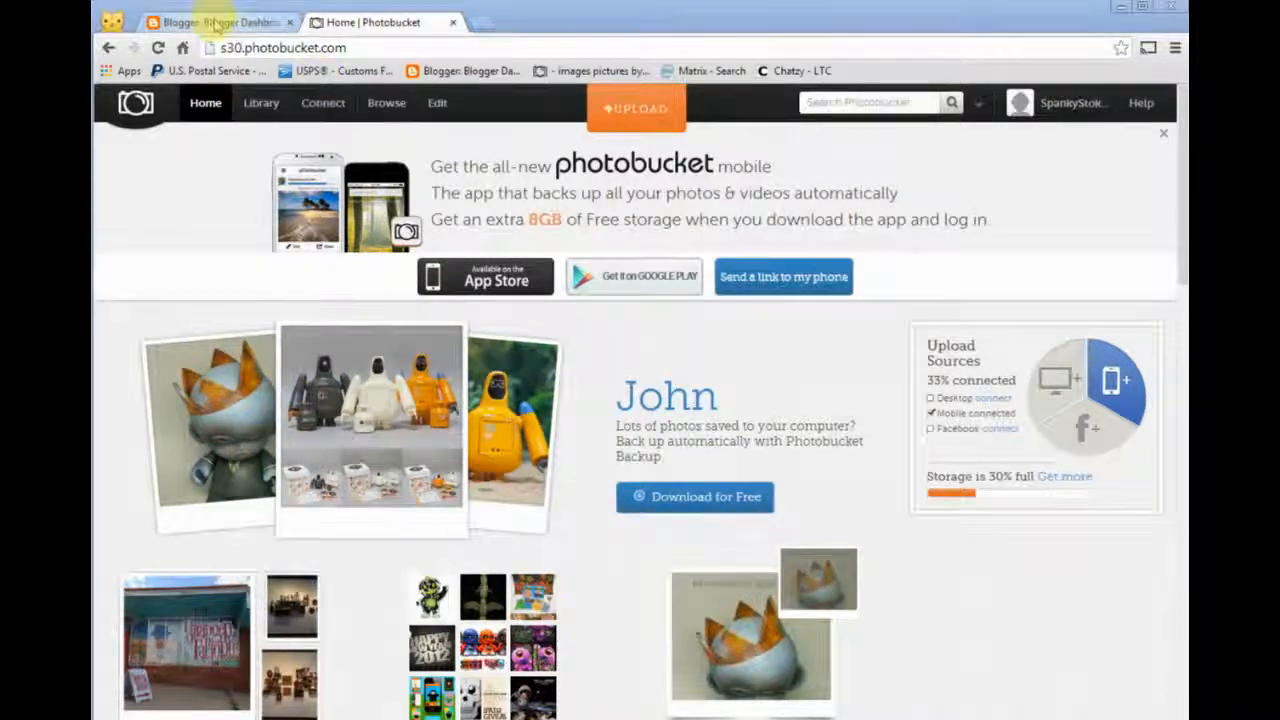
# - Switch to Blogger and start a new post on the SpankyStokes.com blog with its editor in HTML mode
pyautogui.click(215, 25)
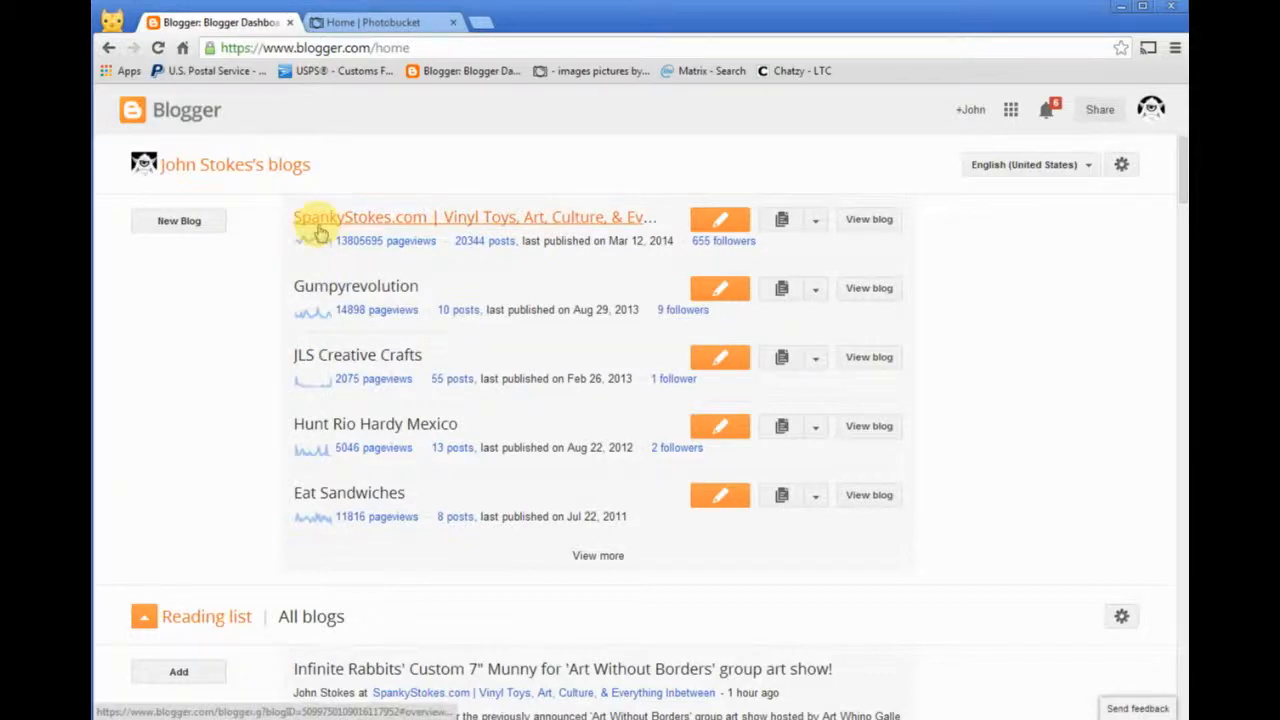
pyautogui.click(424, 222)
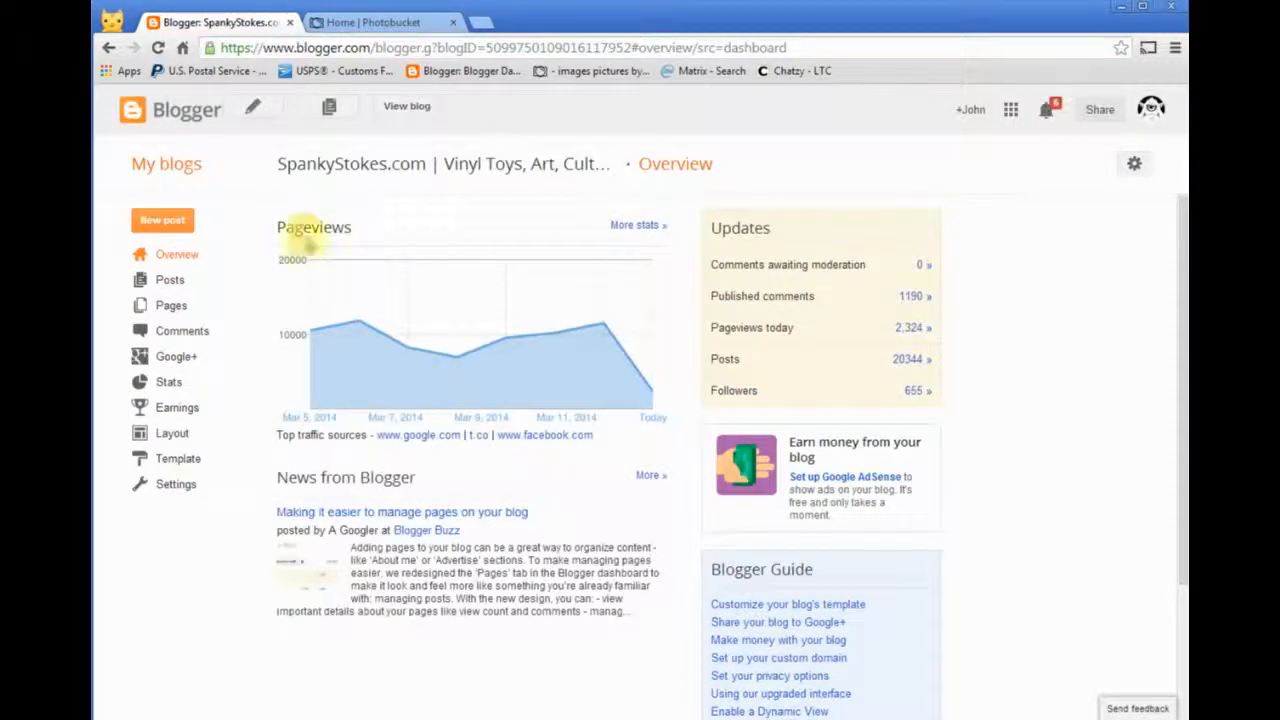
pyautogui.click(170, 283)
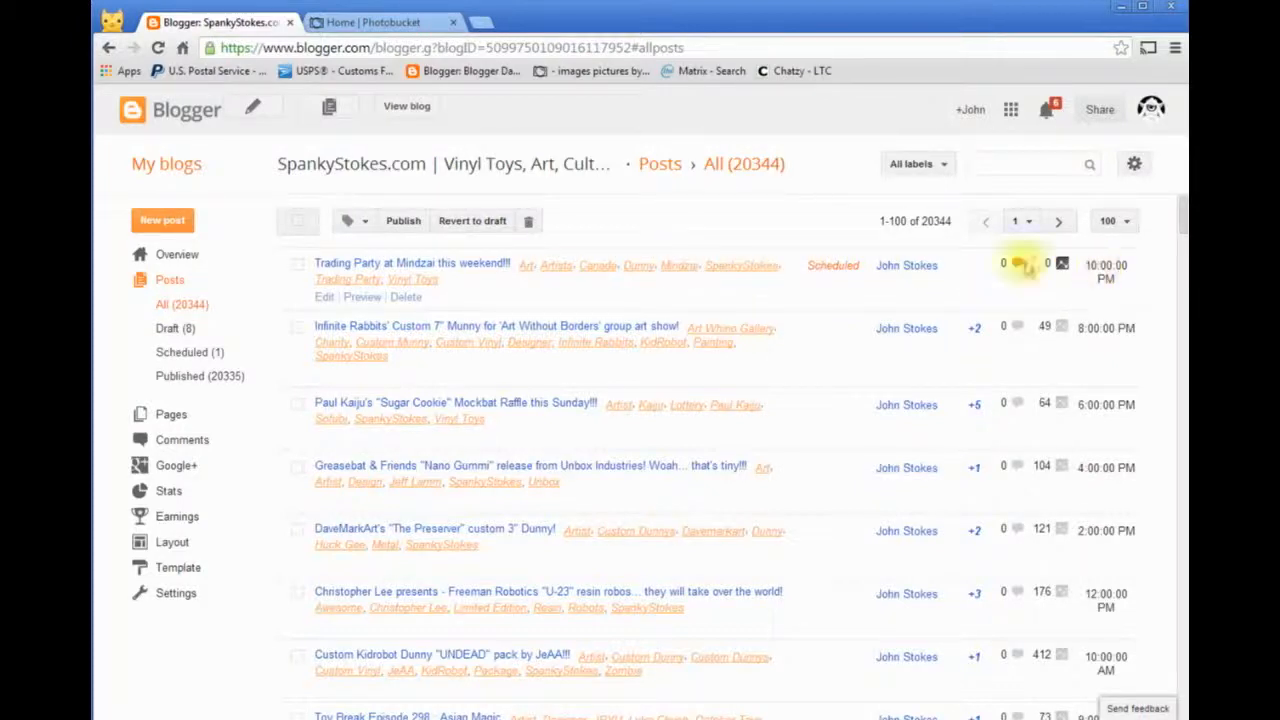
pyautogui.click(180, 225)
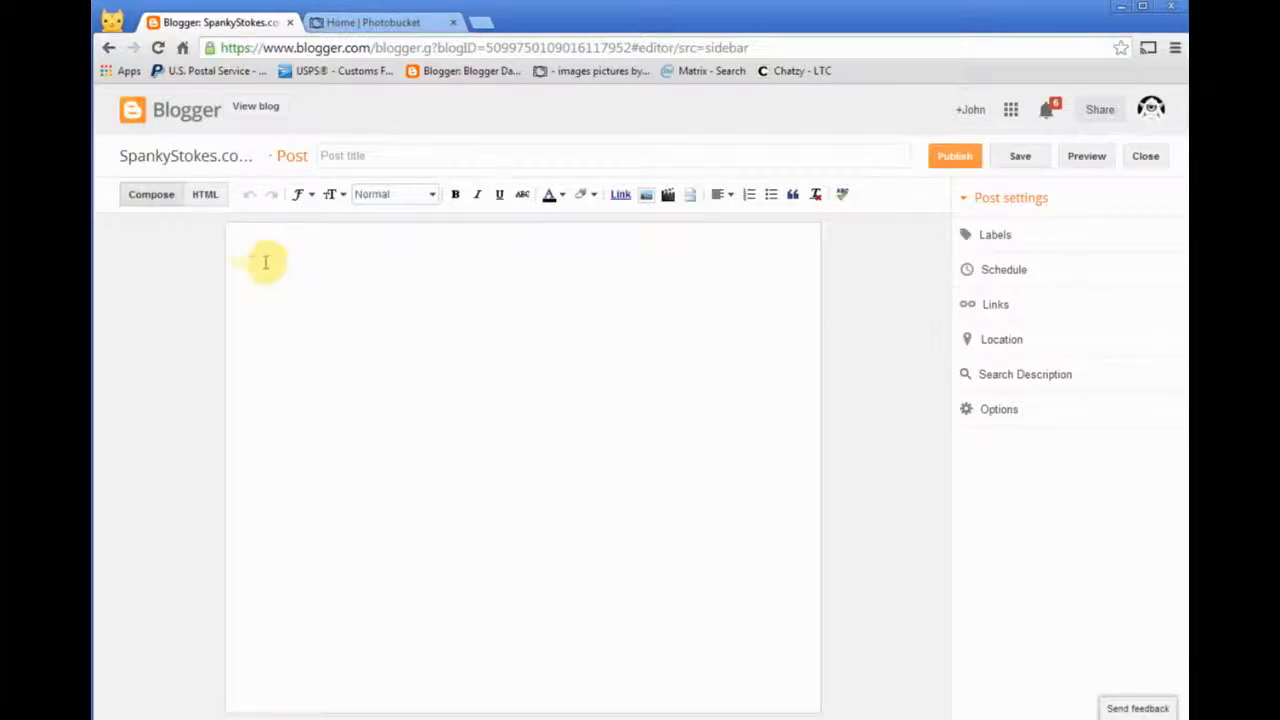
pyautogui.click(206, 194)
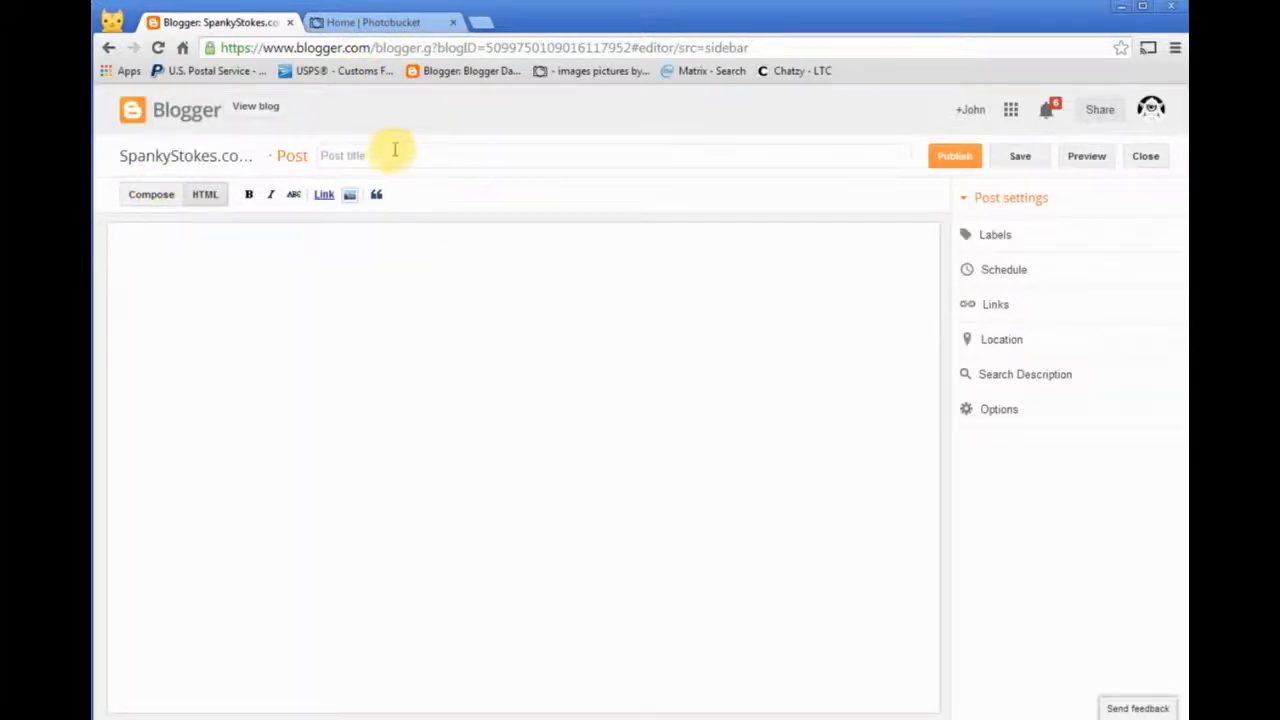
# - Switch to Photobucket, start an upload and set its destination album to "- A Folder For Photos"
pyautogui.click(396, 26)
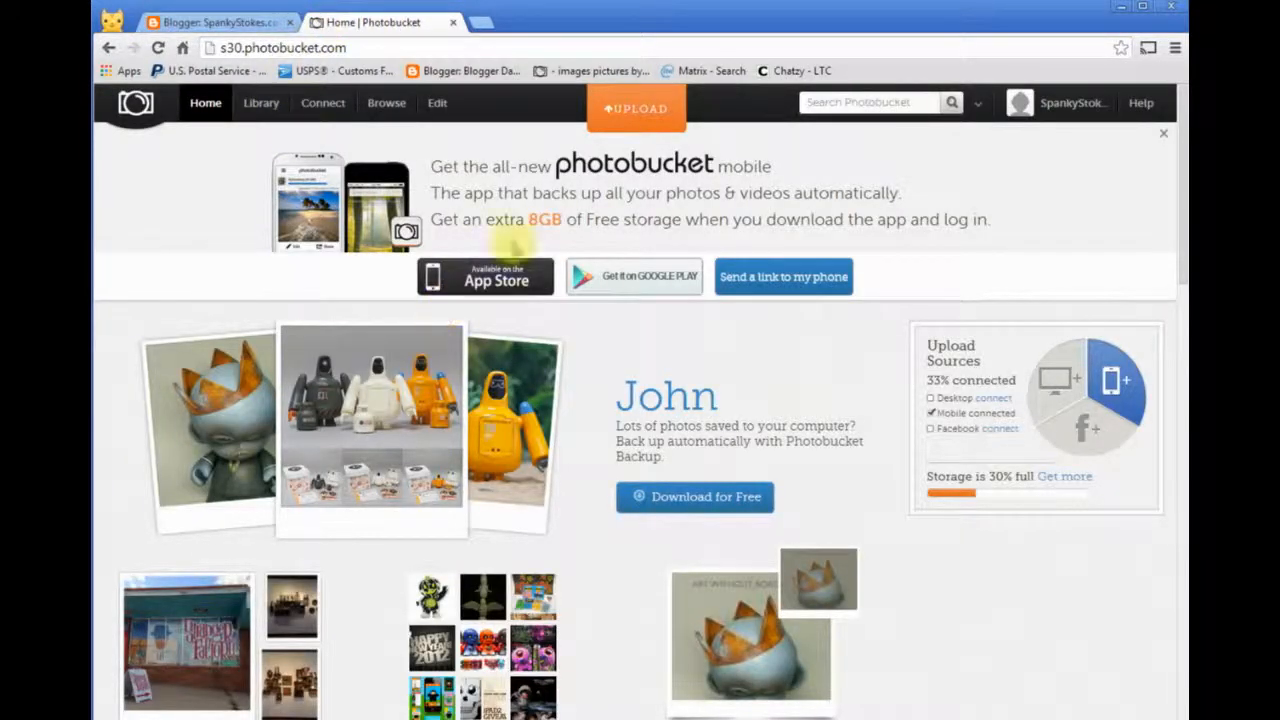
pyautogui.click(638, 116)
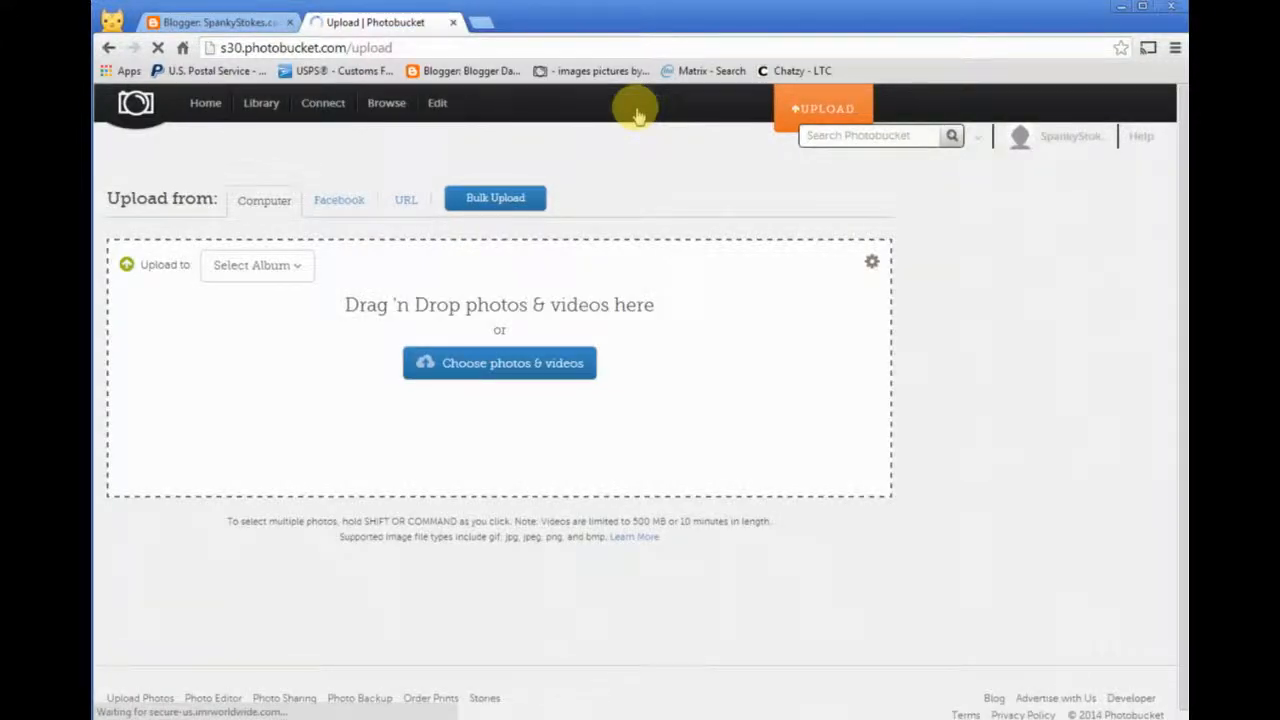
pyautogui.click(253, 270)
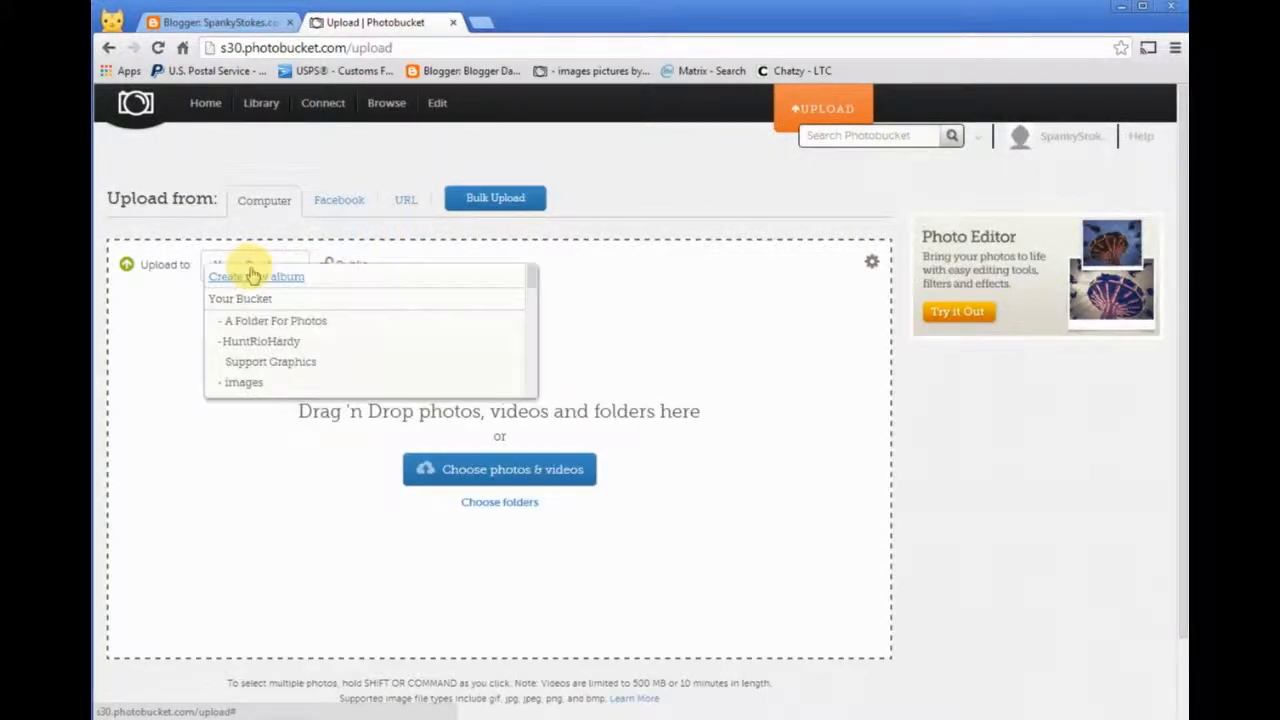
pyautogui.click(298, 322)
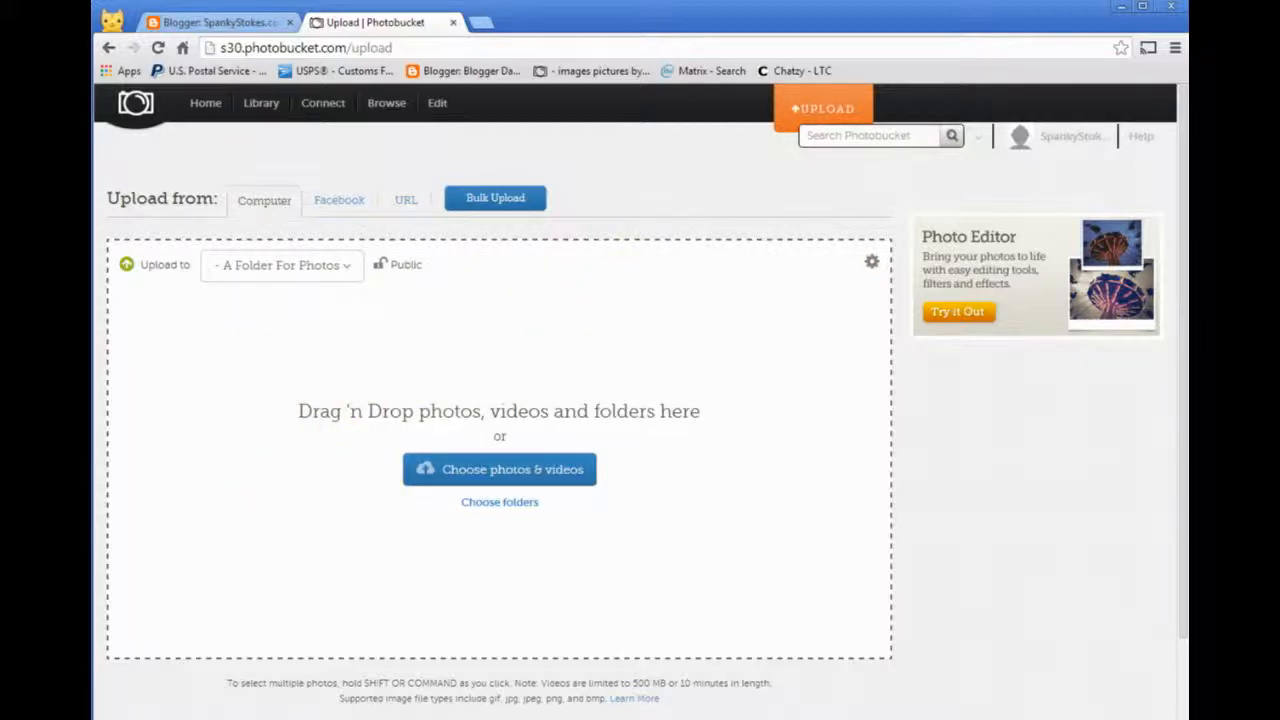
# - Upload MAD-rotofugi.jpg from the Desktop to the selected album
pyautogui.moveTo(334, 614); pyautogui.dragTo(423, 437)
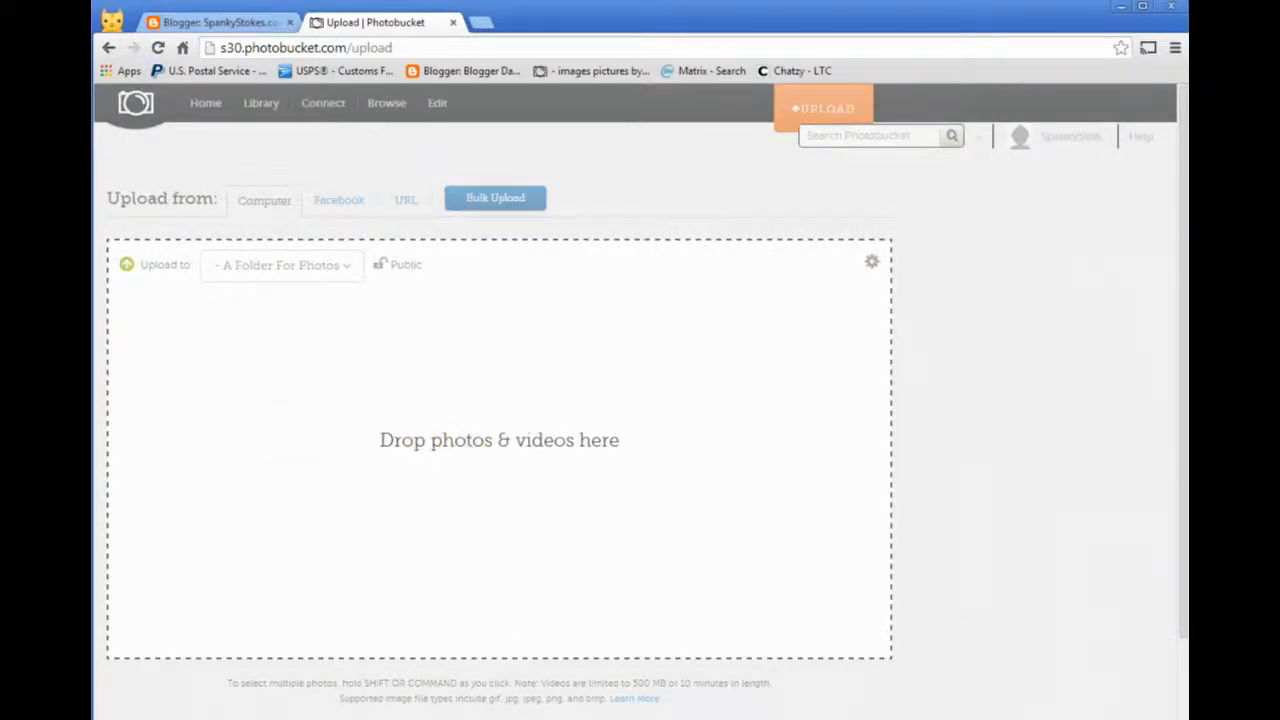
pyautogui.click(511, 486)
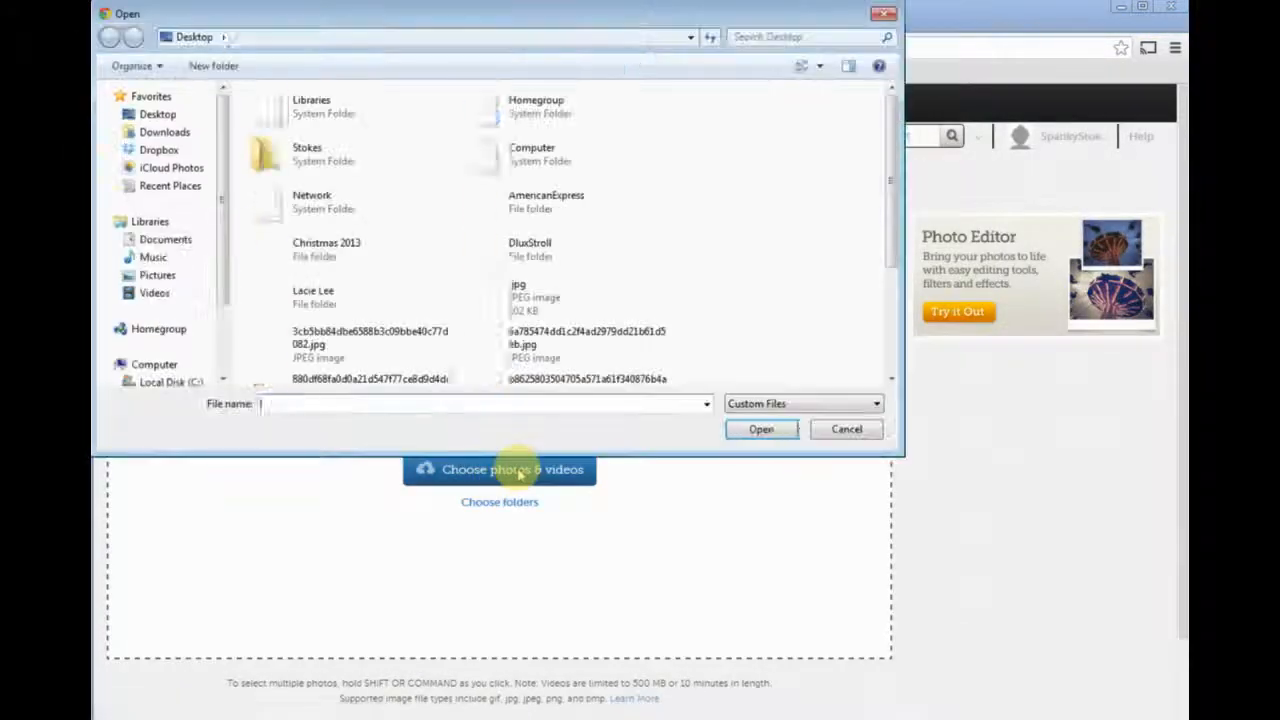
pyautogui.moveTo(891, 114); pyautogui.dragTo(893, 248)
pyautogui.click(330, 360)
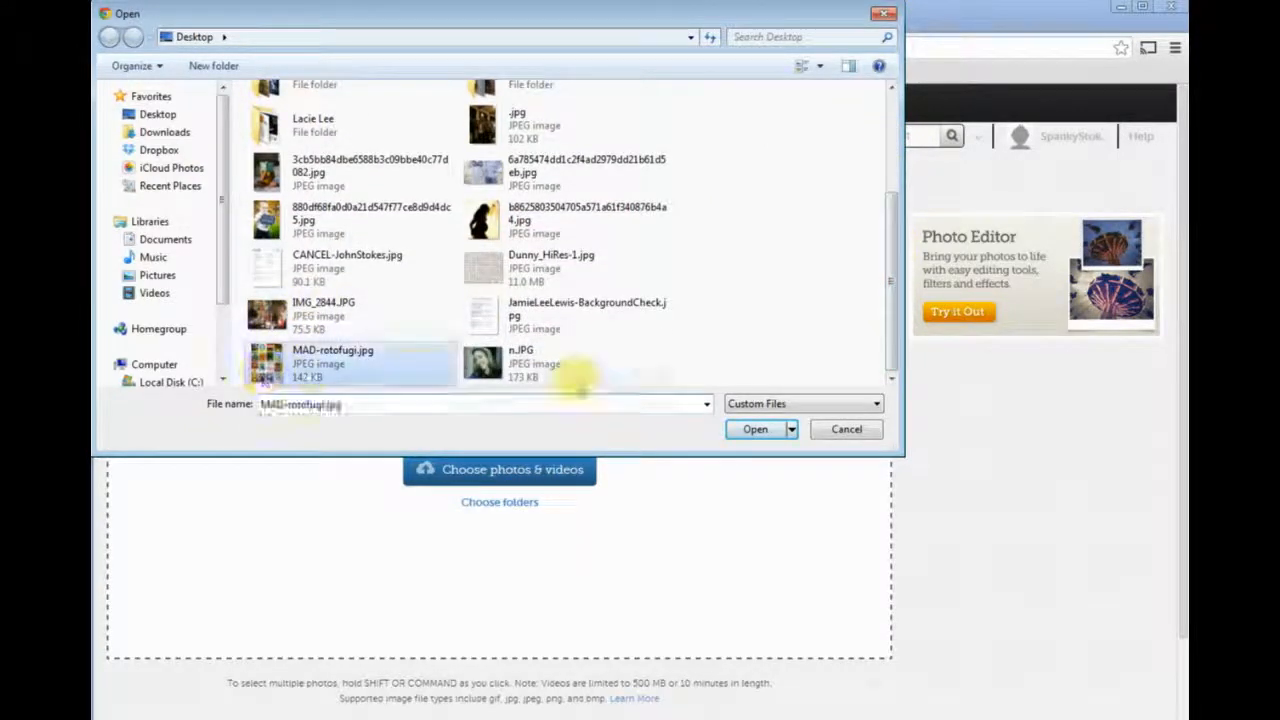
pyautogui.click(755, 430)
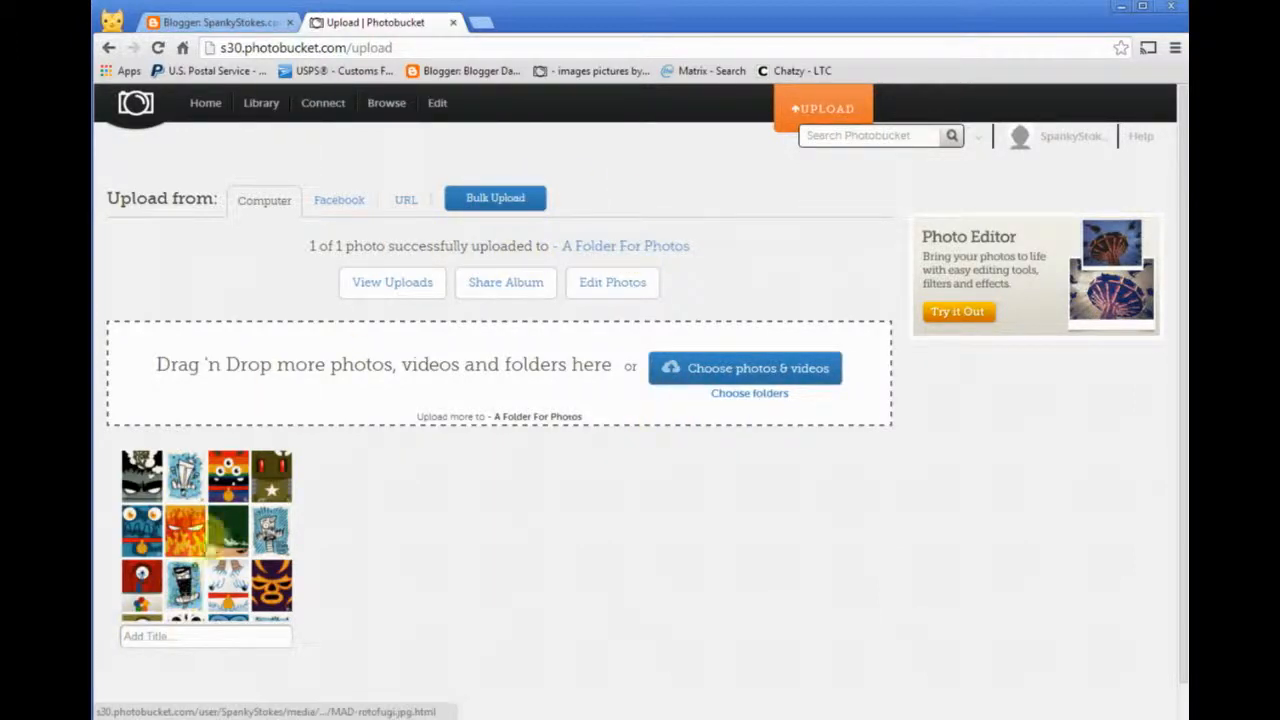
# - Open the "- A Folder For Photos" album and copy the direct link of MAD-rotofugi.jpg
pyautogui.click(634, 248)
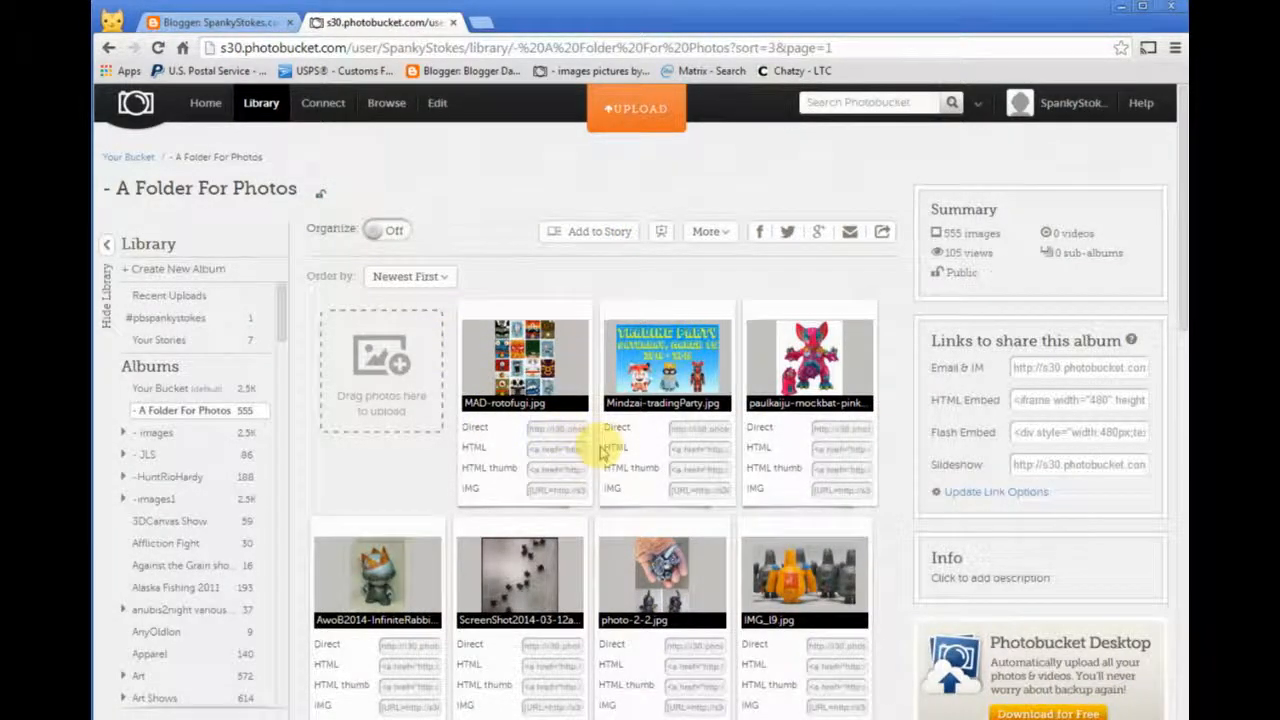
pyautogui.click(565, 436)
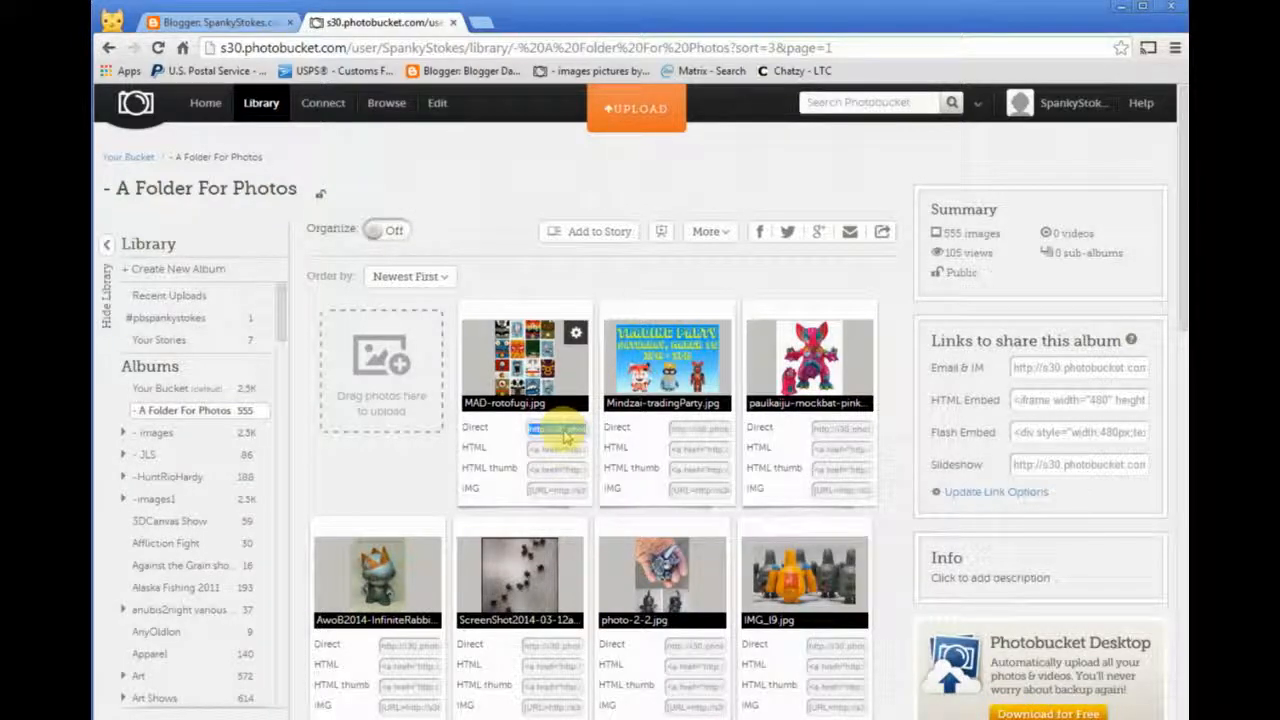
pyautogui.rightClick(565, 436)
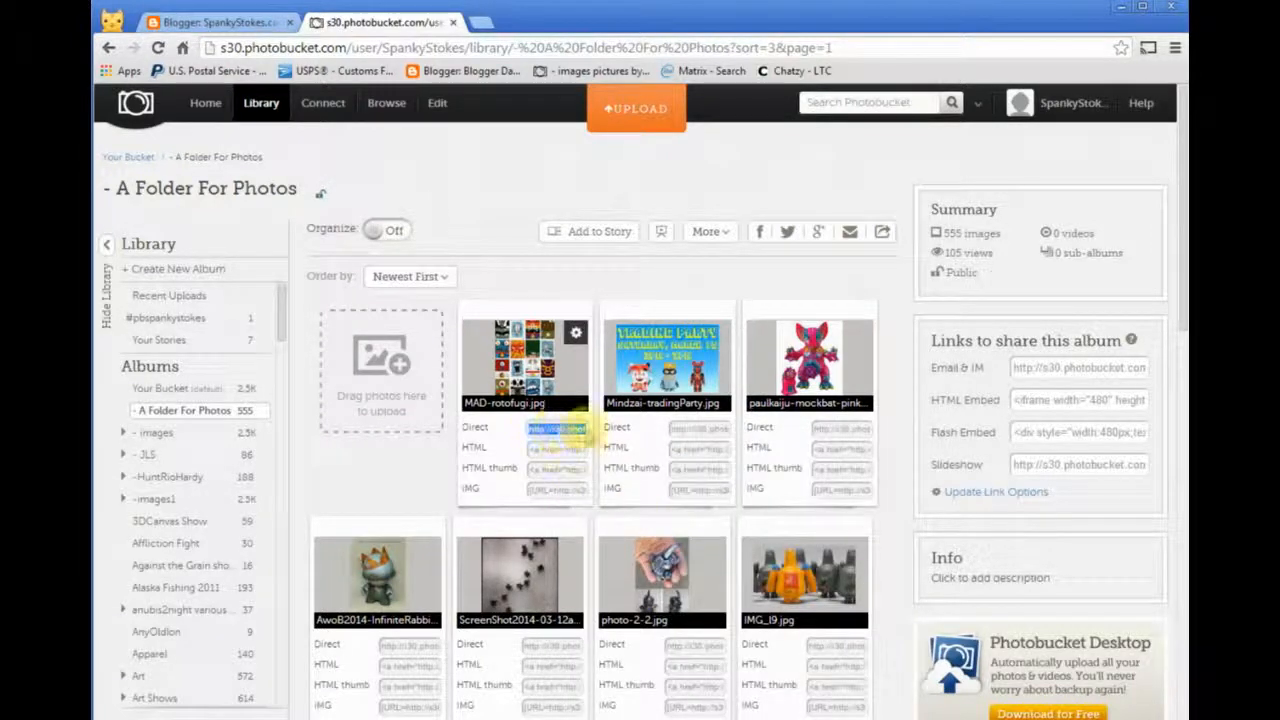
pyautogui.click(370, 150)
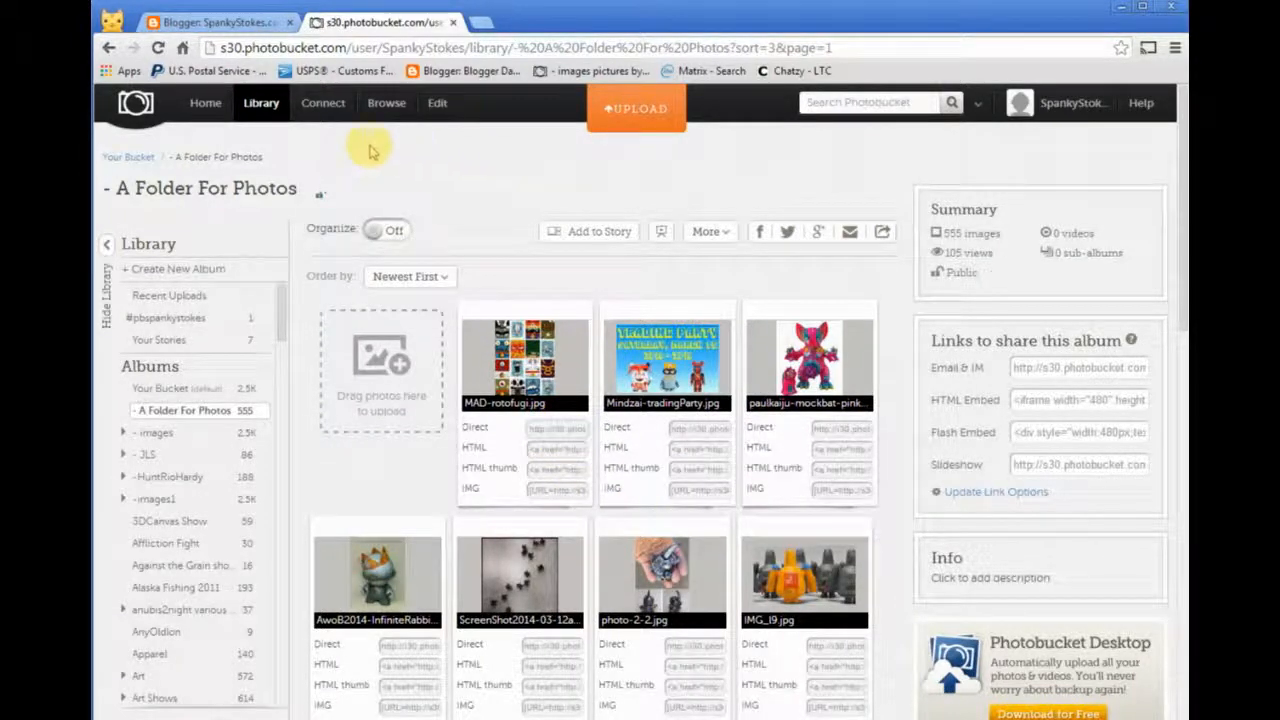
# - Switch back to the Blogger post and enter an opening <center> tag in its HTML
pyautogui.click(185, 22)
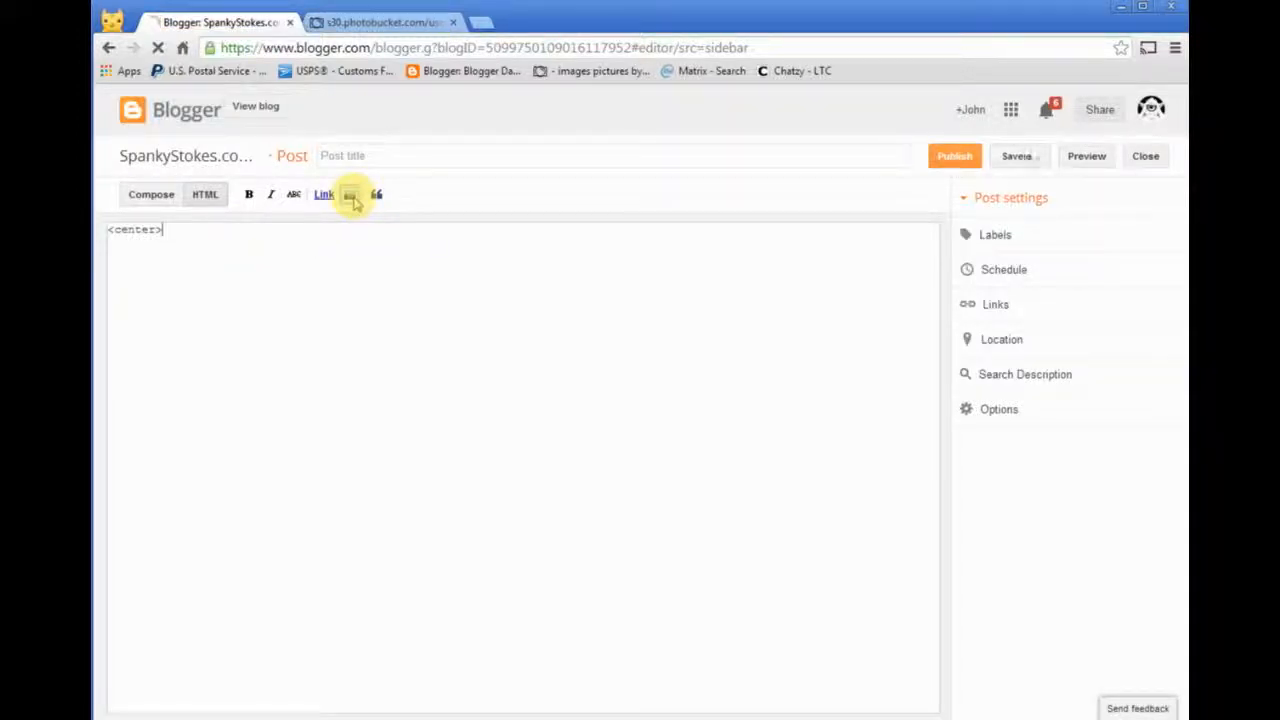
pyautogui.click(351, 196)
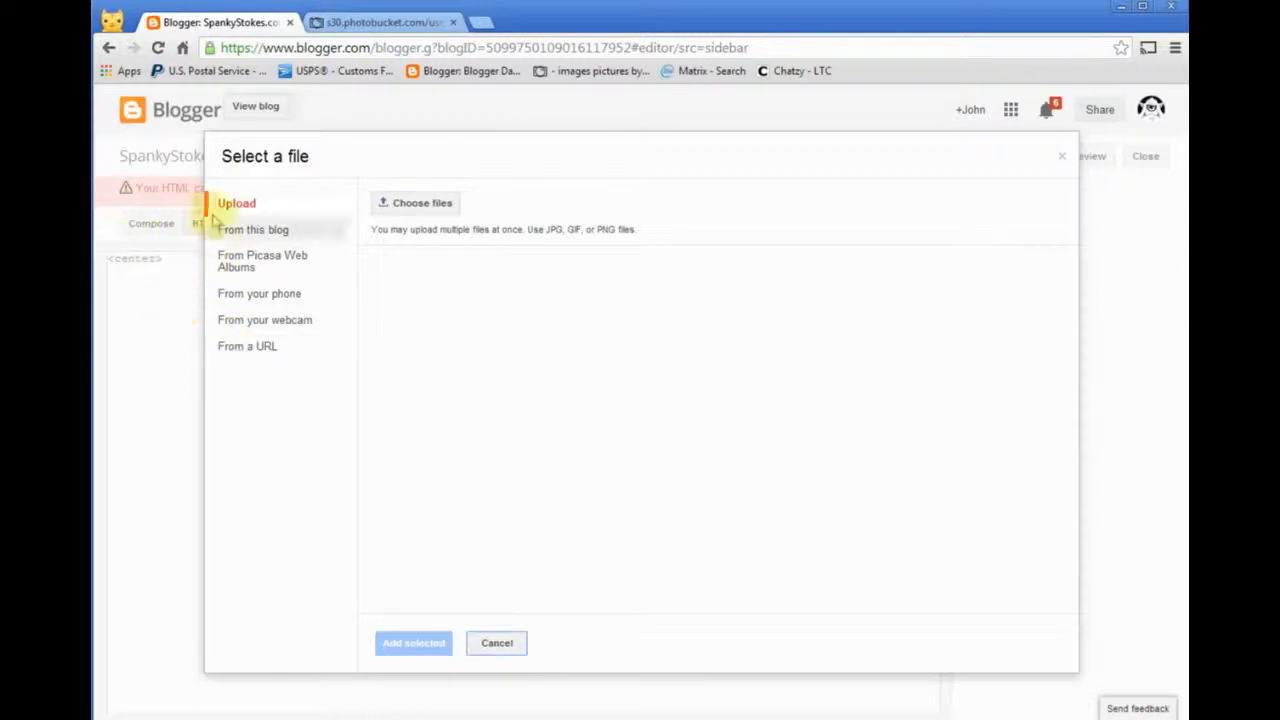
pyautogui.click(1062, 157)
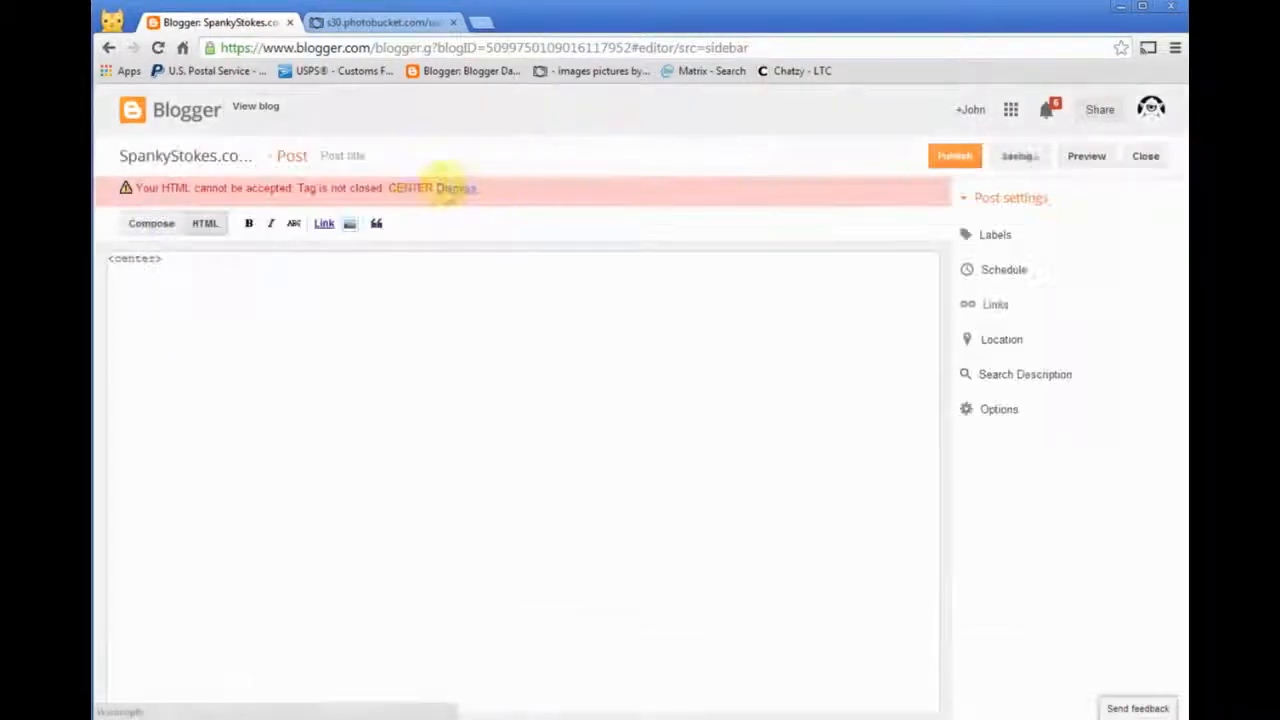
# - Insert the image after the <center> tag from the copied Photobucket URL, with alignment None and size Medium
pyautogui.click(351, 226)
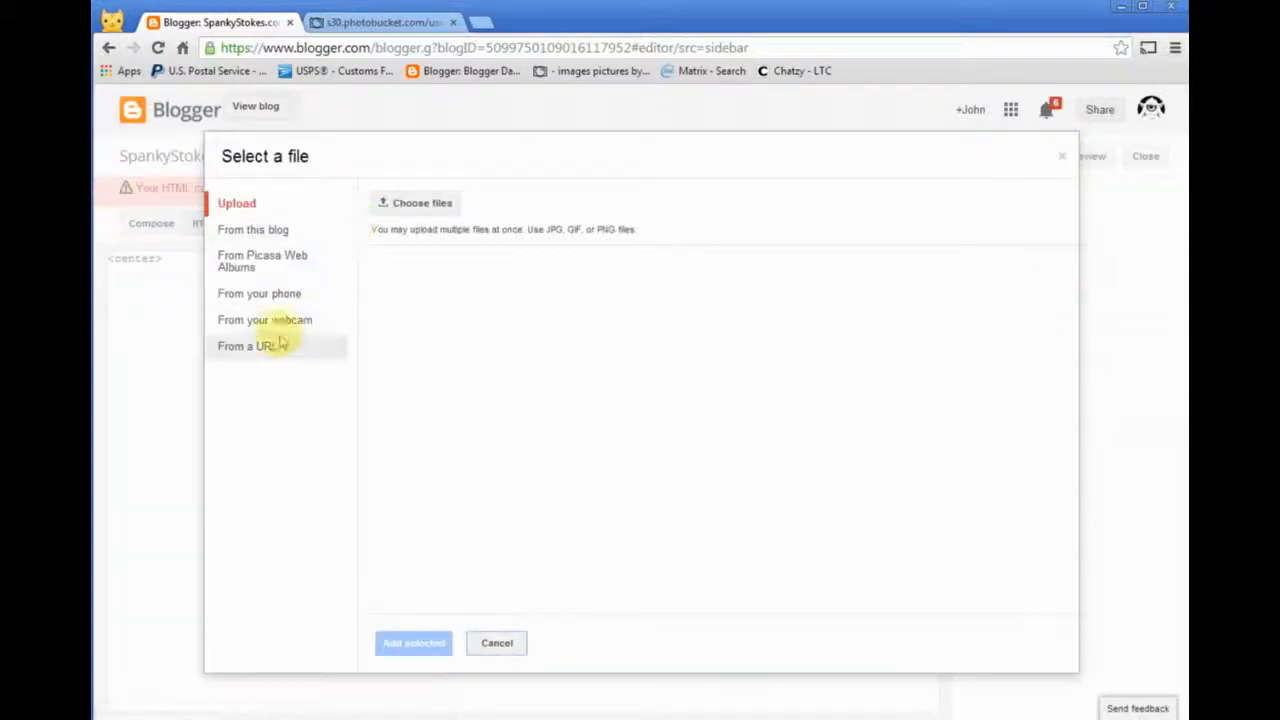
pyautogui.click(252, 349)
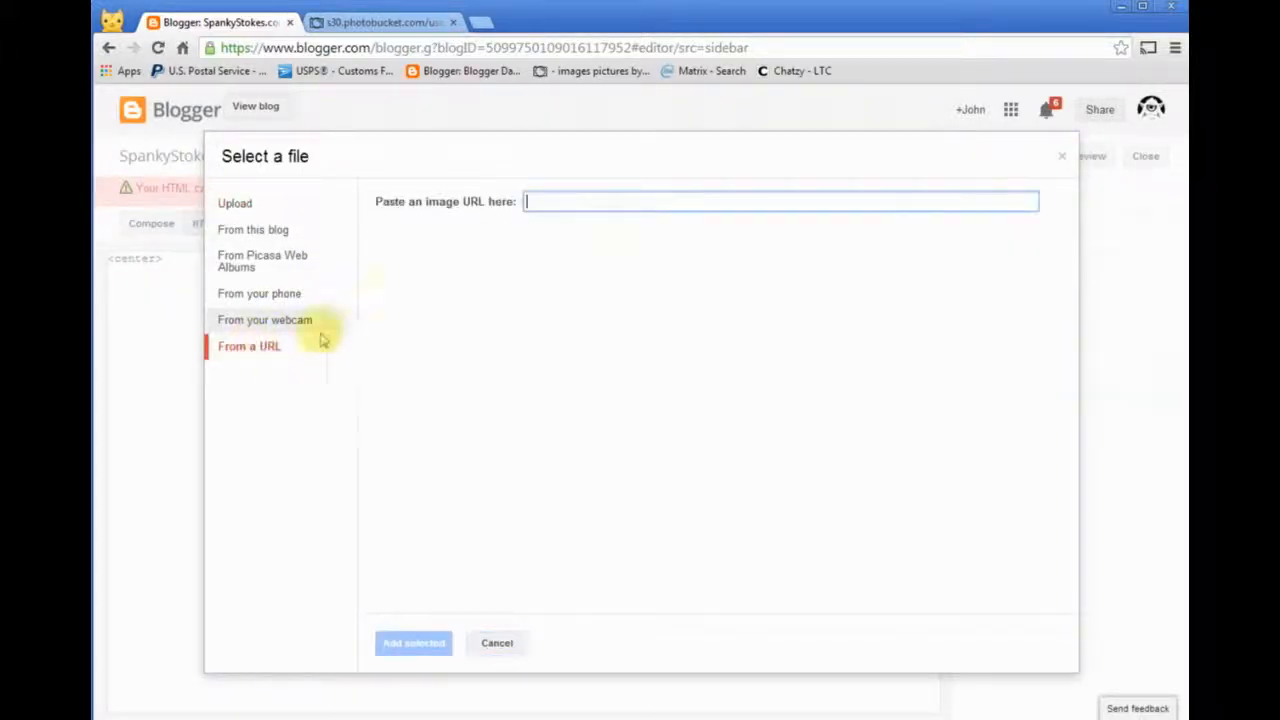
pyautogui.click(563, 201)
pyautogui.write('http://i30.photobucket.com/albums/c311/SpankyStokes/-%20A%20Folder%20For%20Photos/MAD-rotofugi.jpg')
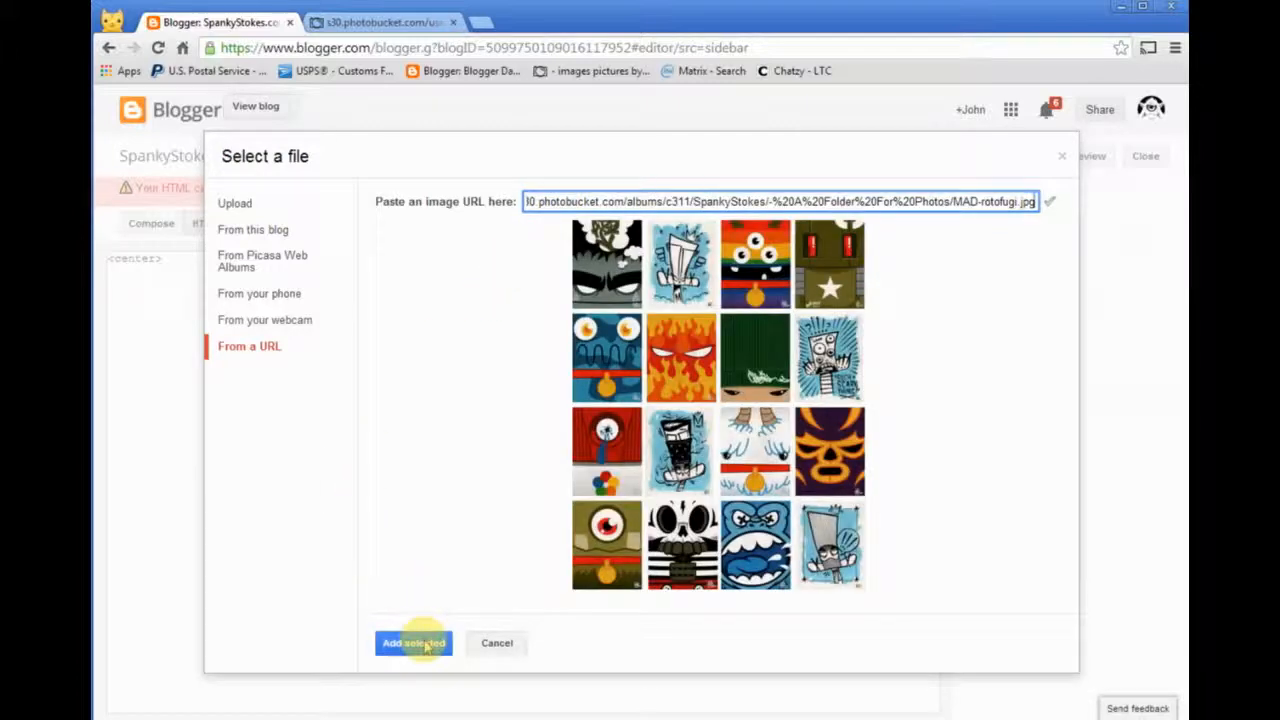
pyautogui.click(425, 643)
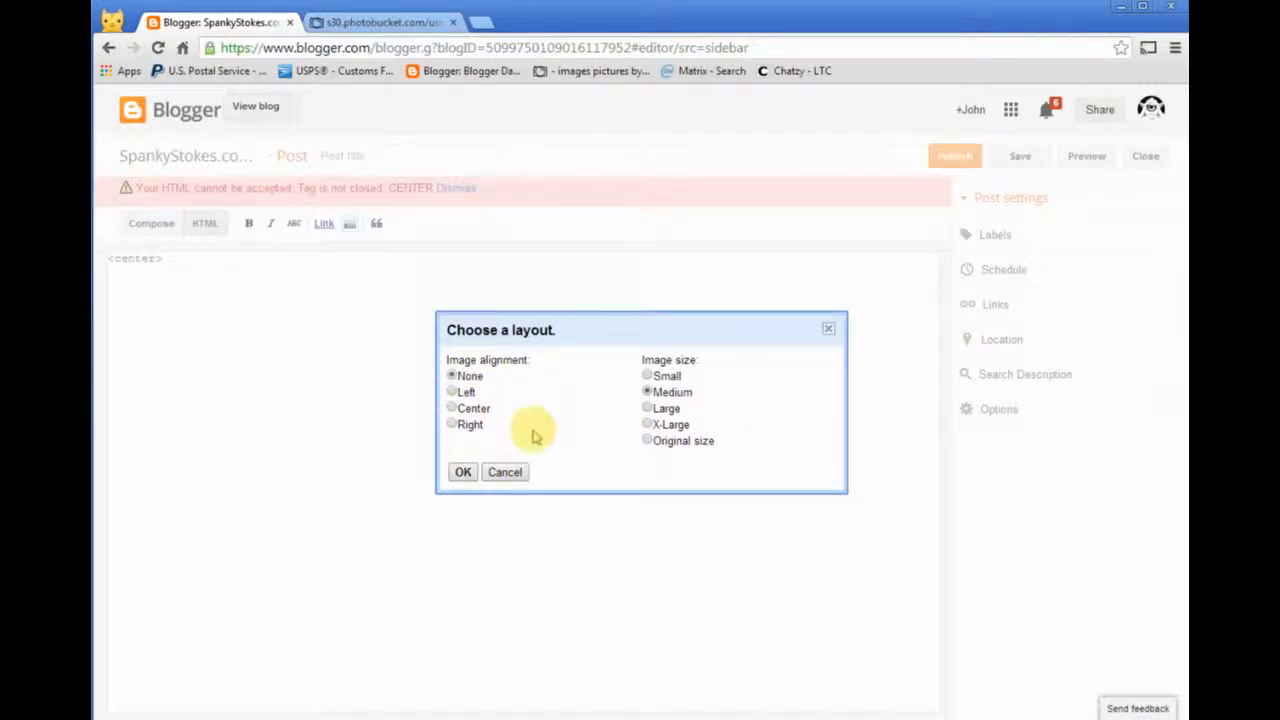
pyautogui.click(463, 473)
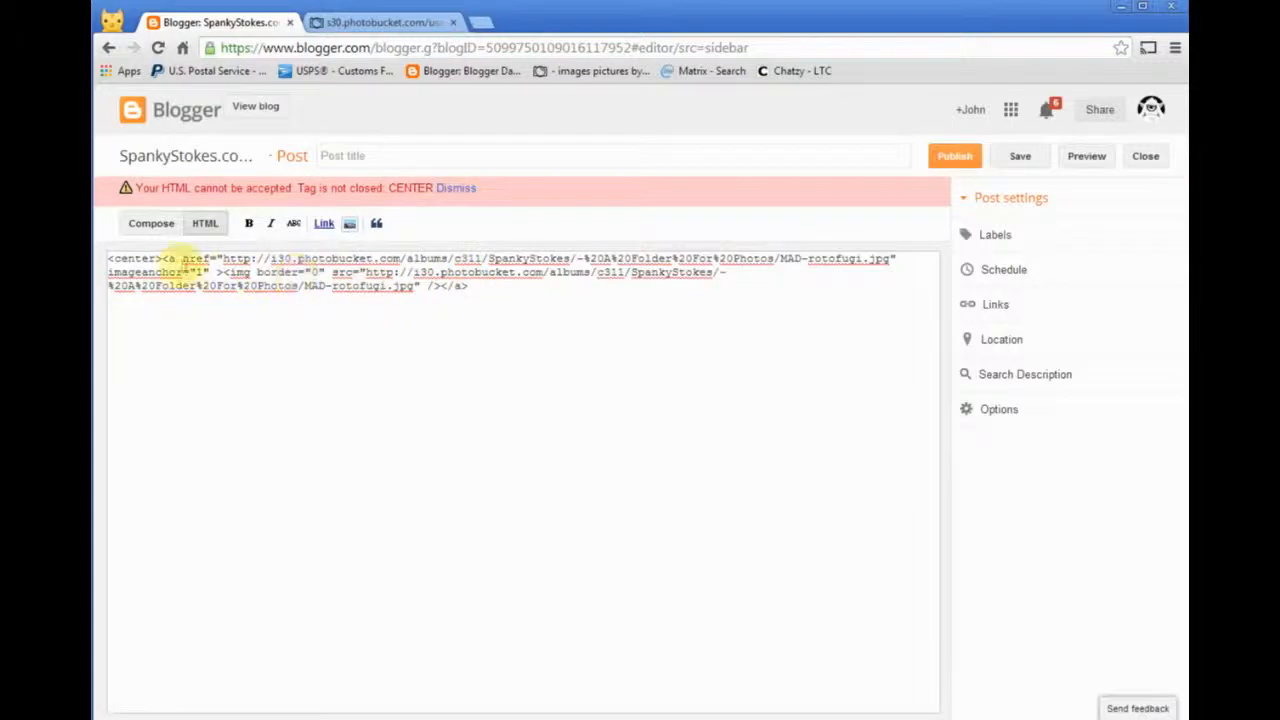
# - Add a closing </center> tag after the image code in the post's HTML
pyautogui.moveTo(165, 258); pyautogui.dragTo(108, 259)
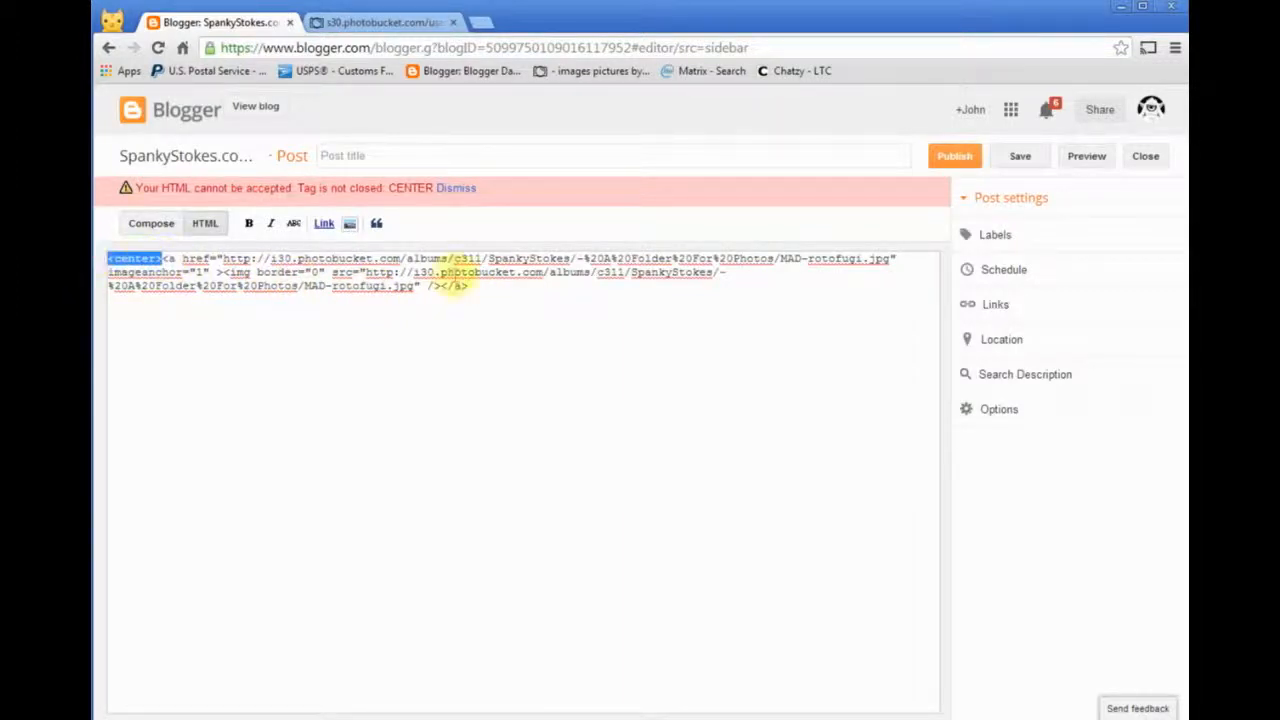
pyautogui.click(495, 282)
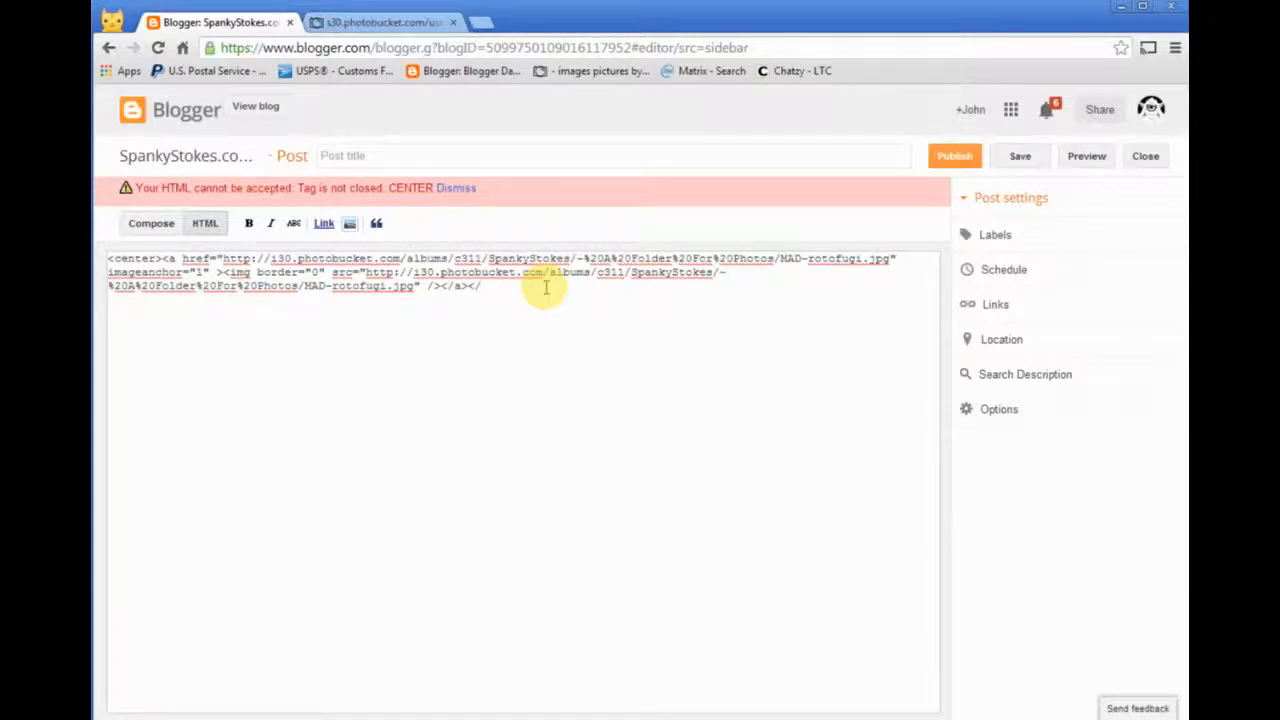
pyautogui.write('</center>')
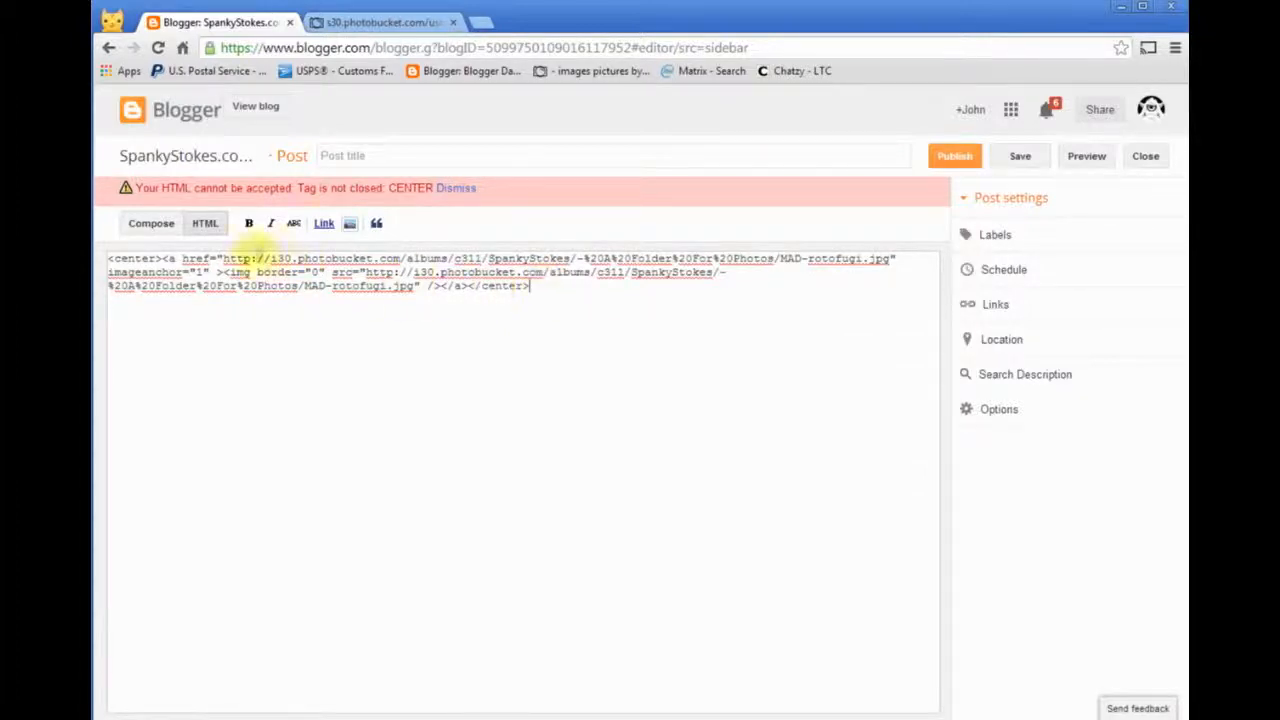
# - Check the inserted image in the Compose view and compare it with the post's HTML code
pyautogui.click(153, 224)
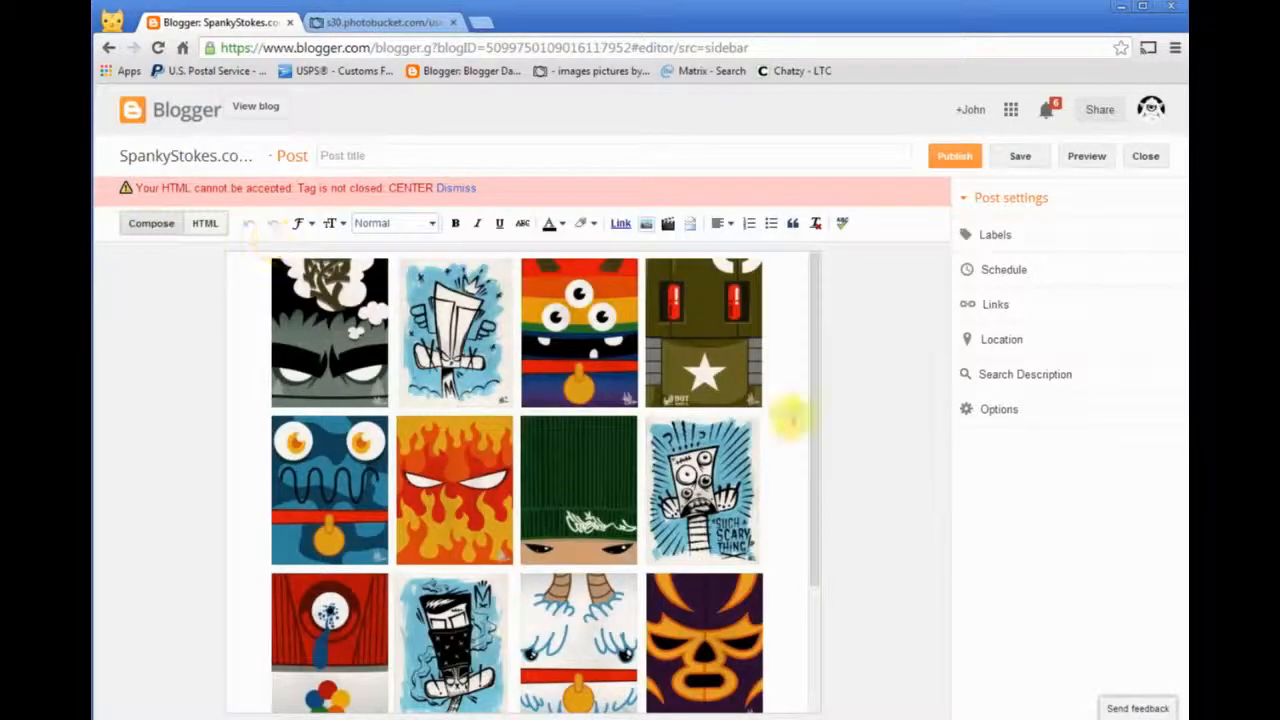
pyautogui.scroll(-2, 786, 414)
pyautogui.scroll(2, 712, 435)
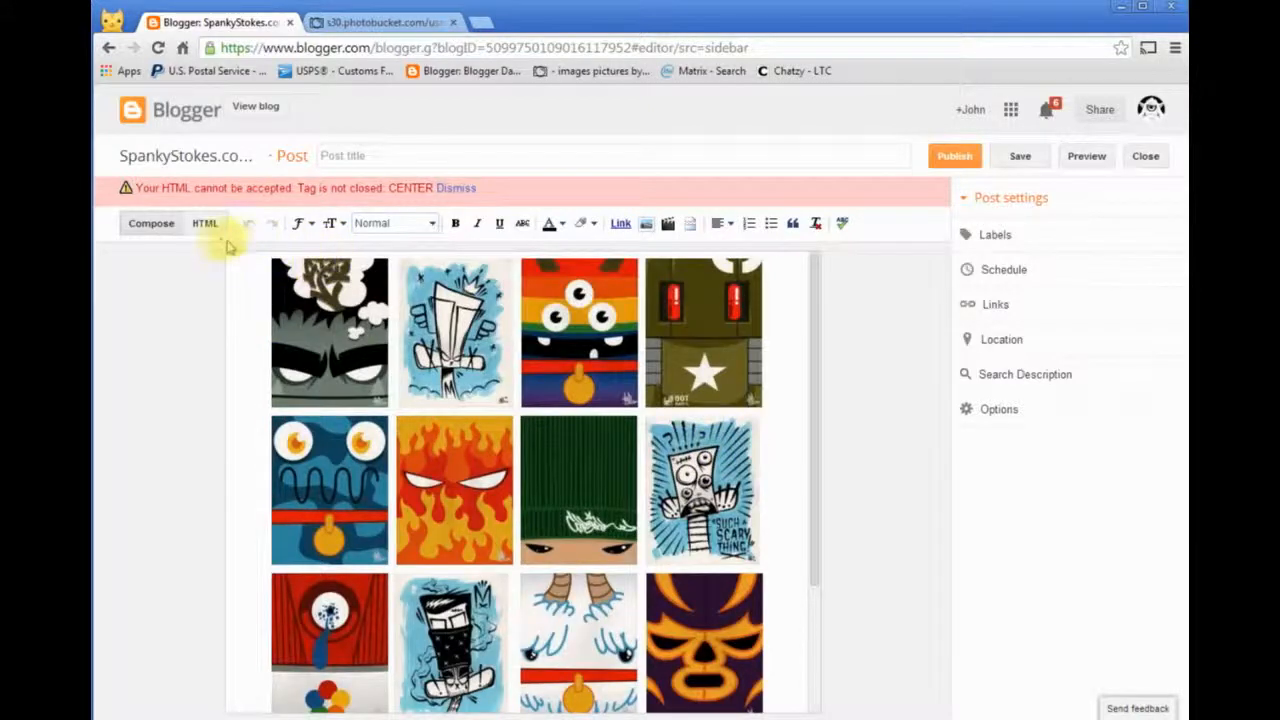
pyautogui.click(205, 194)
pyautogui.click(151, 194)
pyautogui.click(203, 194)
pyautogui.click(156, 197)
pyautogui.click(203, 194)
pyautogui.click(151, 194)
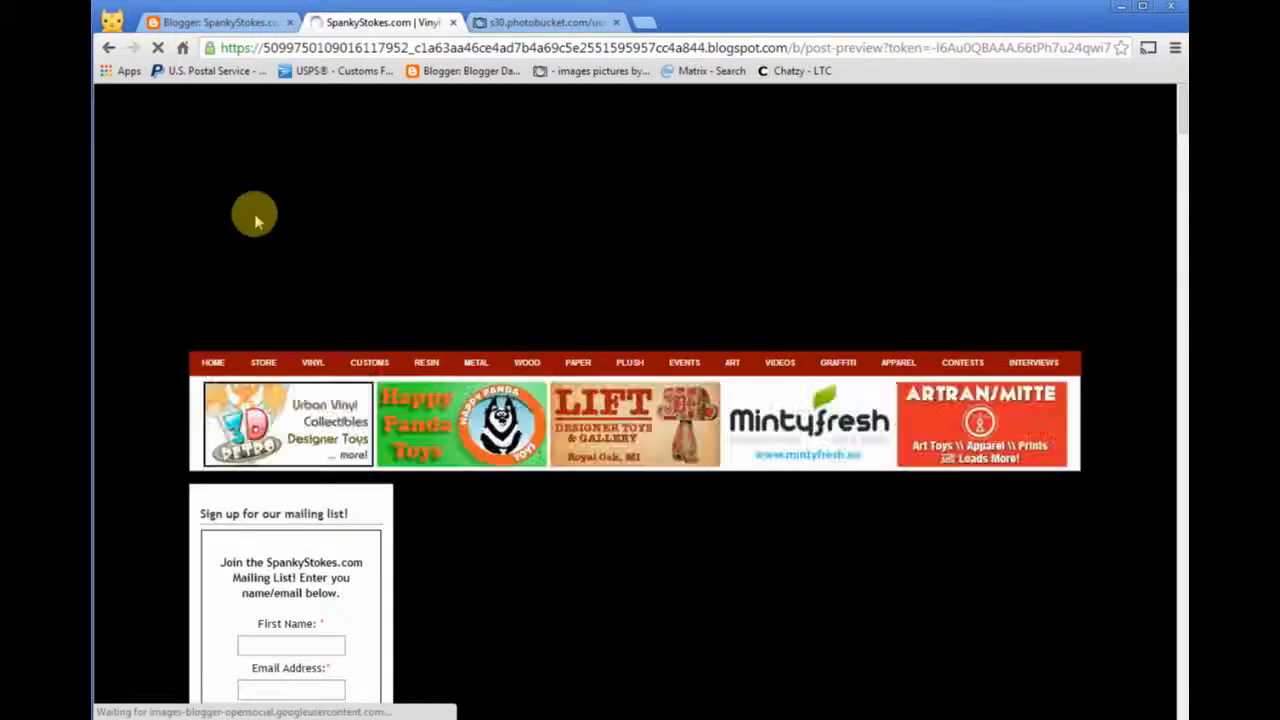
# - Examine how the image fits the post column in the blog preview and close the preview
pyautogui.scroll(-3, 1143, 537)
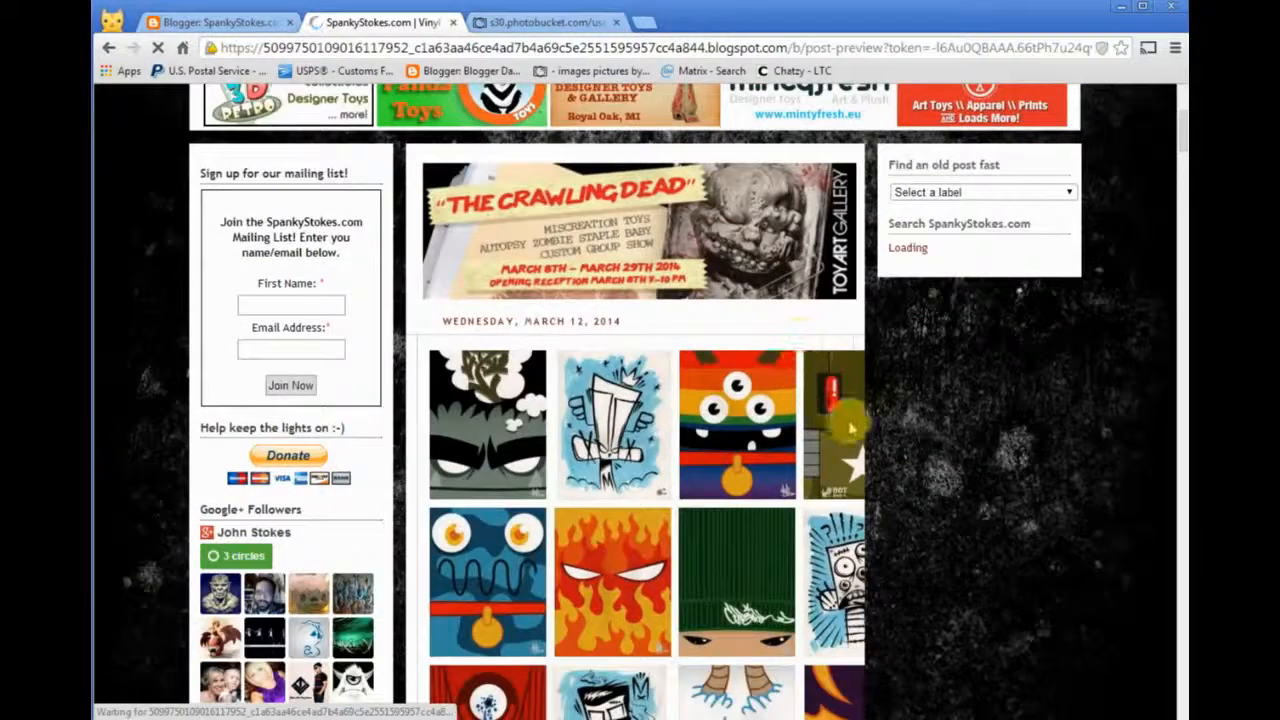
pyautogui.scroll(-3, 876, 510)
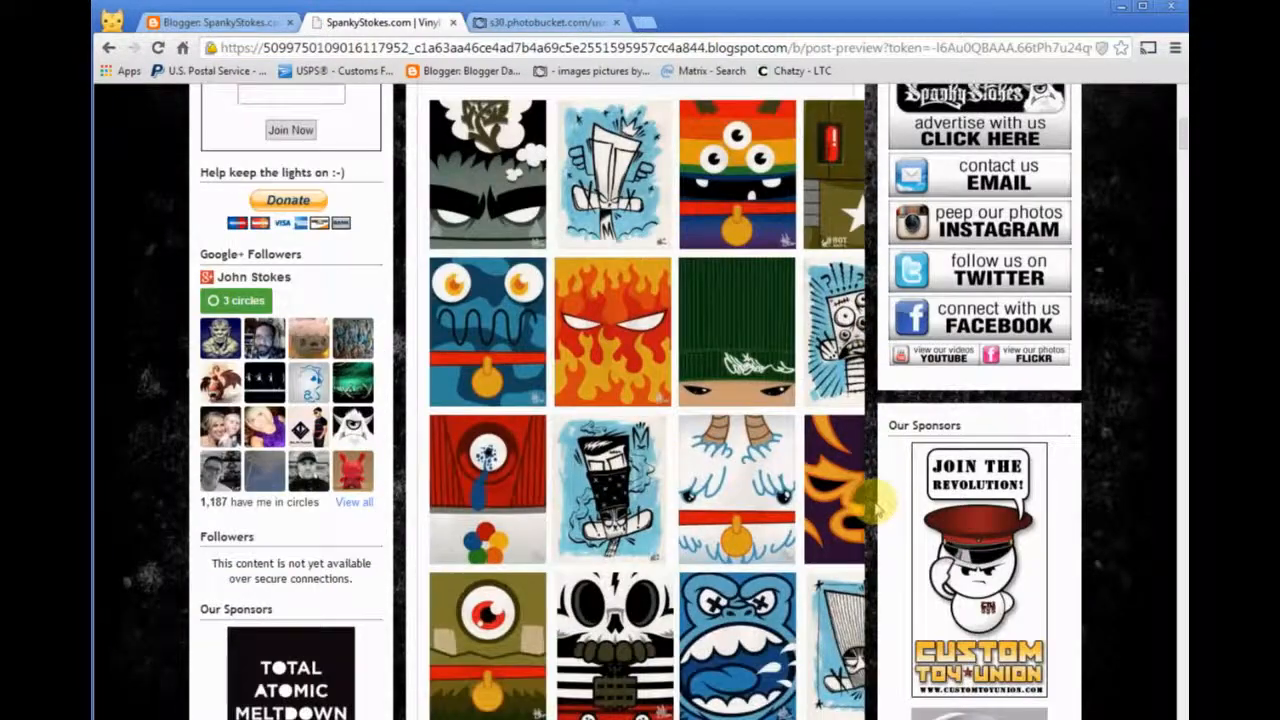
pyautogui.scroll(1, 876, 508)
pyautogui.scroll(-2, 876, 506)
pyautogui.scroll(2, 872, 500)
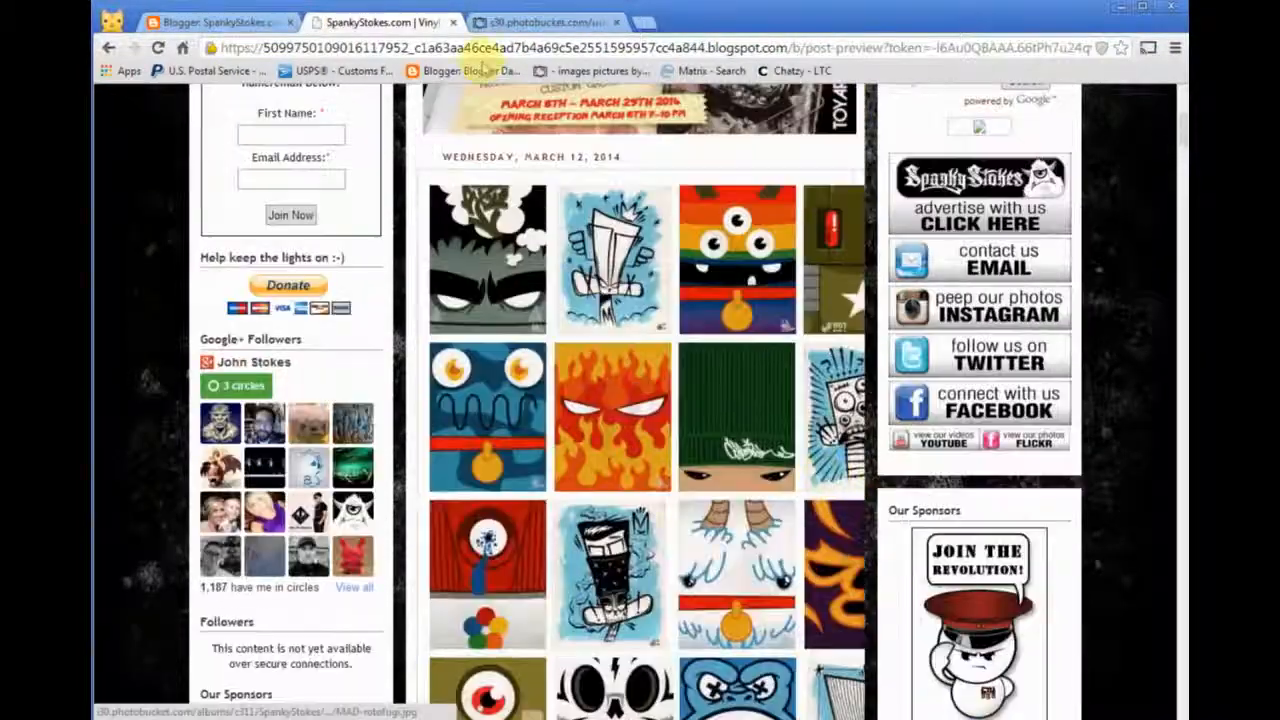
pyautogui.click(453, 22)
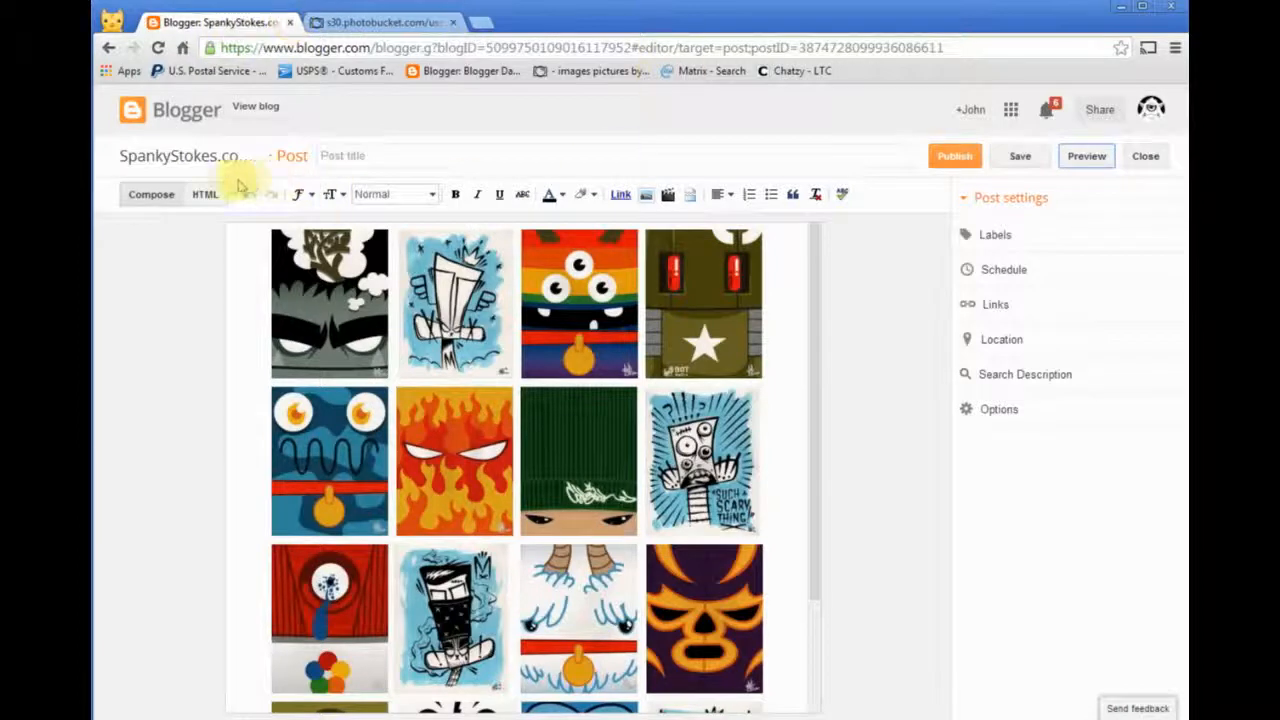
# - Set the image's width to 485 in the post's HTML and check the resized image in the Compose view
pyautogui.click(206, 195)
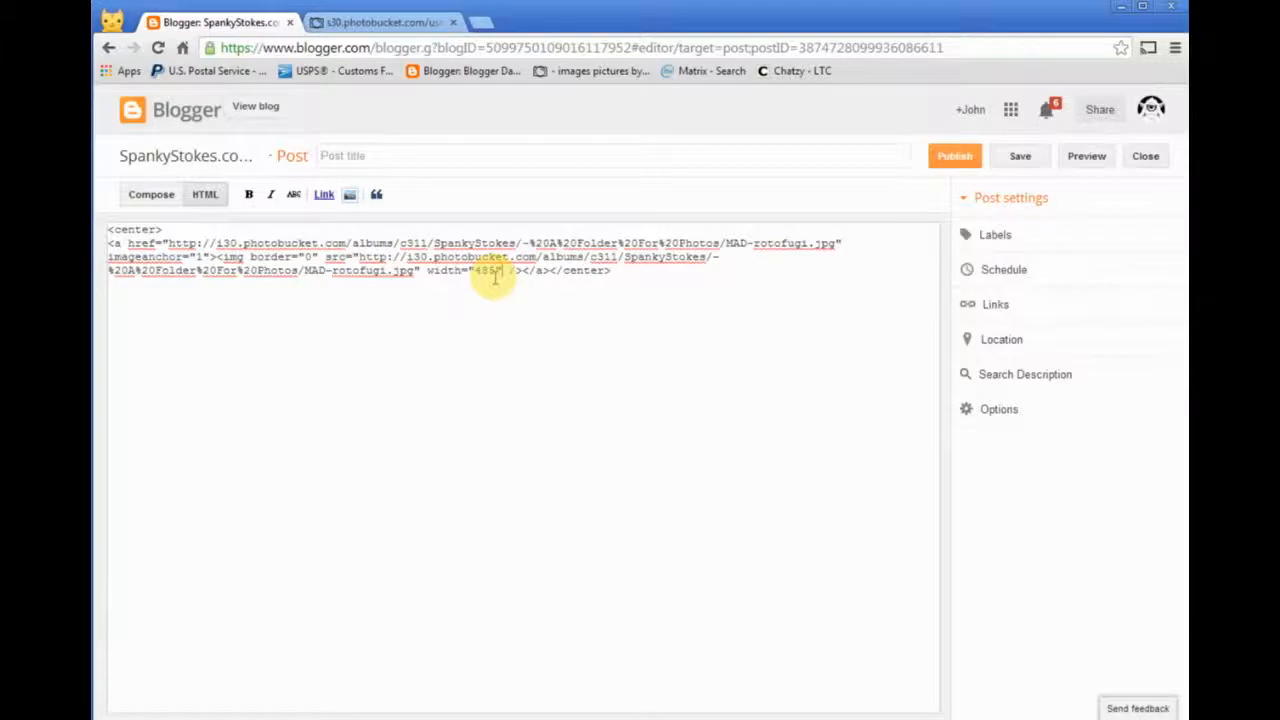
pyautogui.click(152, 196)
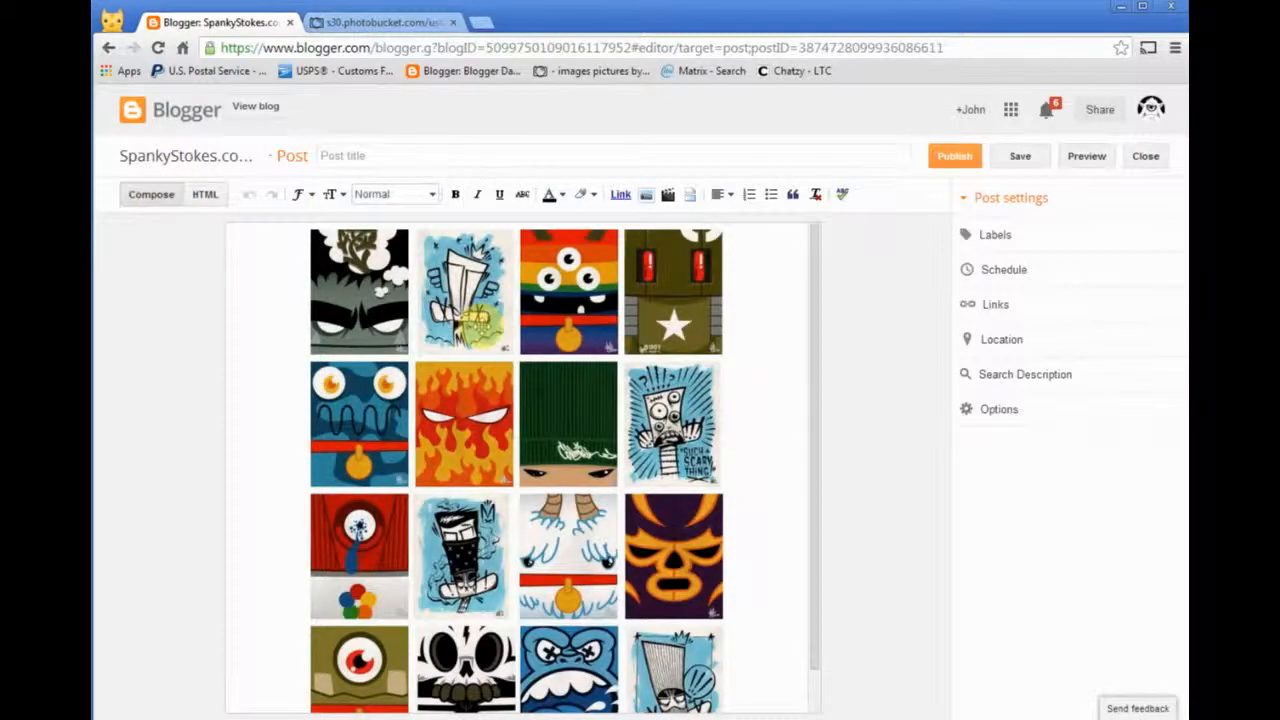
pyautogui.click(203, 195)
pyautogui.click(151, 196)
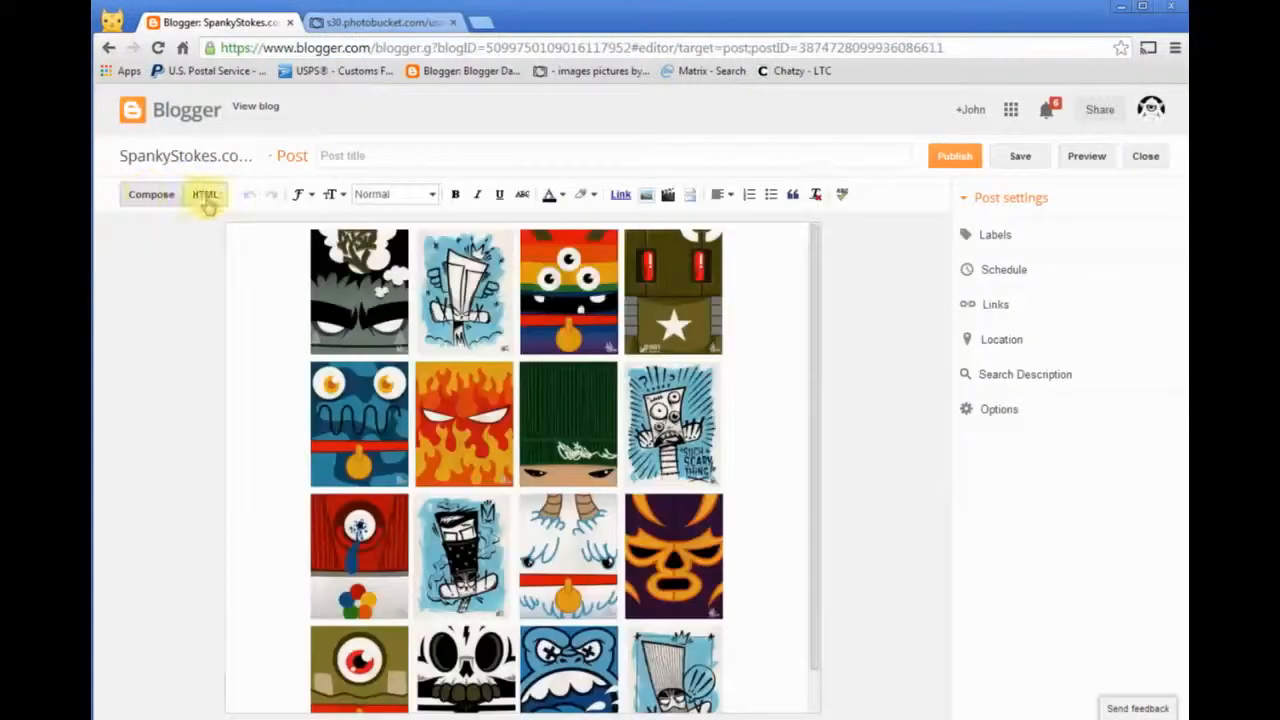
# - Preview the post to check the image's fit in the column, test the image's link and close the preview
pyautogui.click(1086, 160)
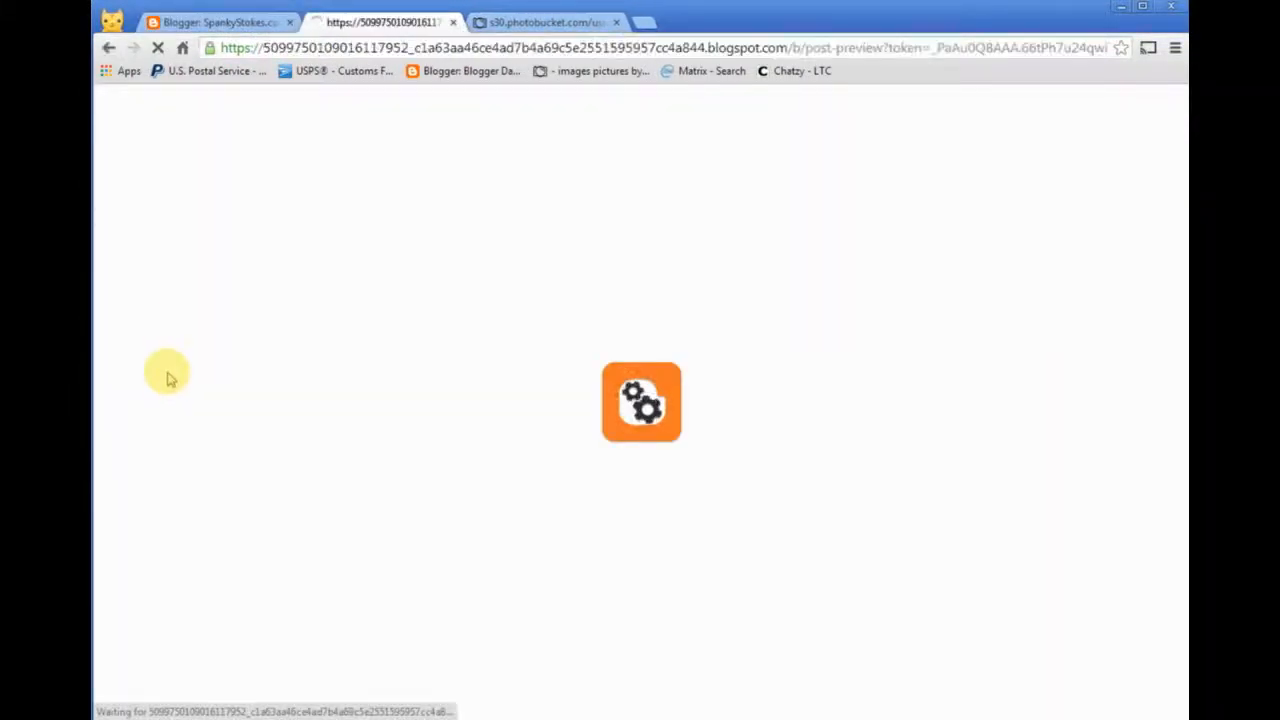
pyautogui.scroll(-5, 150, 460)
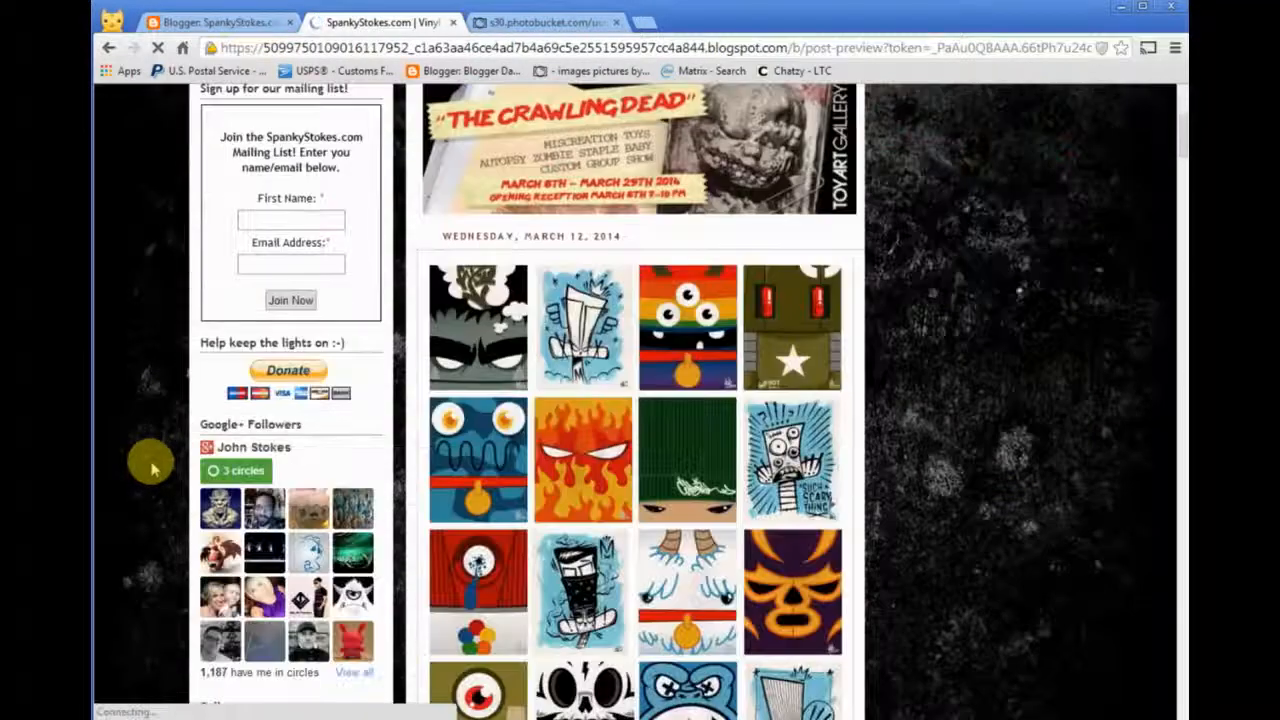
pyautogui.scroll(-2, 152, 464)
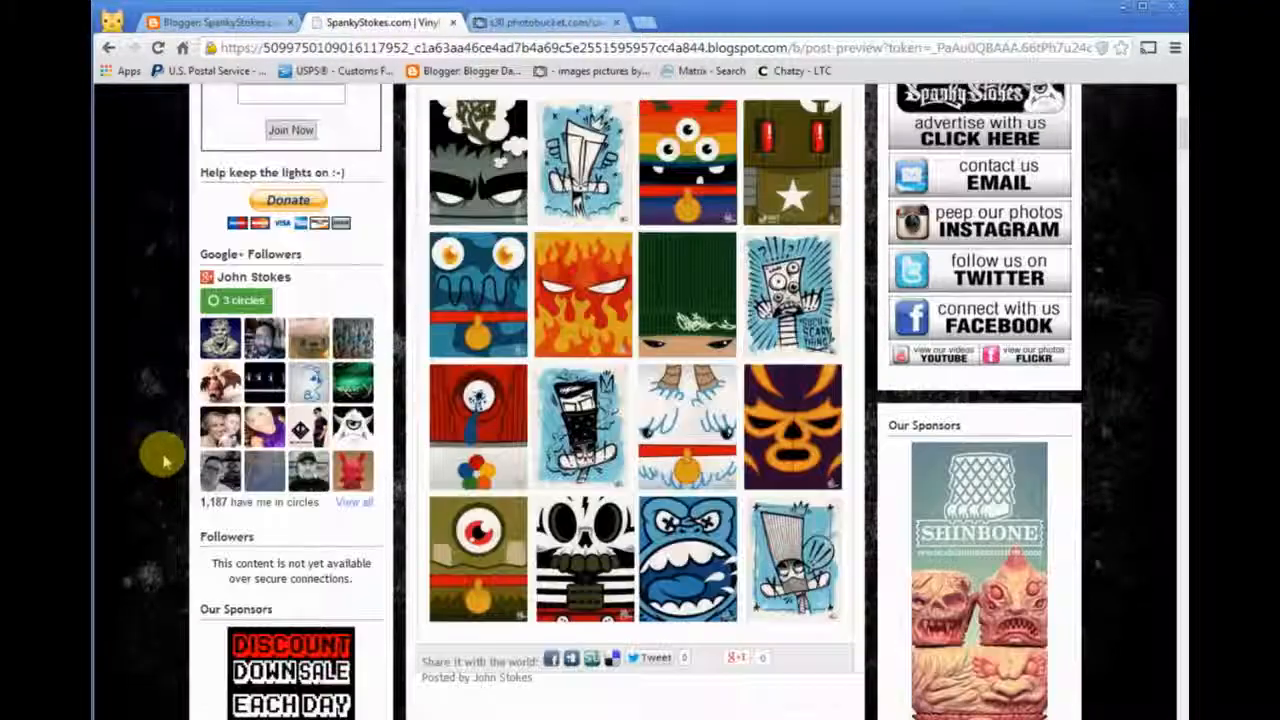
pyautogui.click(687, 320)
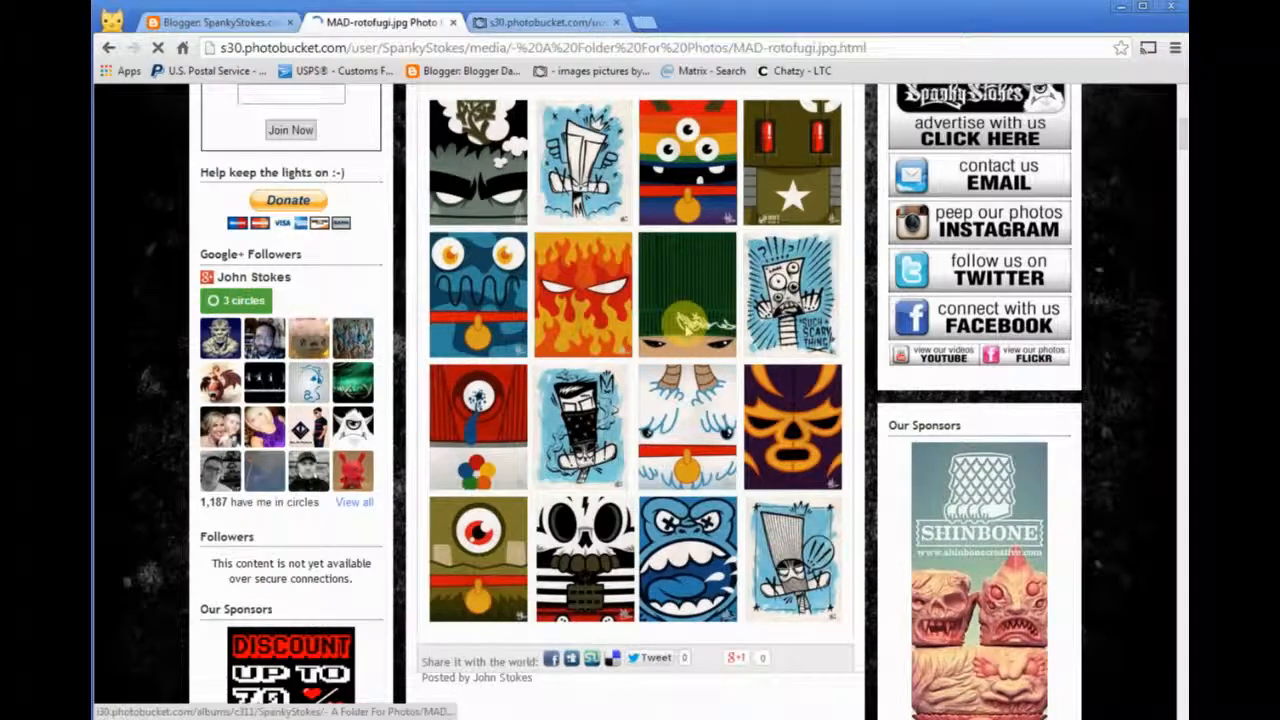
pyautogui.click(453, 22)
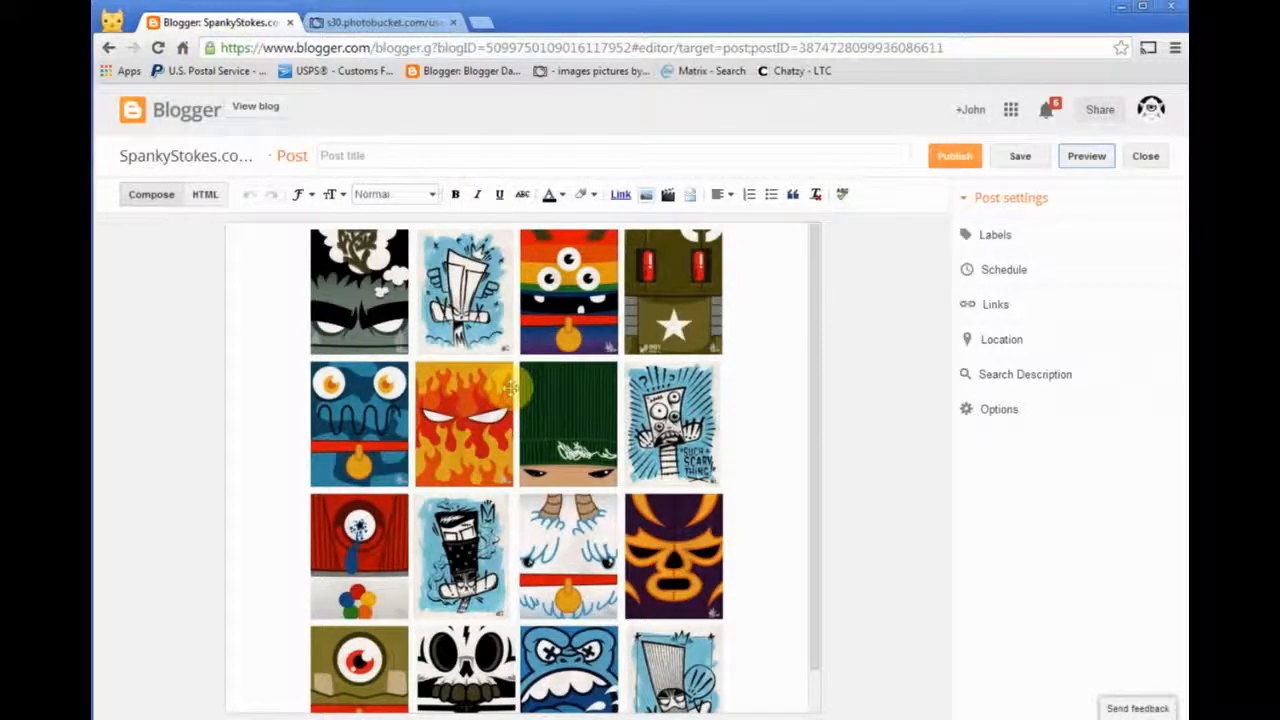
# - Open the post's labels and add the existing label Rotofugi
pyautogui.scroll(-1, 356, 363)
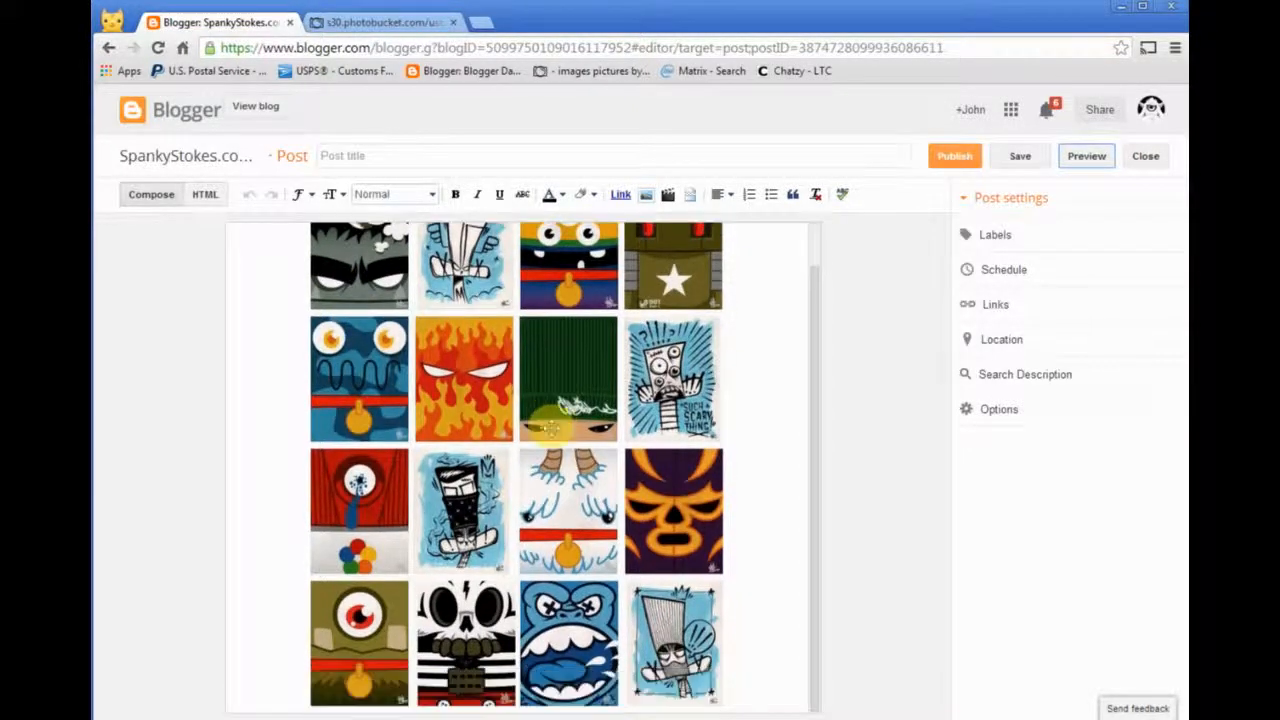
pyautogui.click(997, 232)
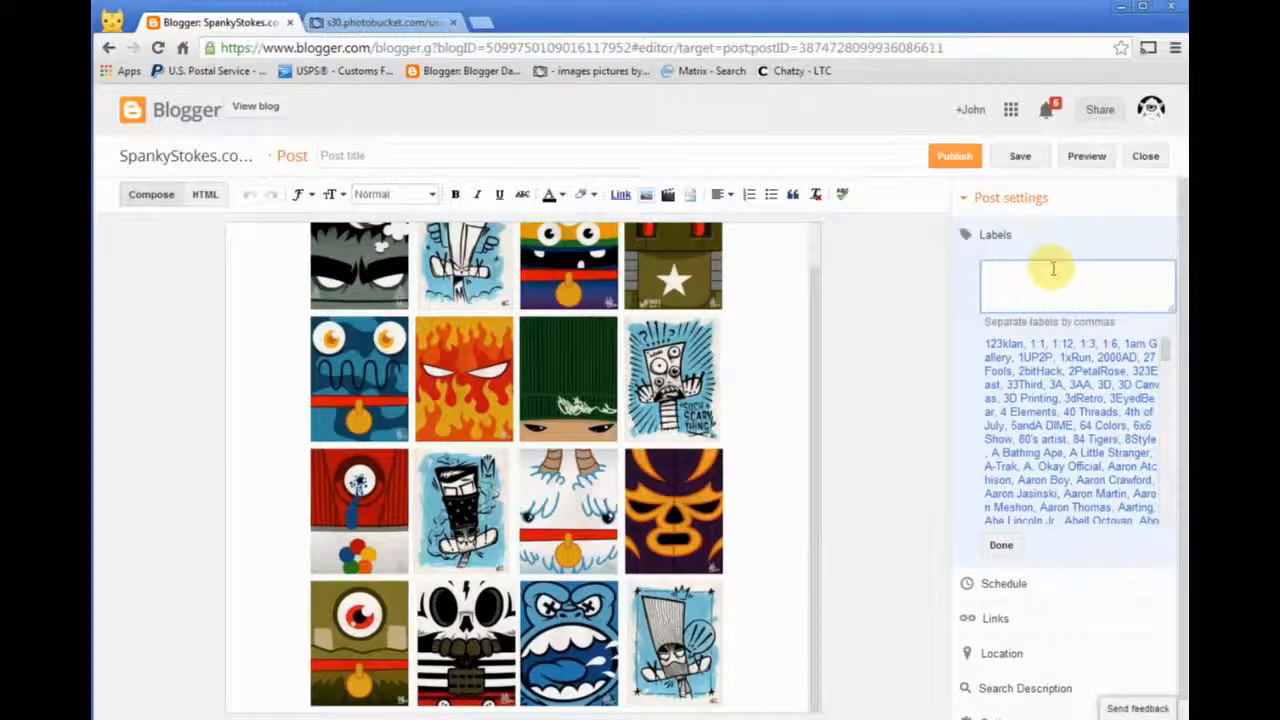
pyautogui.write('Rot')
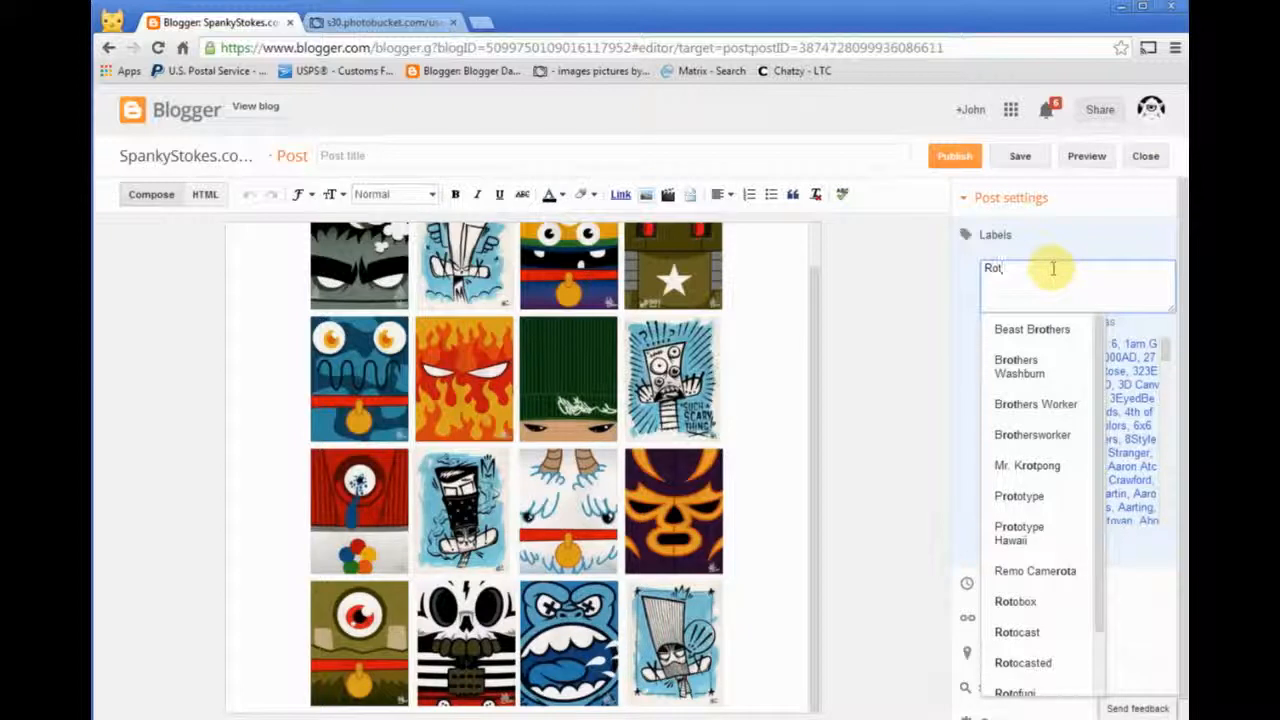
pyautogui.write('o')
pyautogui.press('Down')
pyautogui.press('Down')
pyautogui.press('Down')
pyautogui.press('Down')
pyautogui.press('Down')
pyautogui.press('Down')
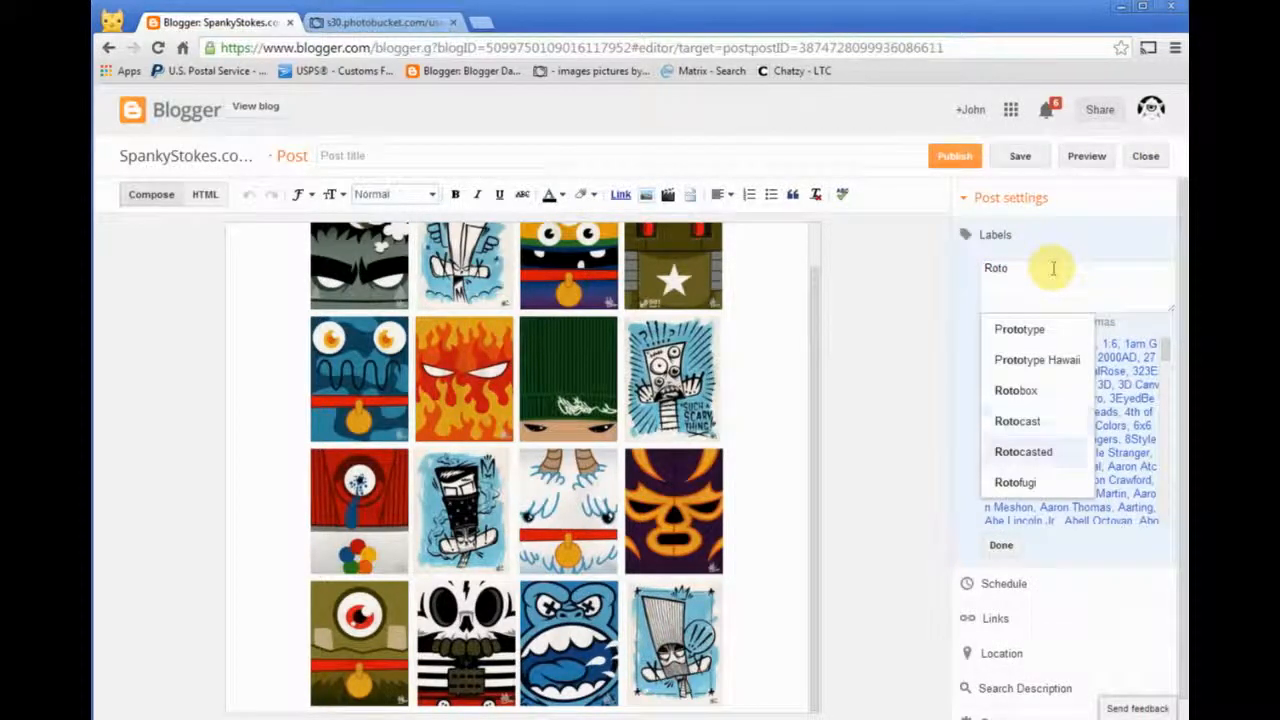
pyautogui.press('Return')
# - Add the labels MAD and Art Show to the post
pyautogui.write('mad')
pyautogui.press('Down')
pyautogui.press('Down')
pyautogui.press('Down')
pyautogui.press('Down')
pyautogui.press('Down')
pyautogui.press('Down')
pyautogui.press('Return')
pyautogui.write('a')
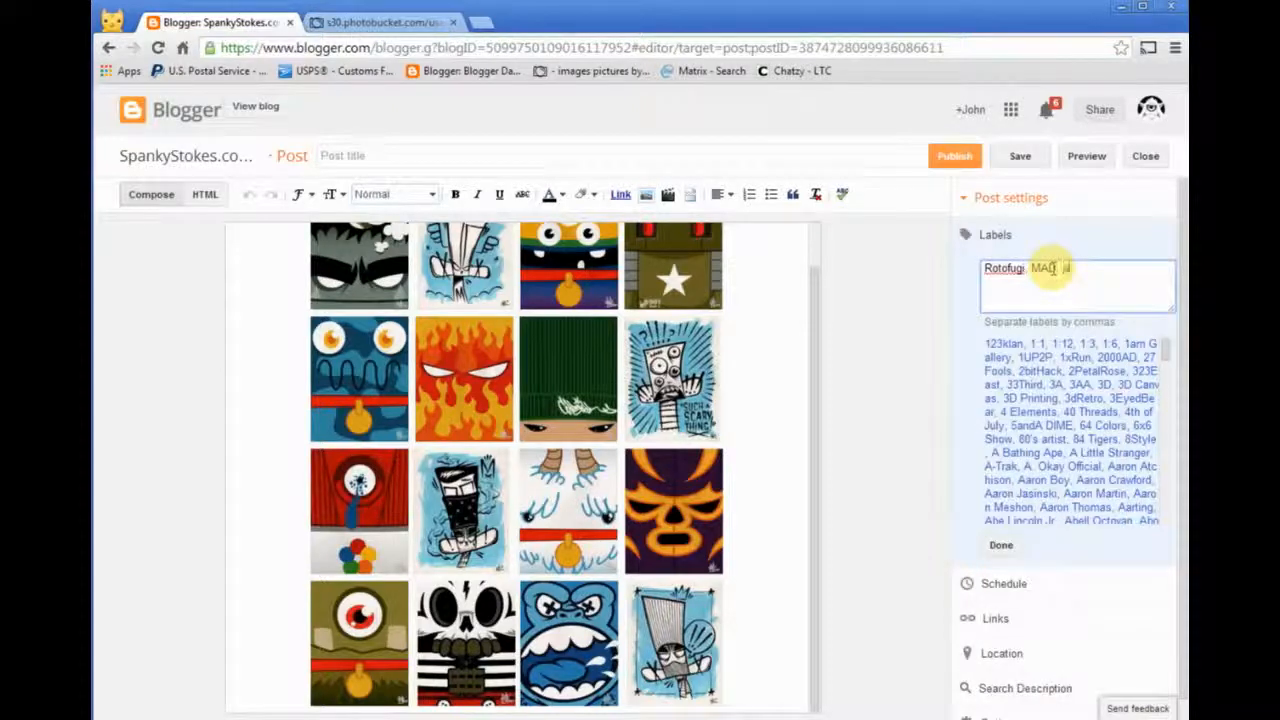
pyautogui.write('rt Show')
pyautogui.press('Return')
# - Add the existing labels SpankyStokes and Illustration to the post
pyautogui.write('Spanky')
pyautogui.press('Return')
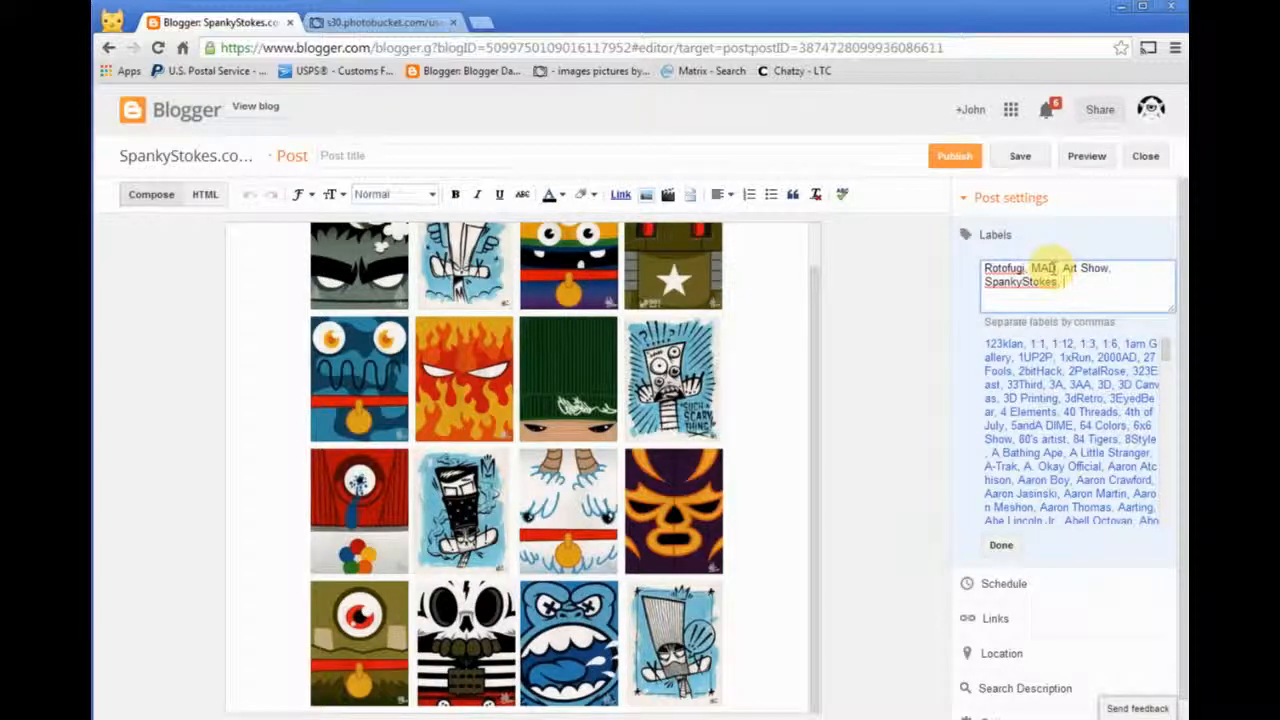
pyautogui.write('ille')
pyautogui.press('BackSpace')
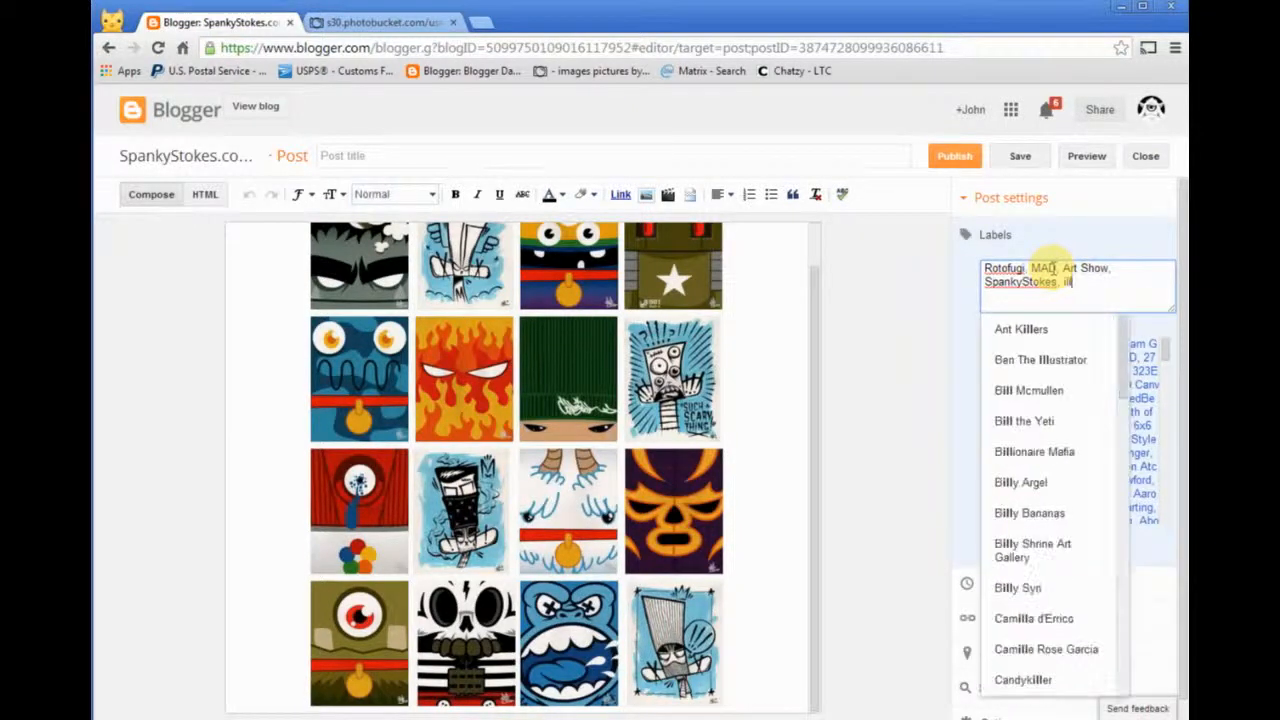
pyautogui.write('us')
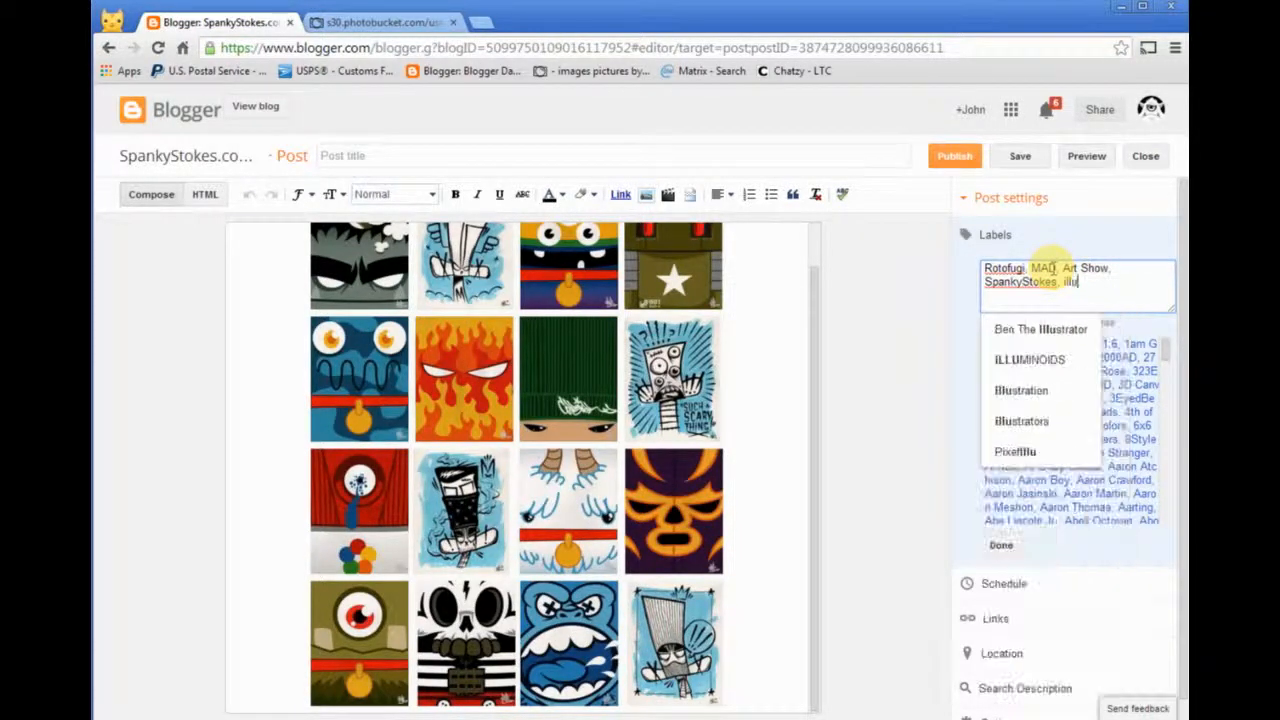
pyautogui.press('Down')
pyautogui.press('Down')
pyautogui.press('Return')
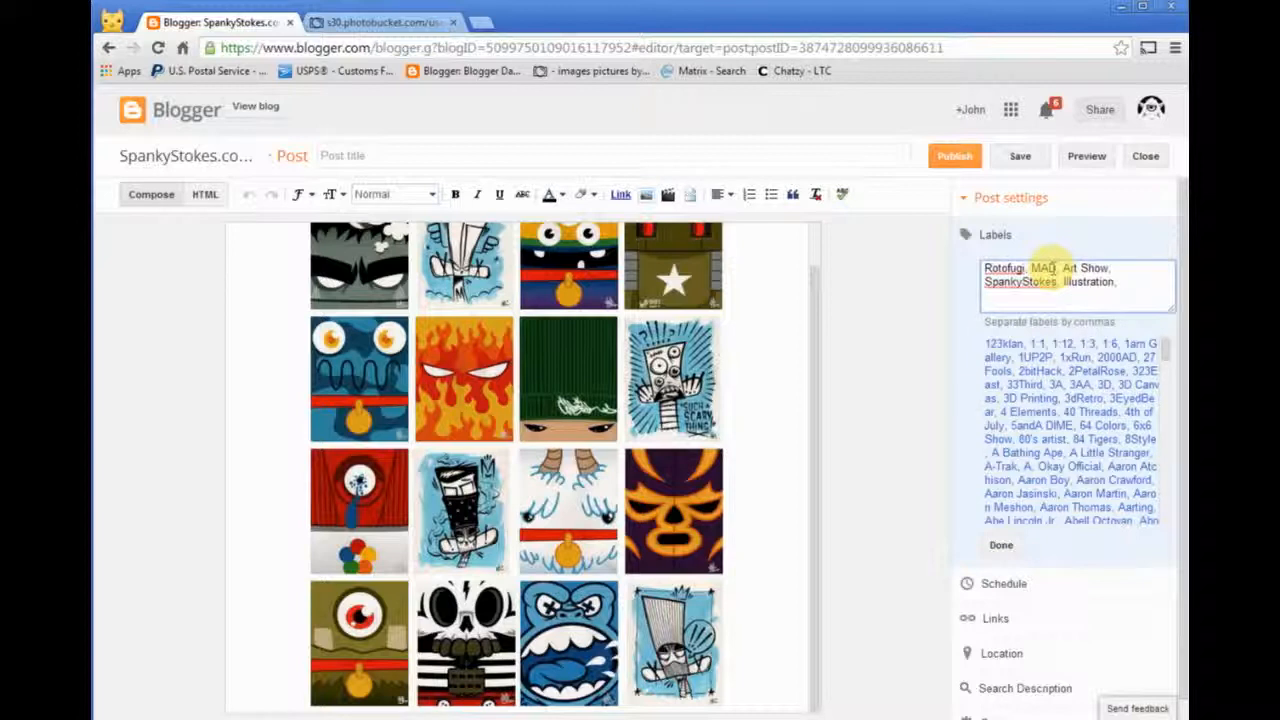
# - Add the artist's full name and MADl as further post labels
pyautogui.write('Jerem')
pyautogui.press('Down')
pyautogui.press('Down')
pyautogui.press('Down')
pyautogui.press('Down')
pyautogui.press('Down')
pyautogui.press('Return')
pyautogui.write('Madl, Madl')
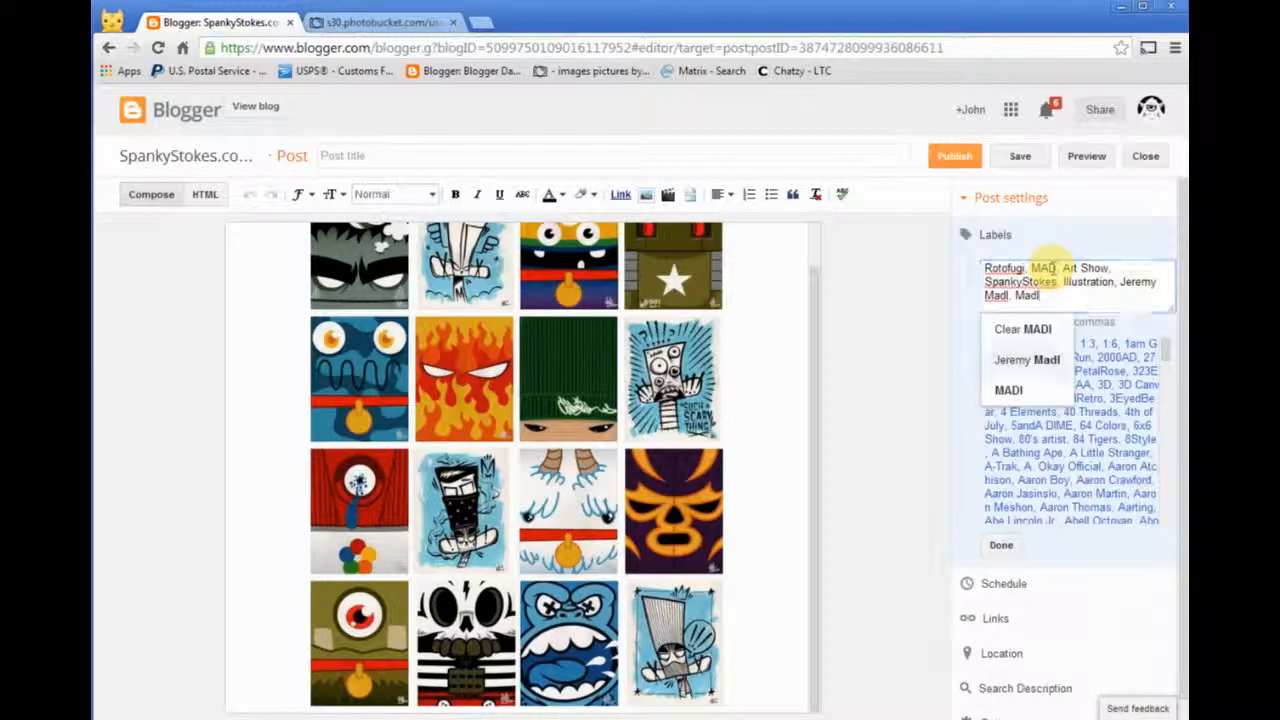
pyautogui.press('Return')
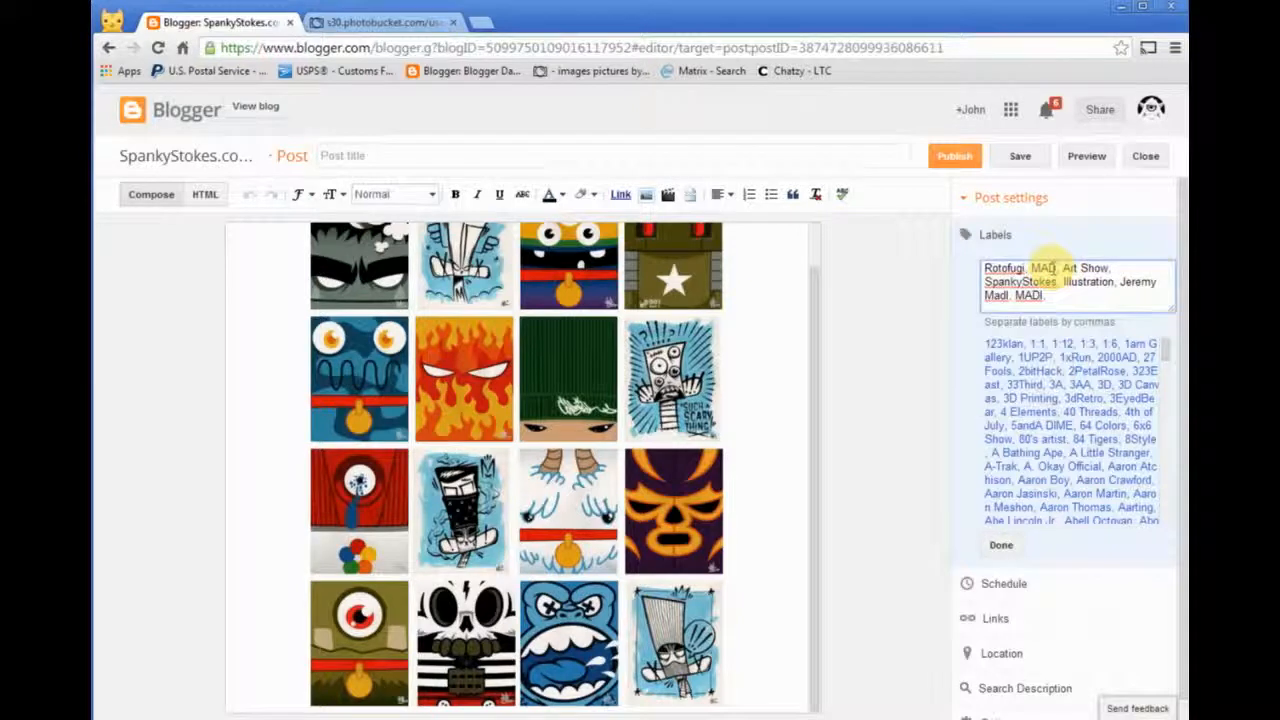
# - Add the existing labels Chicago and Vinyl Toys to the post
pyautogui.write('c')
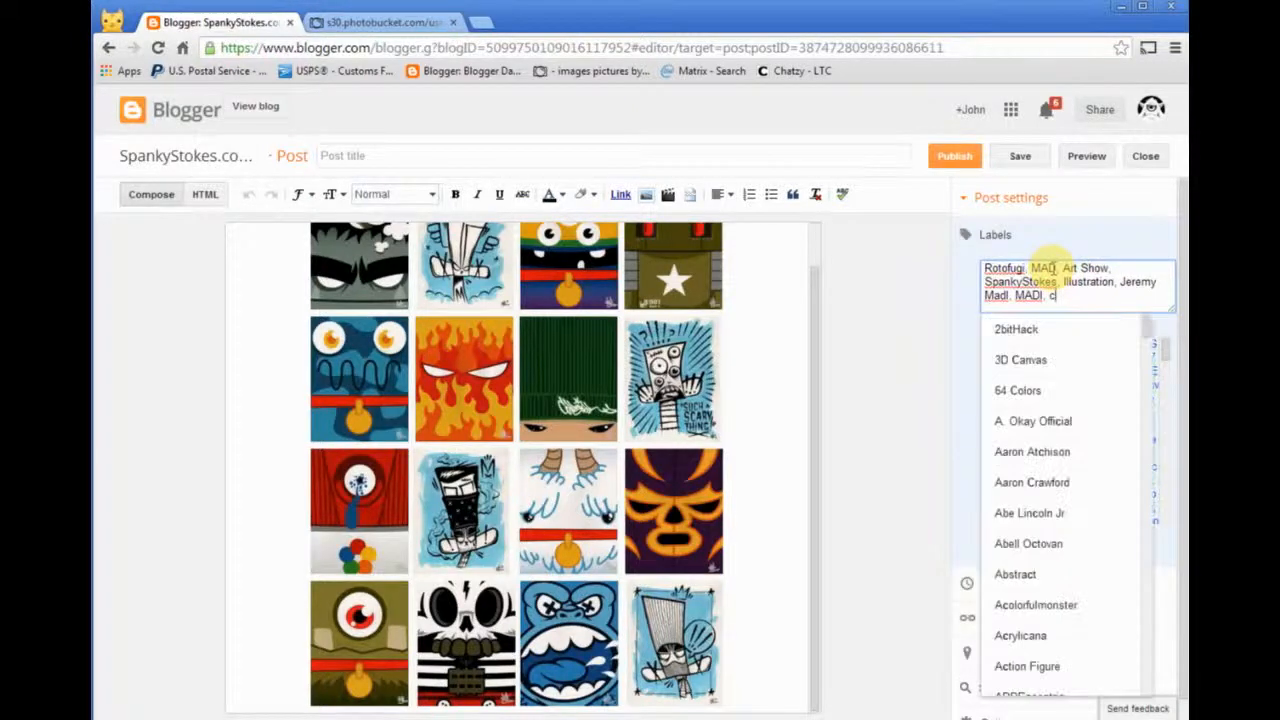
pyautogui.write('hic')
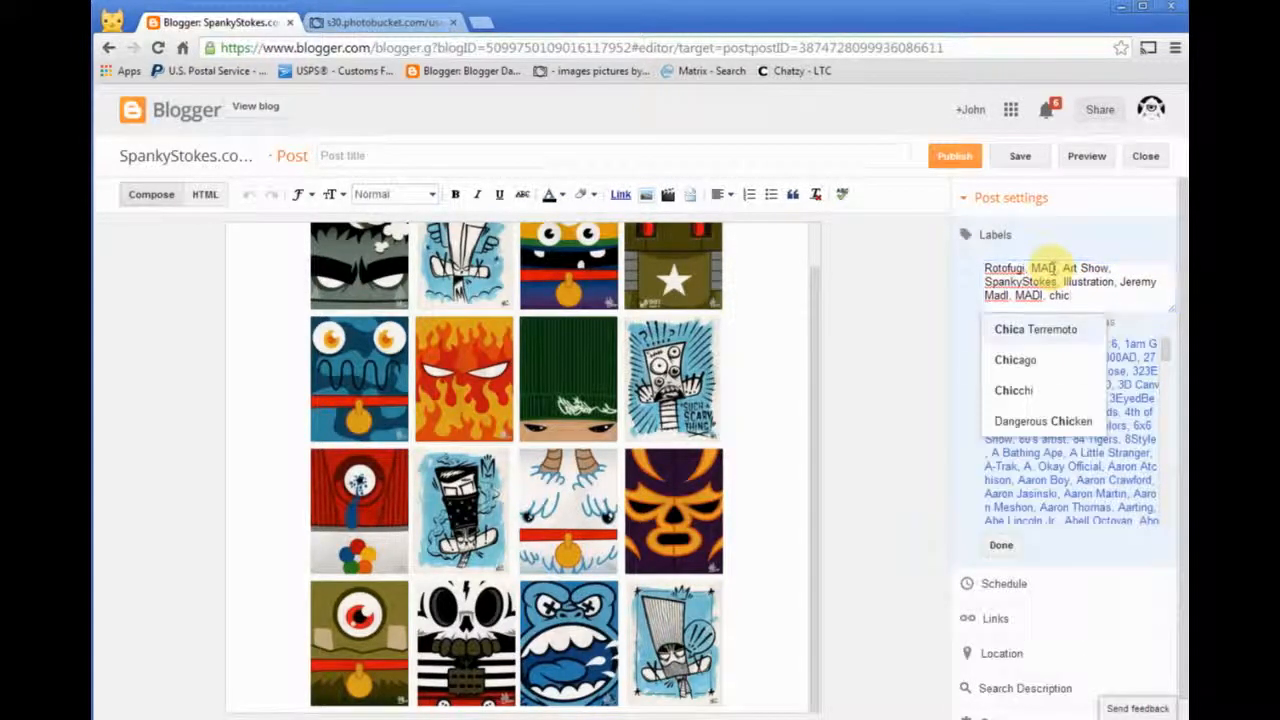
pyautogui.press('Down')
pyautogui.press('Return')
pyautogui.write('vinyl toy')
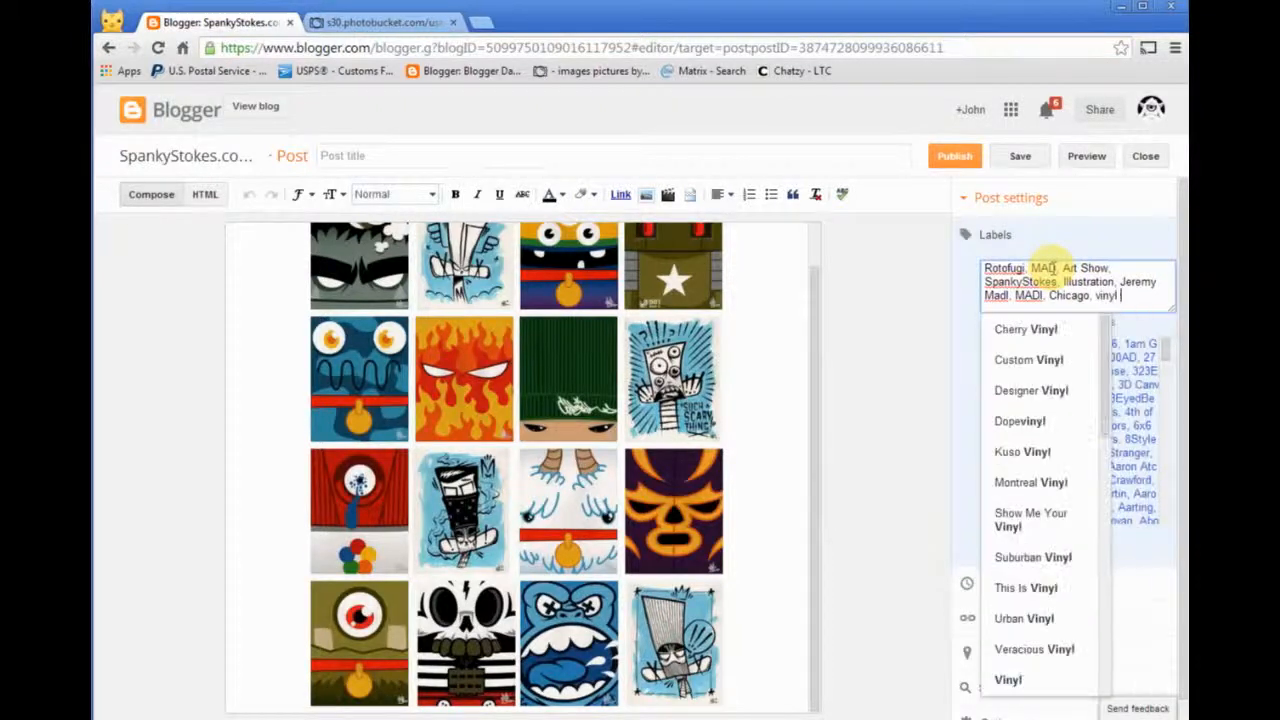
pyautogui.press('Down')
pyautogui.press('Down')
pyautogui.press('Return')
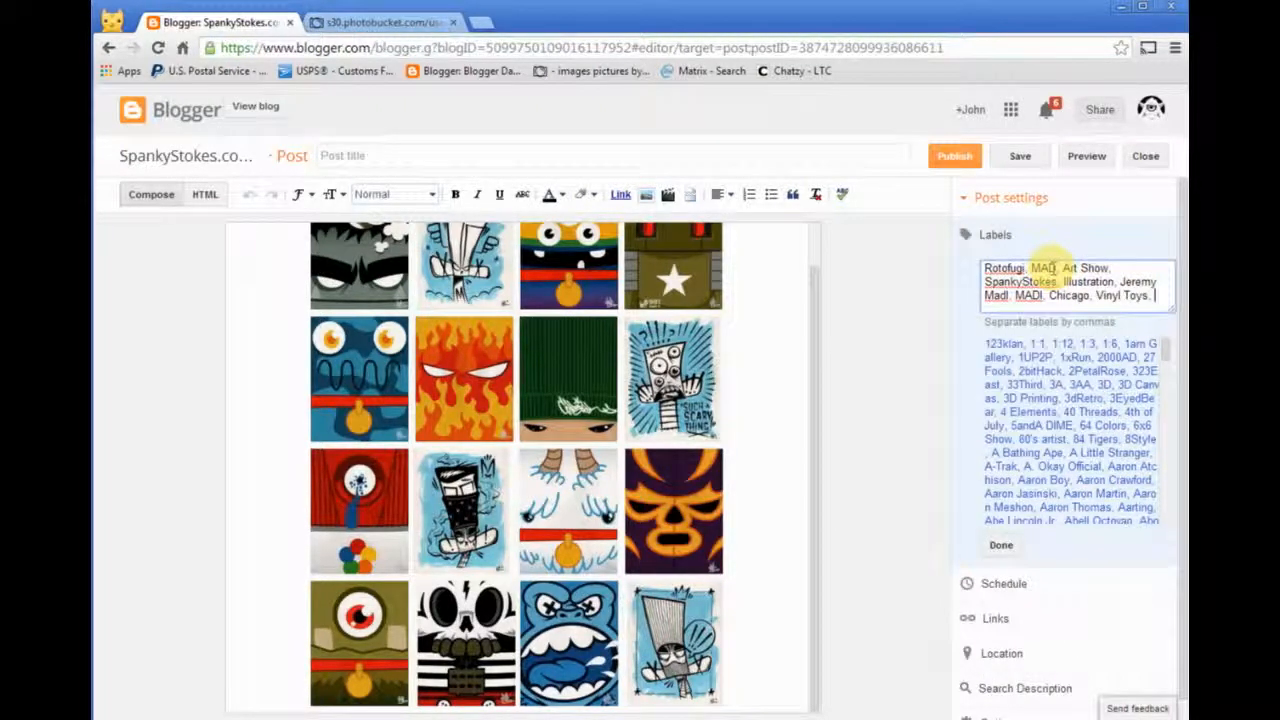
# - Add the existing label drawings to the post
pyautogui.write('drawi')
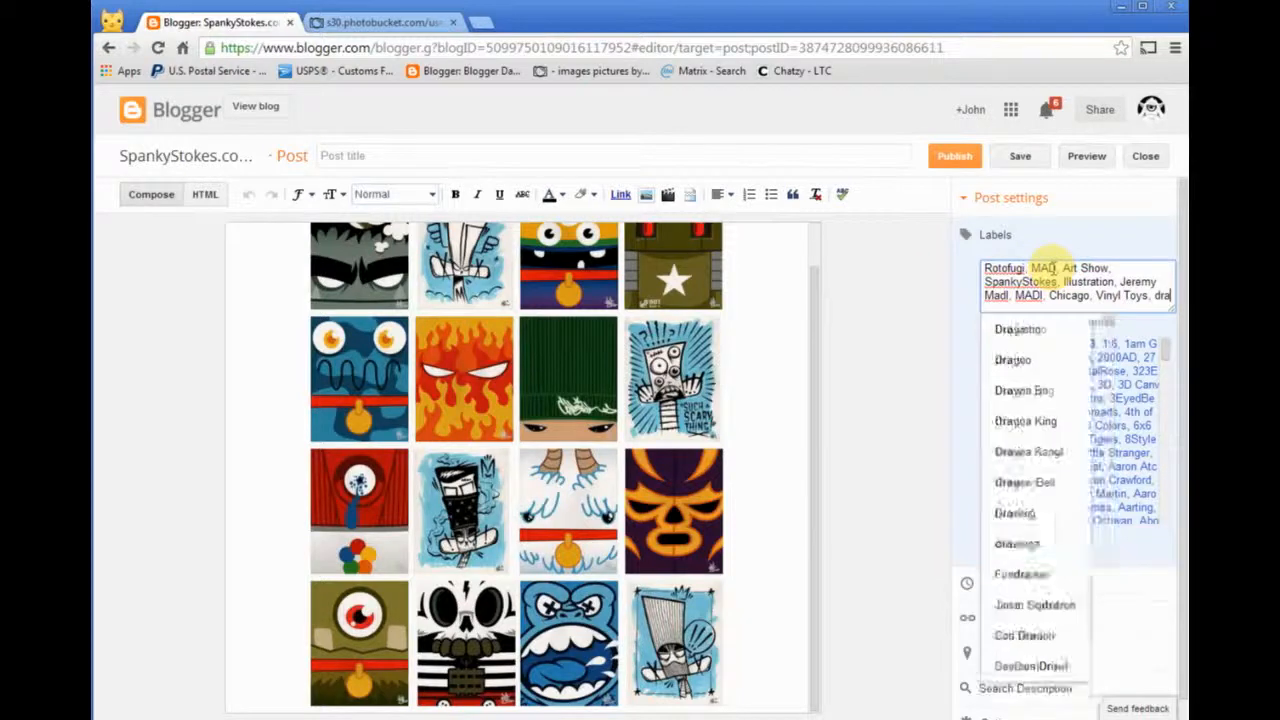
pyautogui.press('Down')
pyautogui.press('Down')
pyautogui.press('Return')
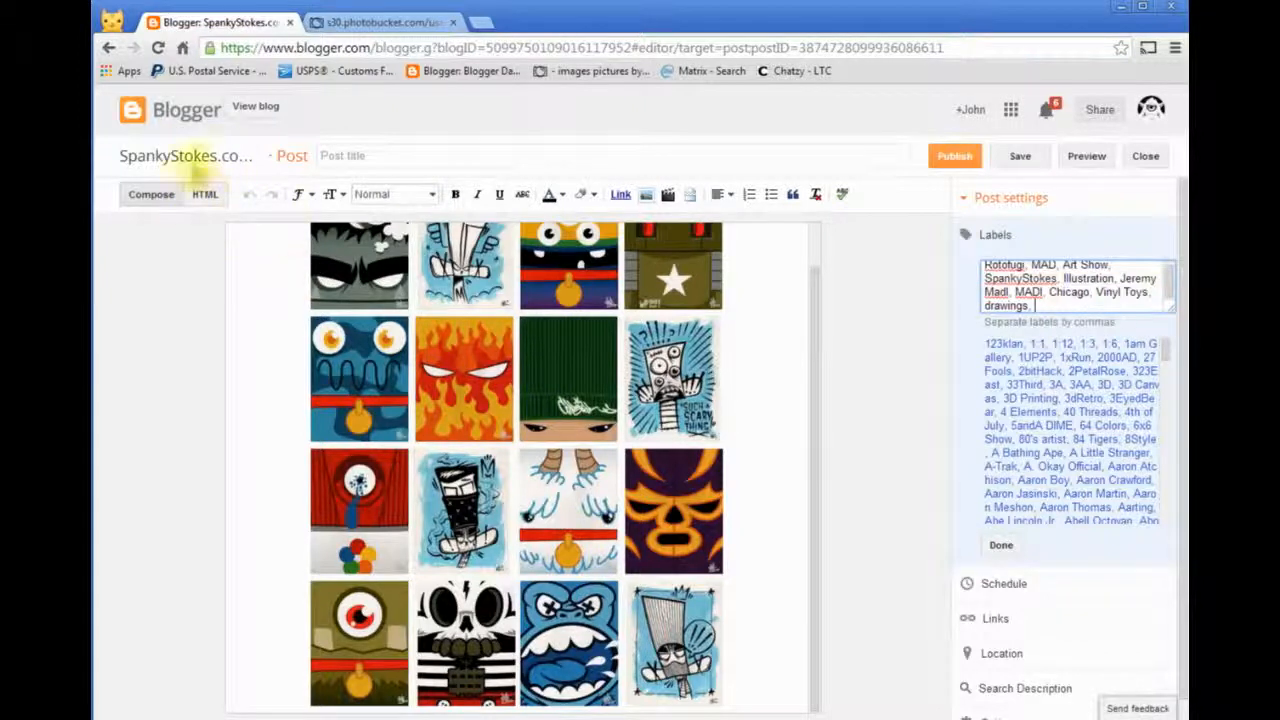
# - Add the placeholder text "fghbnmghj" on a new line after the closing </center> tag in the HTML and return to the Compose view
pyautogui.click(205, 197)
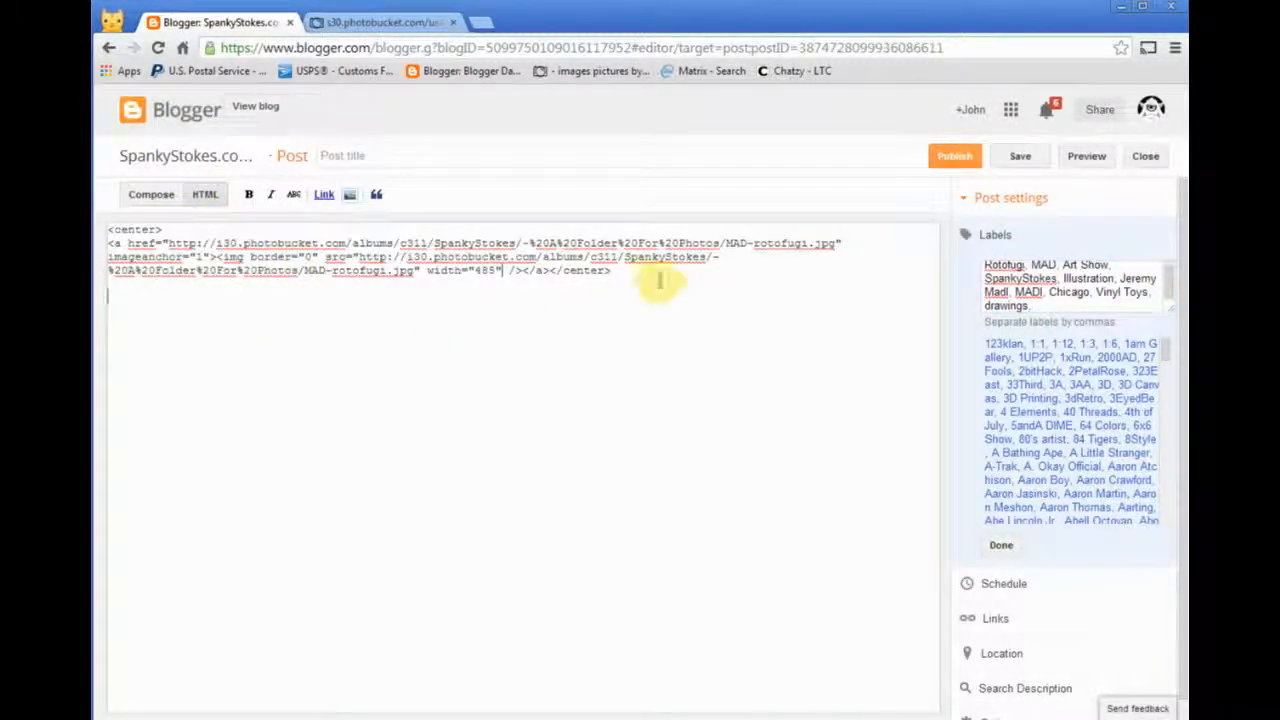
pyautogui.click(151, 194)
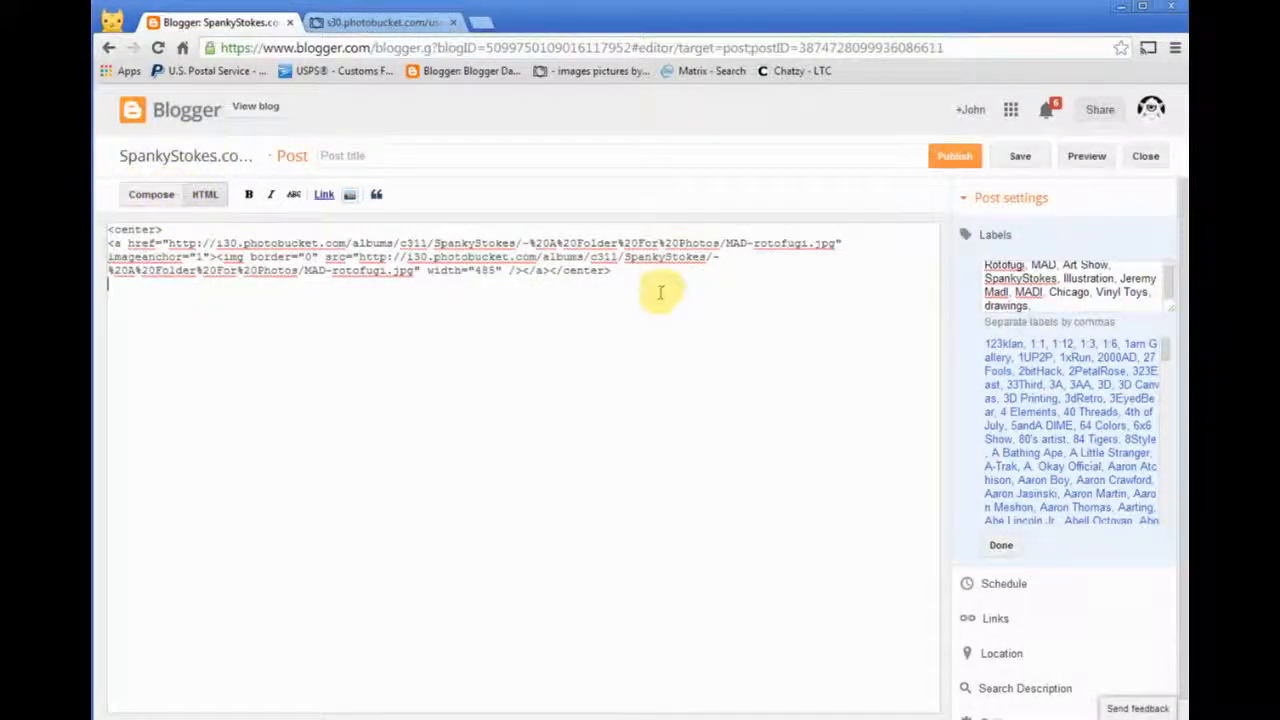
pyautogui.write('hbnmgbj')
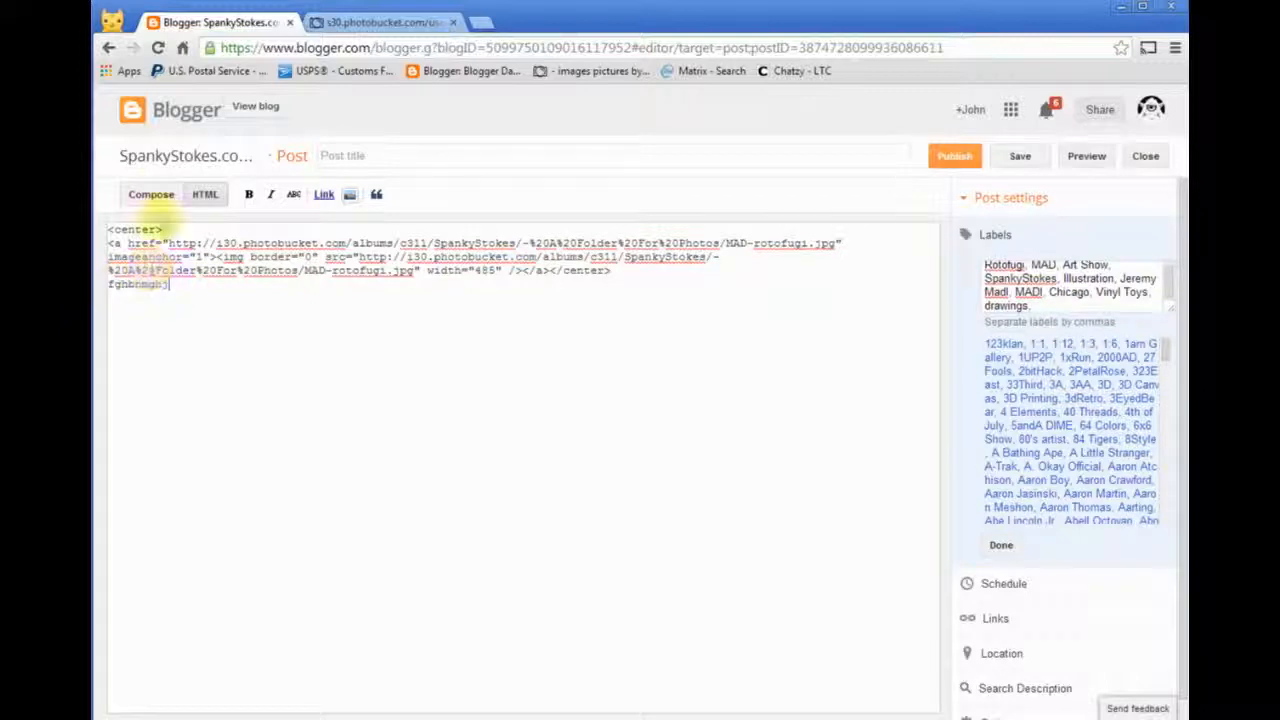
pyautogui.click(155, 196)
# - Replace the placeholder text below the image with the sample text "MAD was at Rotofugifgdfgdgdgdg"
pyautogui.moveTo(300, 697); pyautogui.dragTo(238, 698)
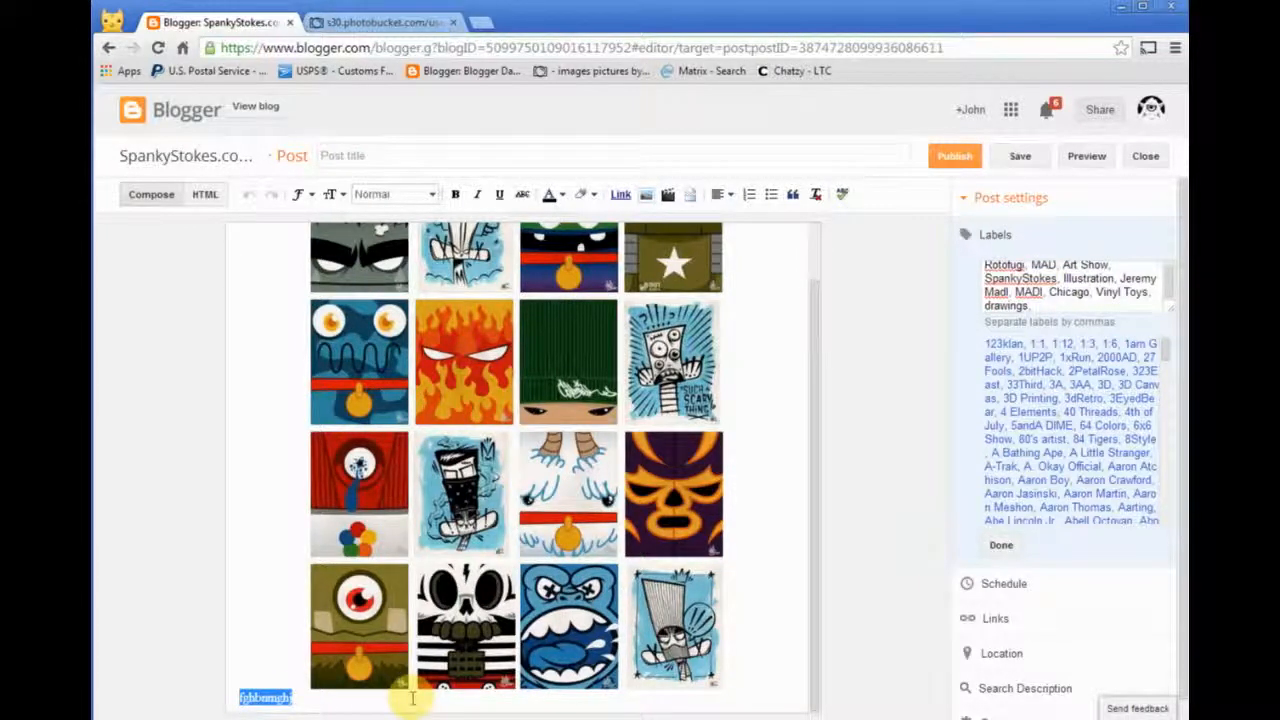
pyautogui.write('MAD was at Rotofu')
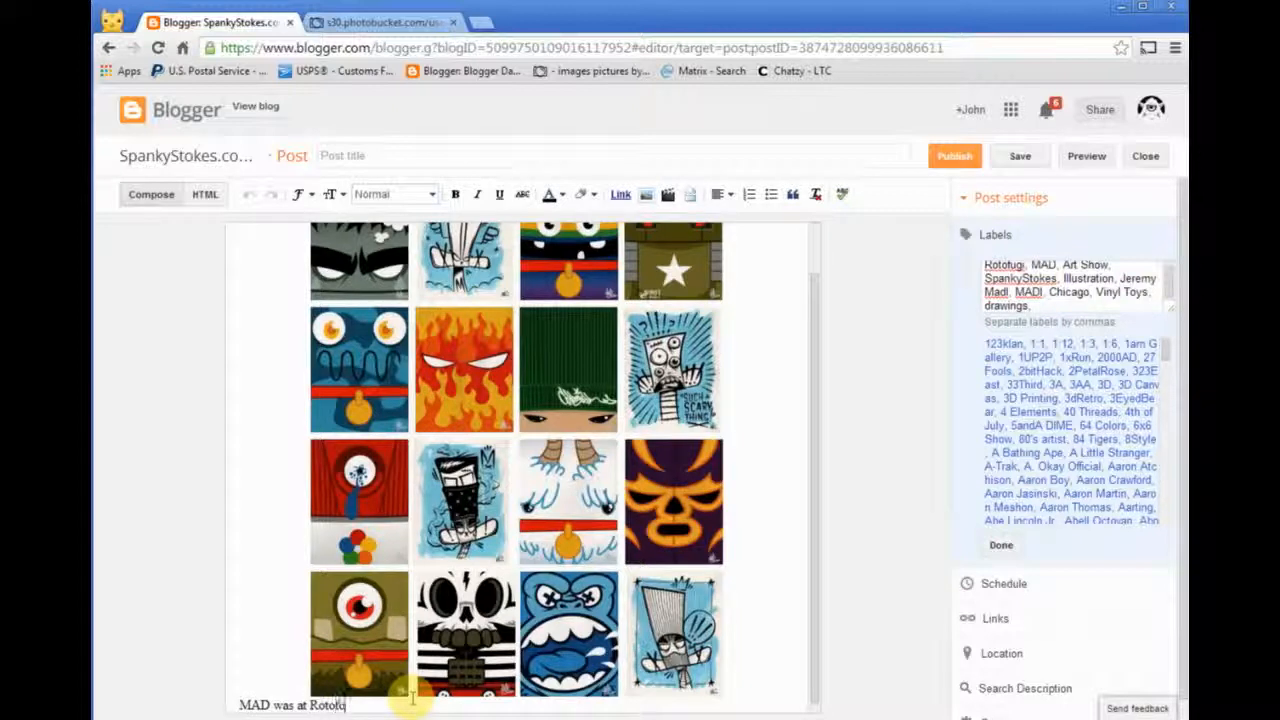
pyautogui.write('gdgdg')
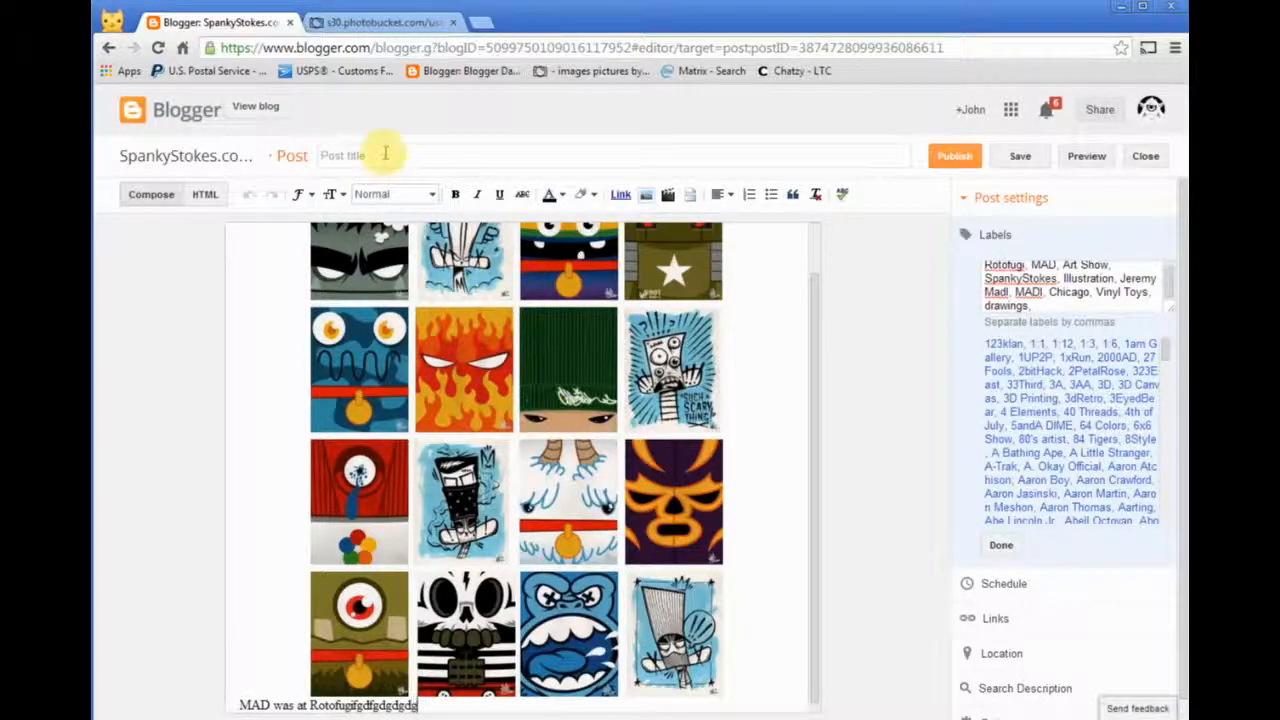
# - Title the post "Mad at rotofugi" and confirm the entered labels
pyautogui.click(335, 152)
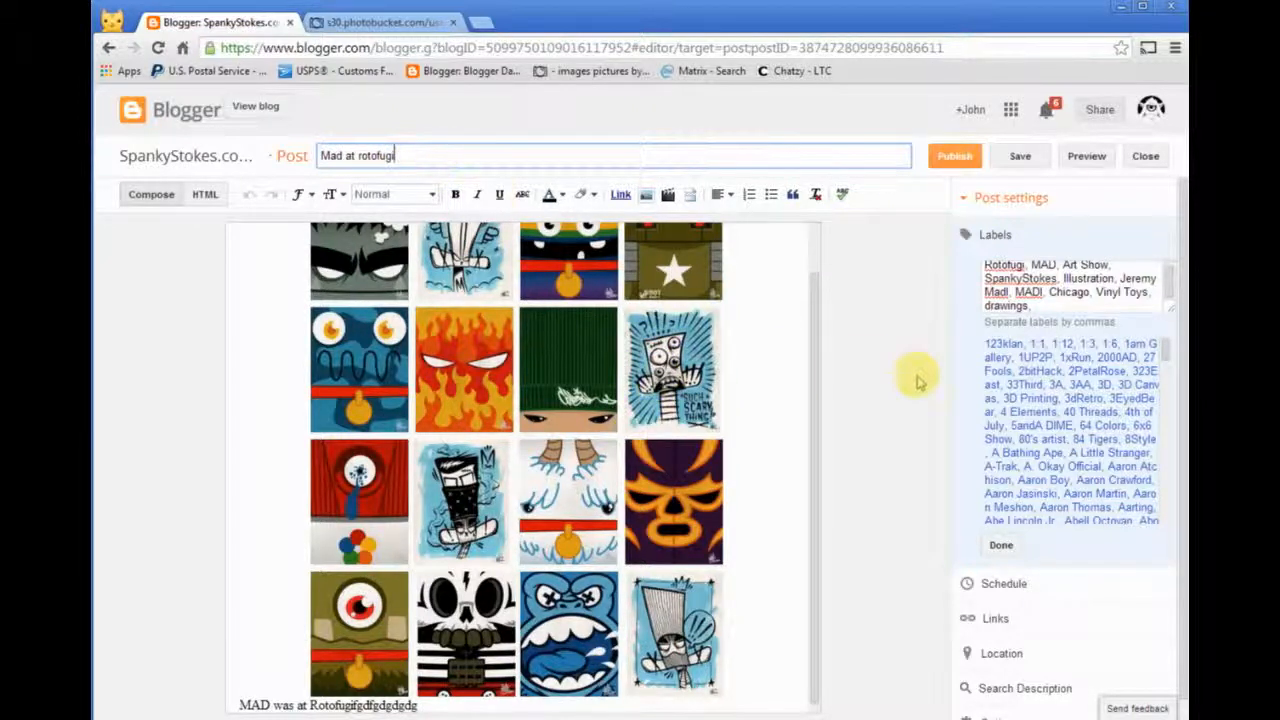
pyautogui.click(1001, 545)
# - Schedule the post for March 13, 2014 at 12:00 AM
pyautogui.click(988, 325)
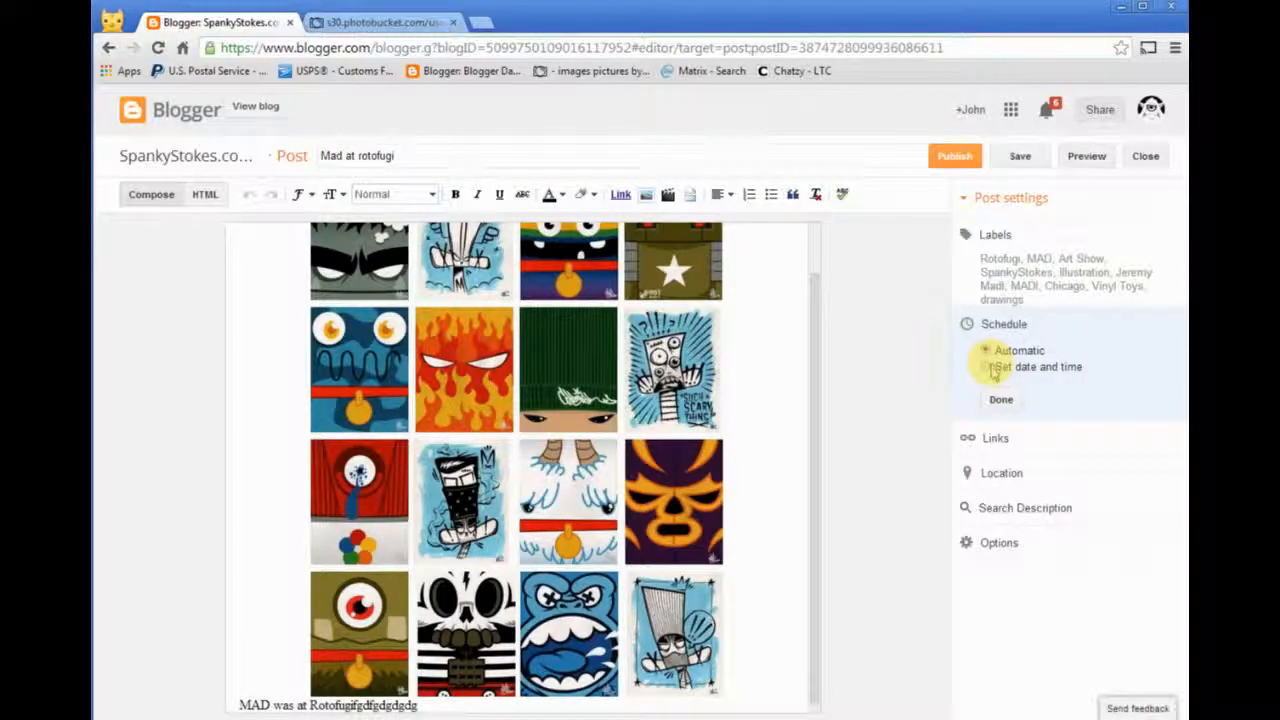
pyautogui.click(991, 367)
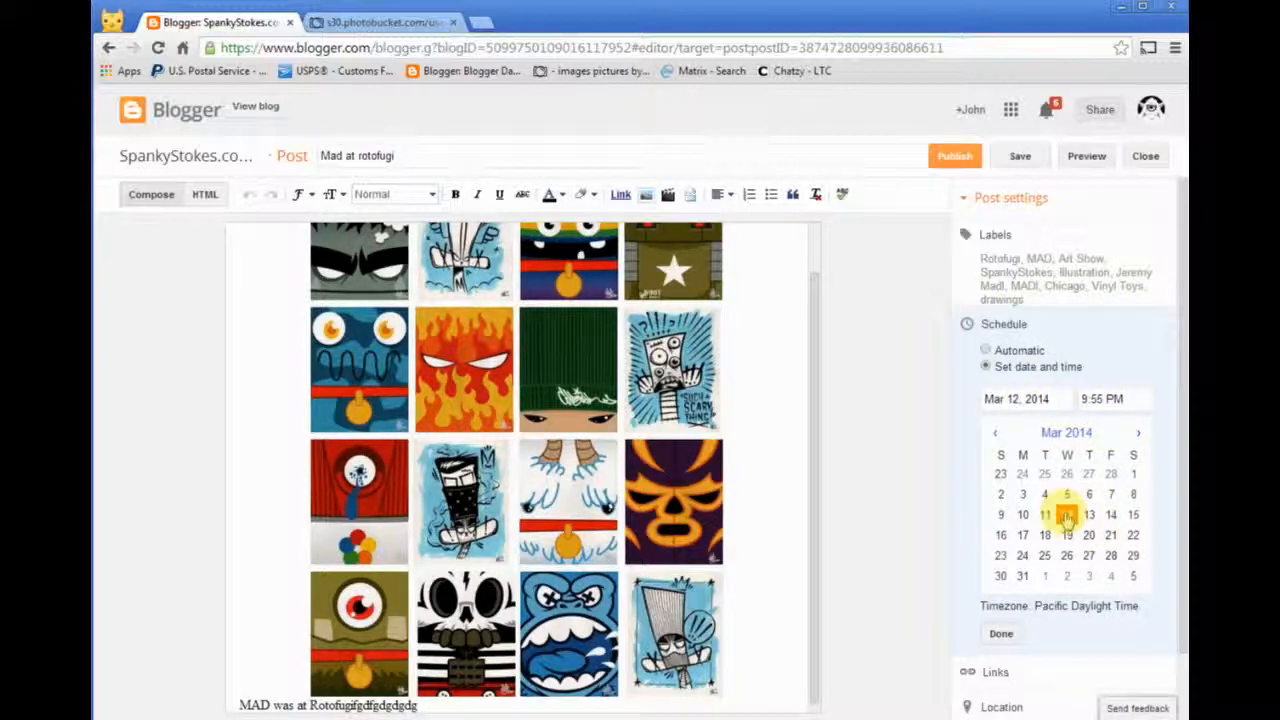
pyautogui.click(1089, 514)
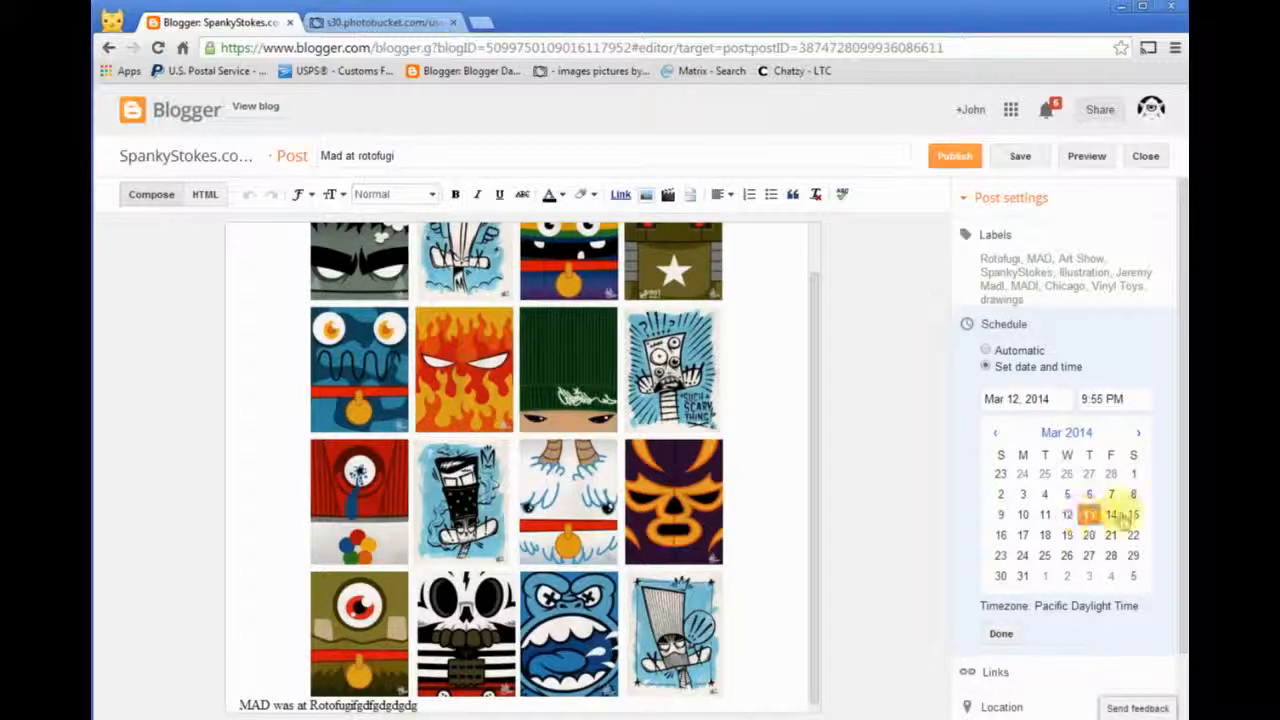
pyautogui.click(1112, 399)
pyautogui.click(1133, 432)
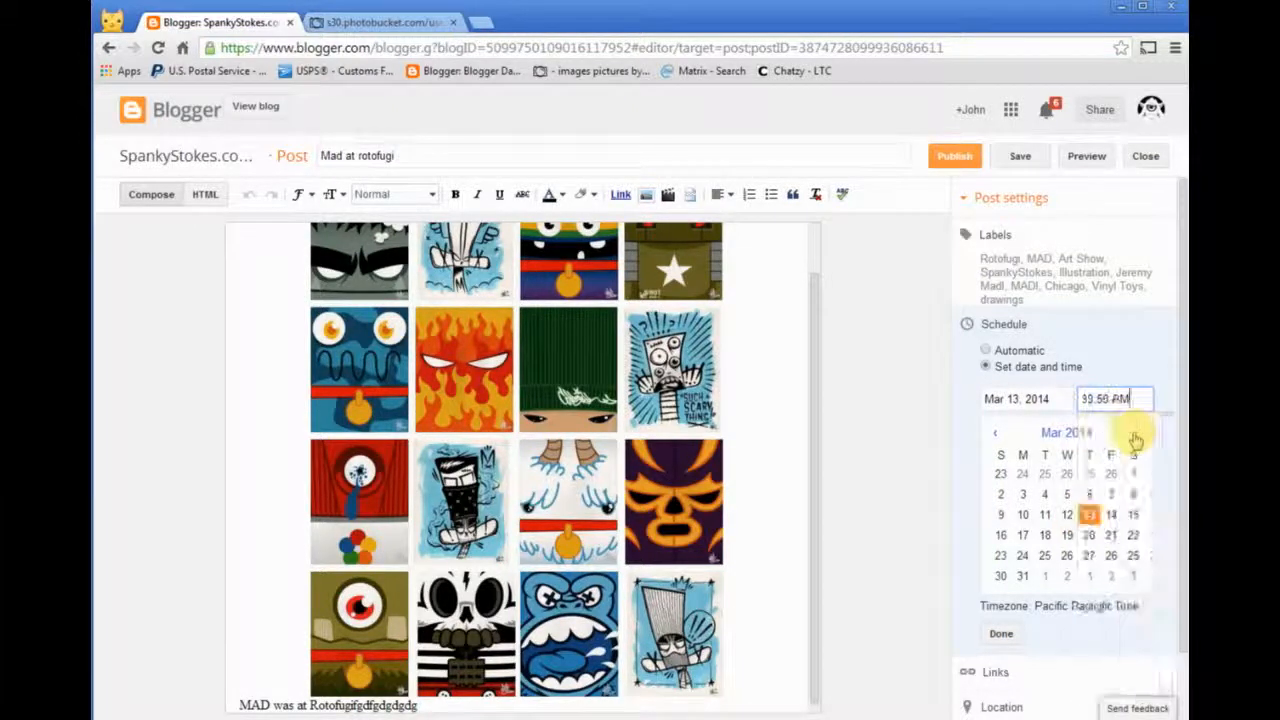
pyautogui.click(1003, 634)
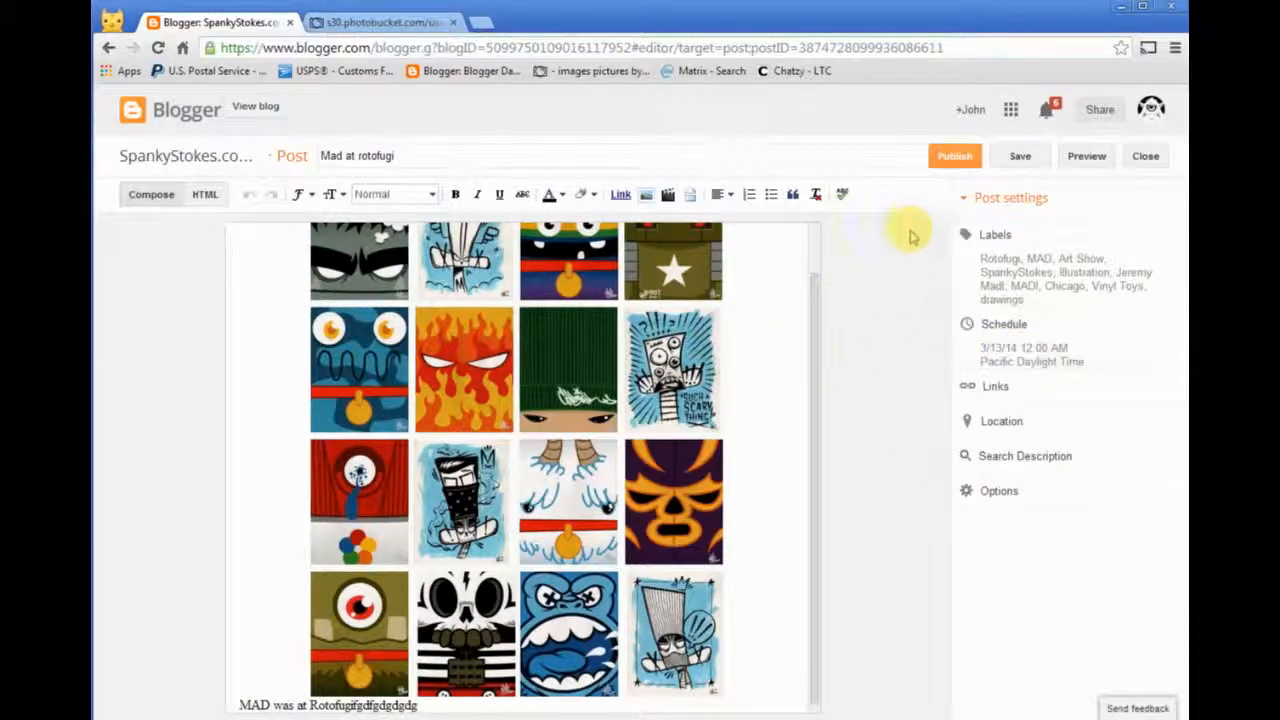
# - Preview the post on the blog, examine its title, image, text and labels, and close the preview
pyautogui.click(1083, 157)
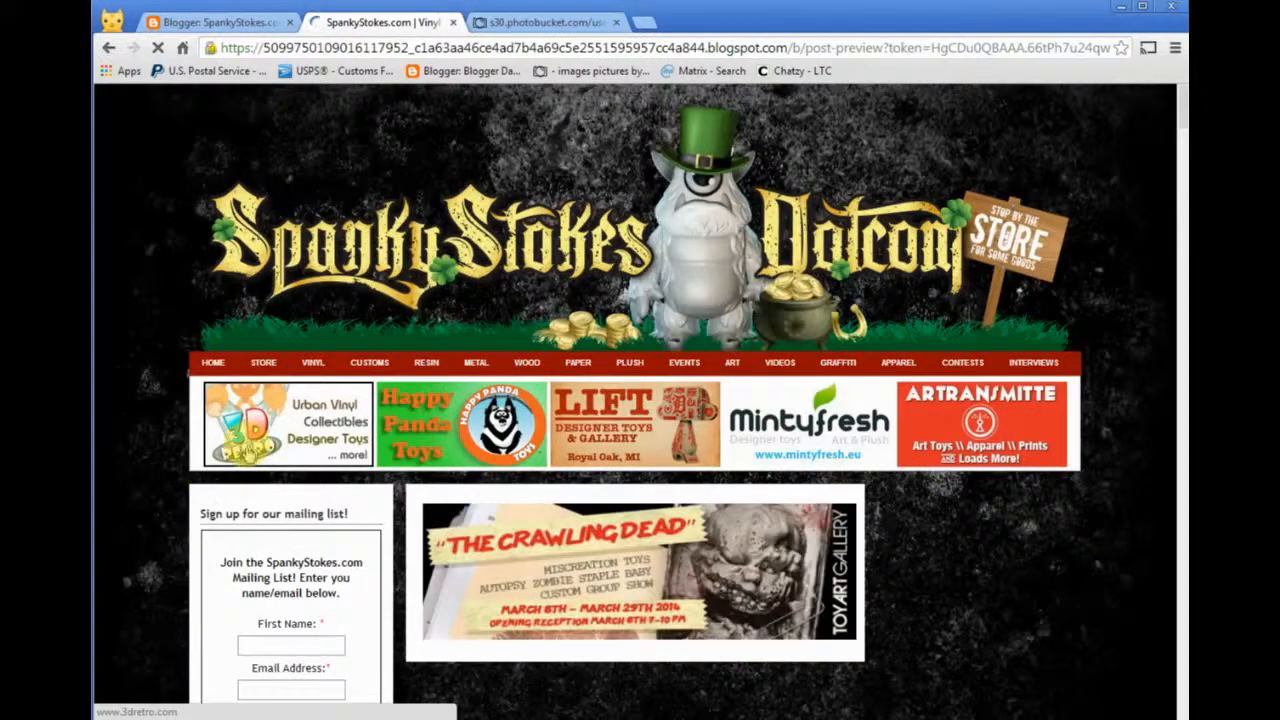
pyautogui.scroll(-3, 210, 500)
pyautogui.scroll(-3, 205, 500)
pyautogui.scroll(-3, 205, 500)
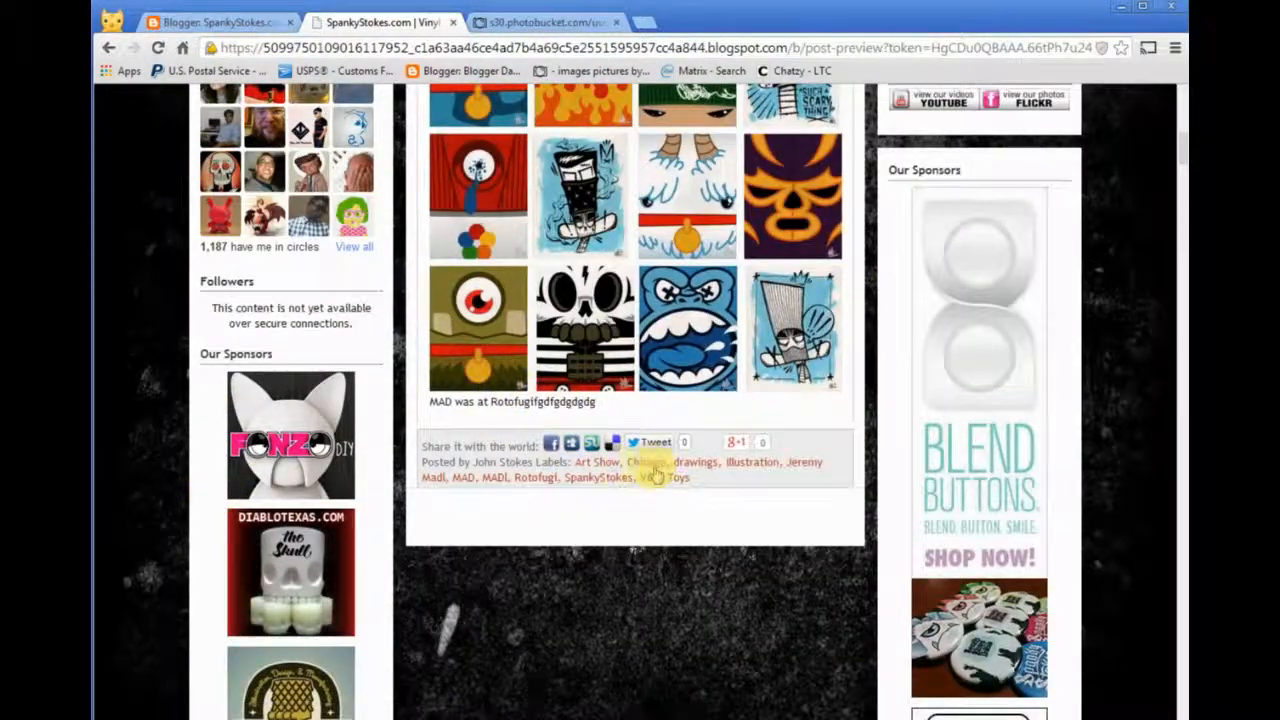
pyautogui.scroll(15, 620, 500)
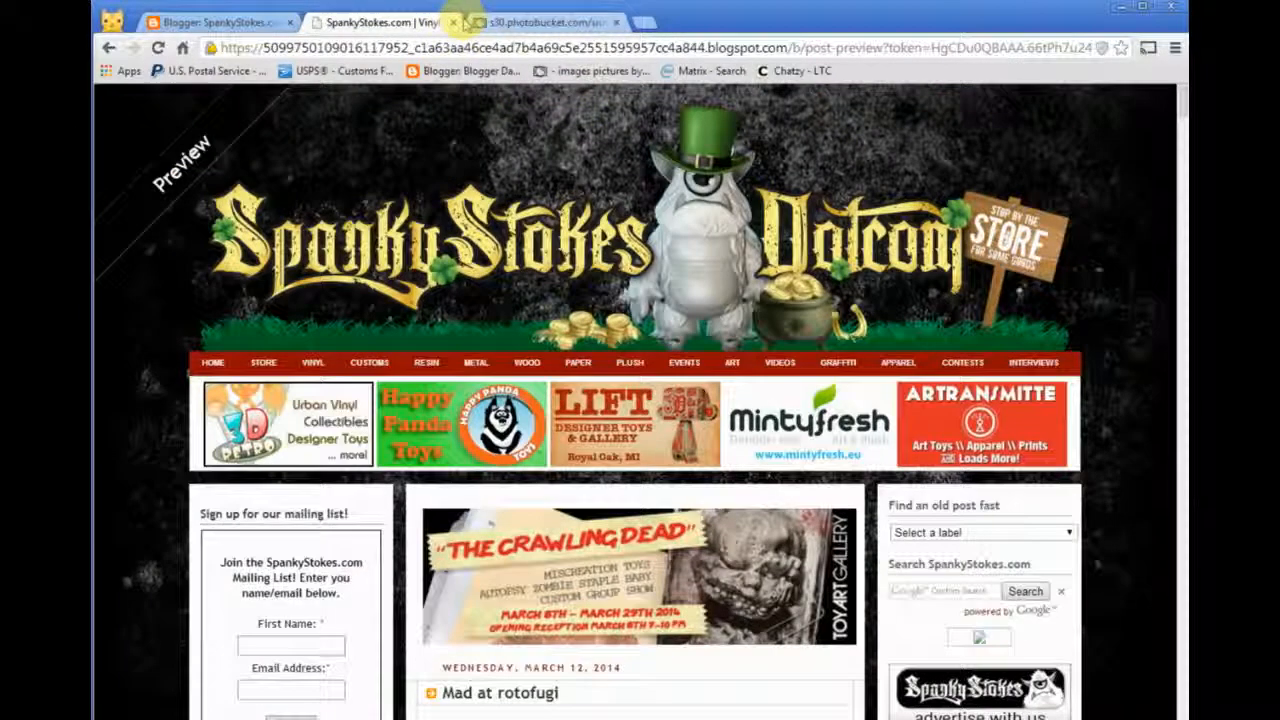
pyautogui.click(452, 22)
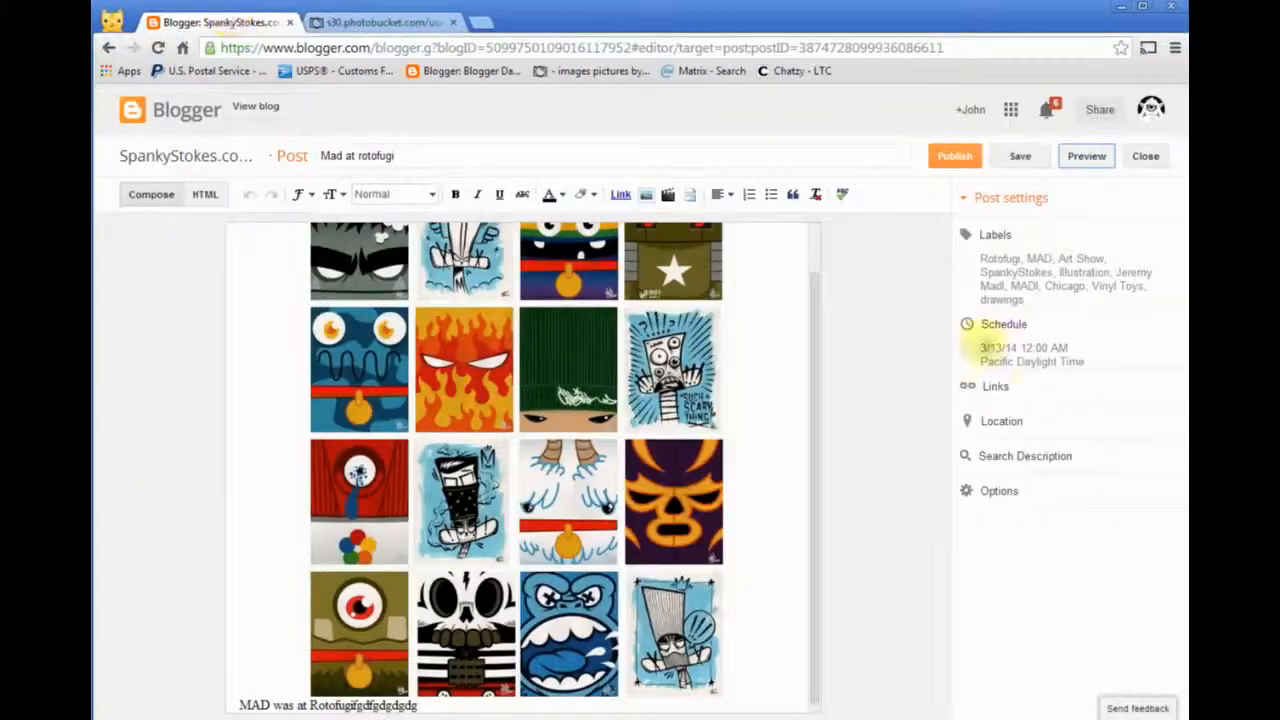
# - Save the scheduled post as a draft and close the editor
pyautogui.moveTo(810, 429); pyautogui.dragTo(815, 385)
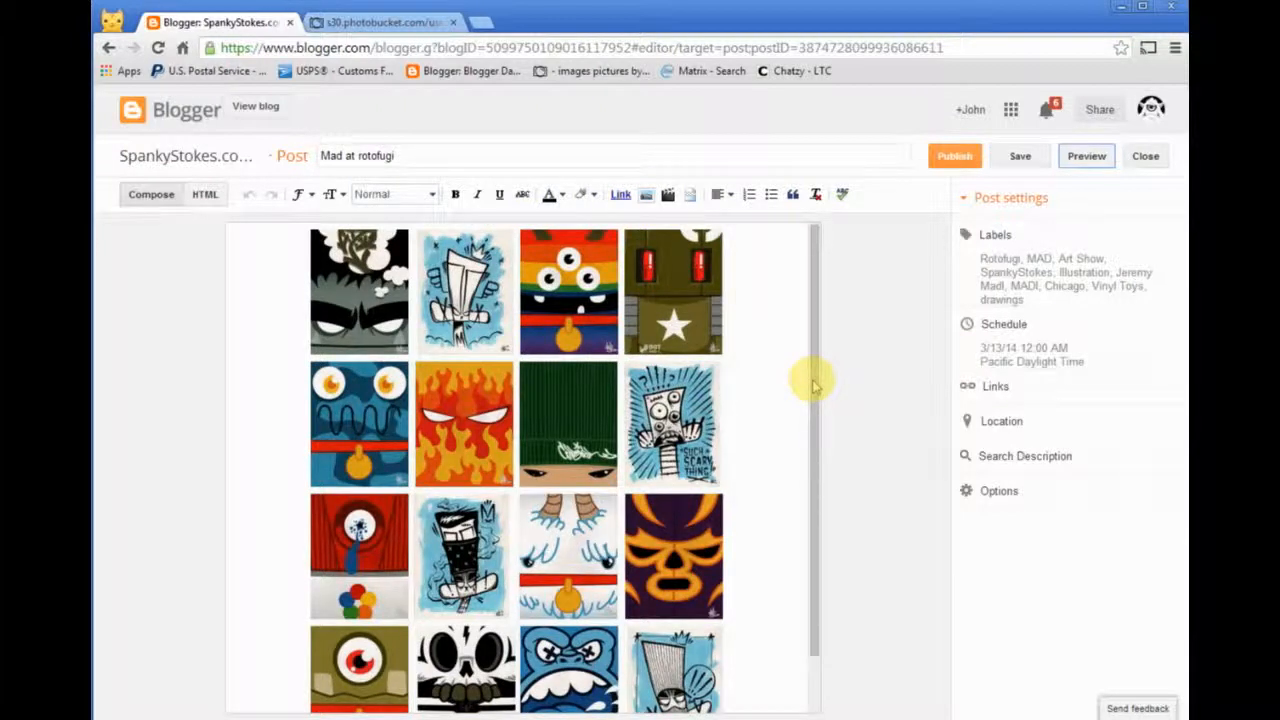
pyautogui.click(1022, 160)
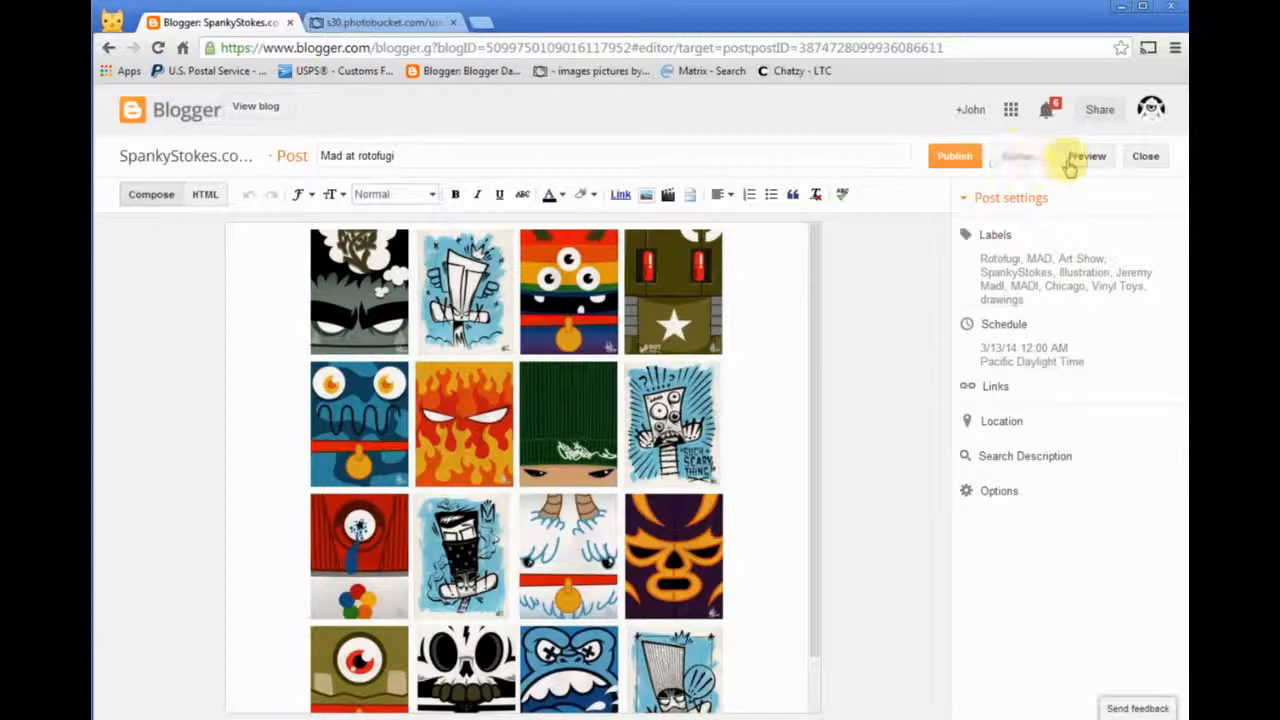
pyautogui.click(1147, 157)
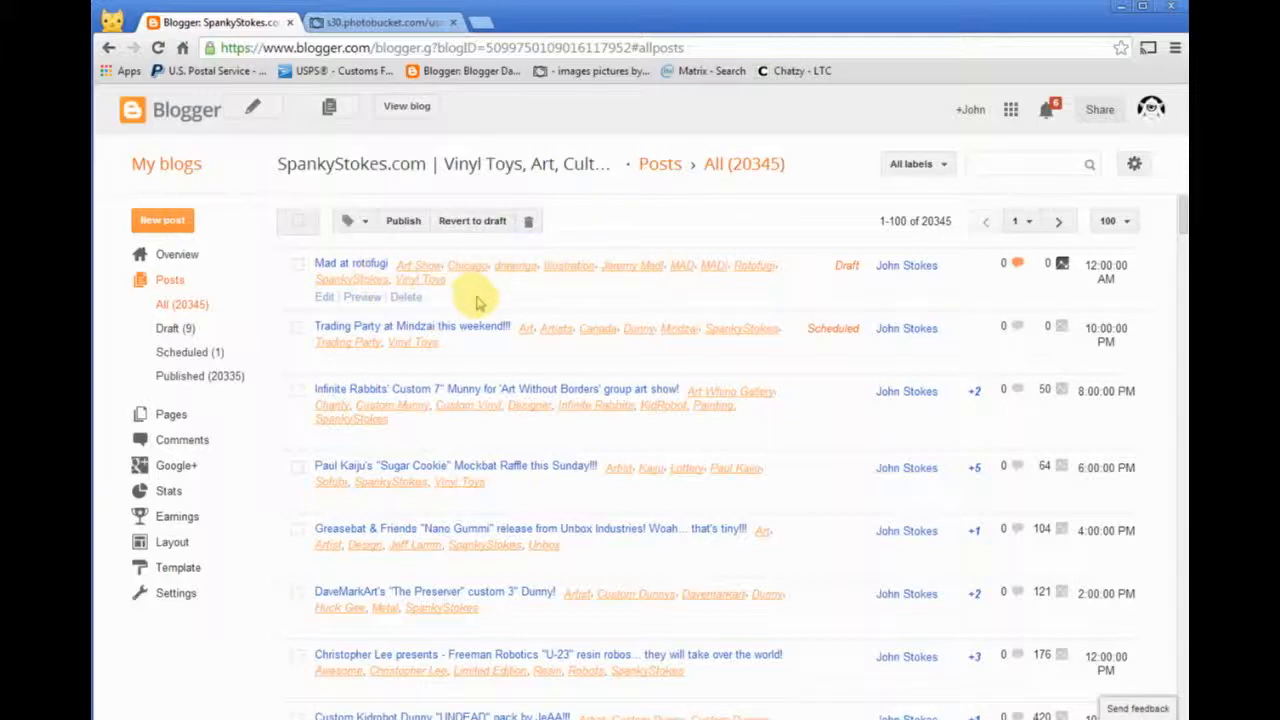
# - Reopen the "Mad at rotofugi" draft for editing and examine it in both the HTML and Compose views
pyautogui.click(326, 300)
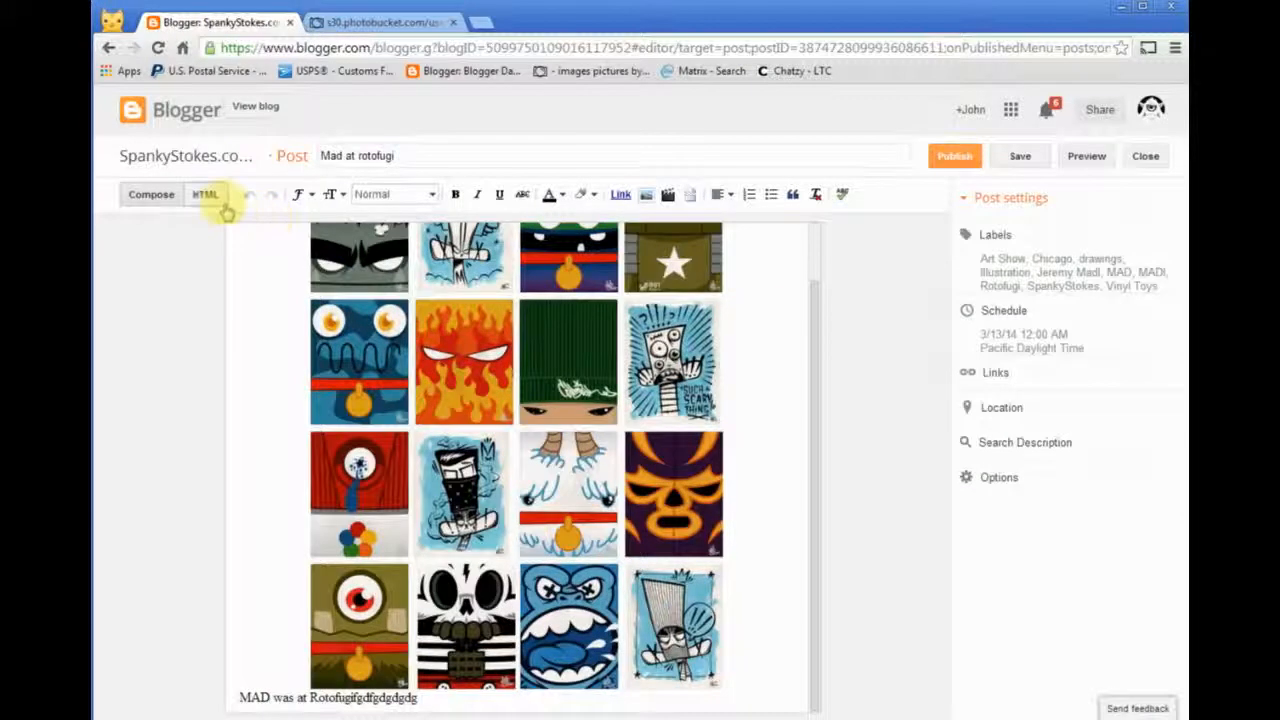
pyautogui.click(216, 200)
pyautogui.click(152, 196)
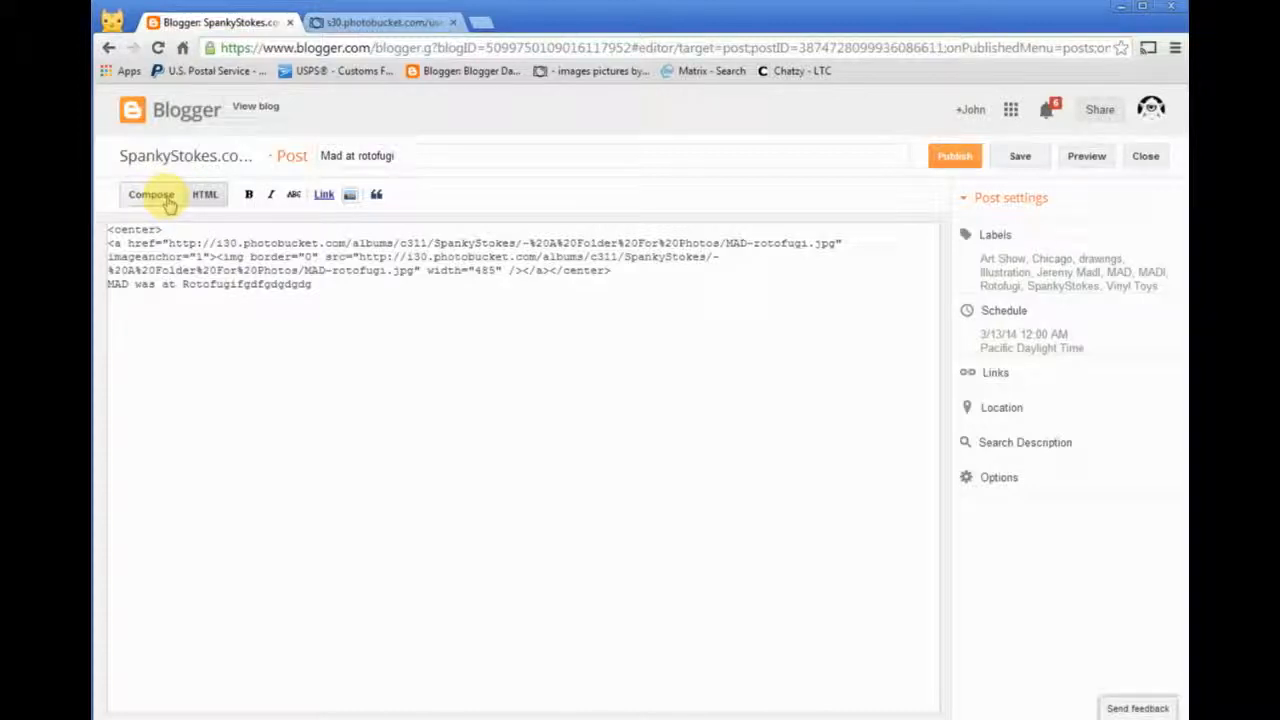
pyautogui.click(151, 194)
pyautogui.scroll(-1, 556, 391)
pyautogui.scroll(1, 587, 432)
pyautogui.scroll(-1, 587, 432)
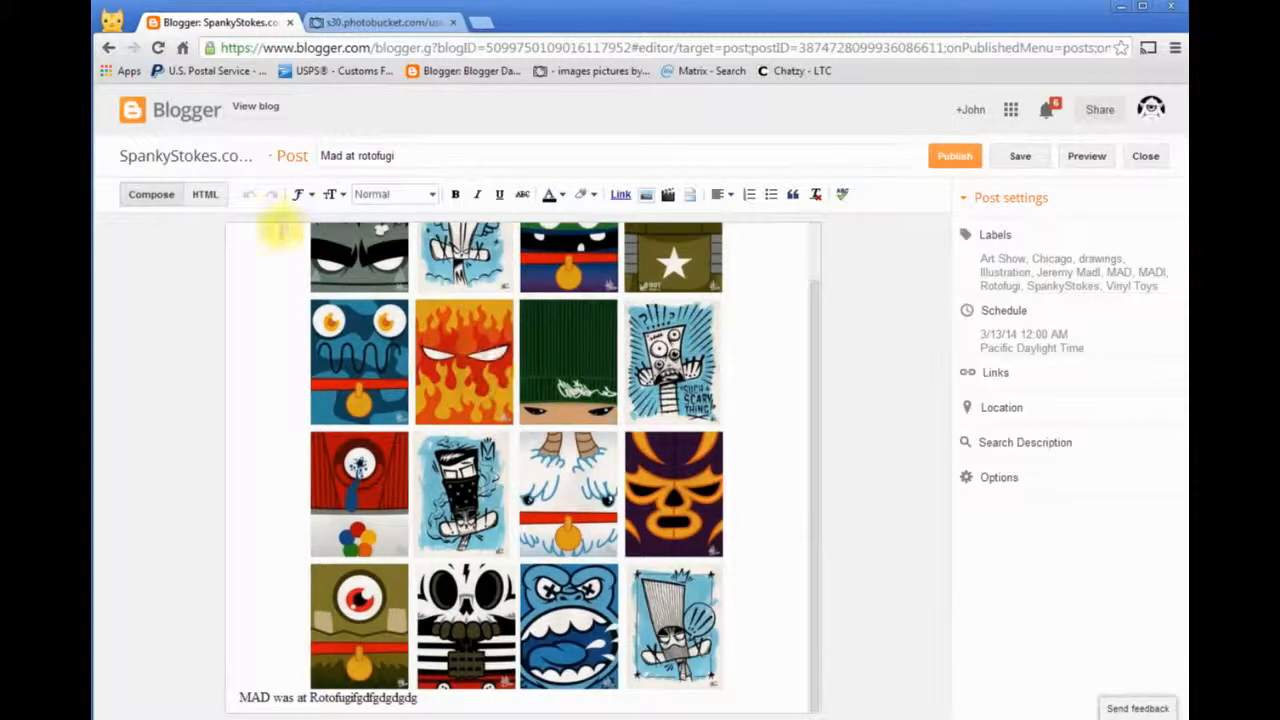
# - Show the post's HTML, then switch to Photobucket and copy the direct link of the pink paulkaiju-mockbat image
pyautogui.click(206, 194)
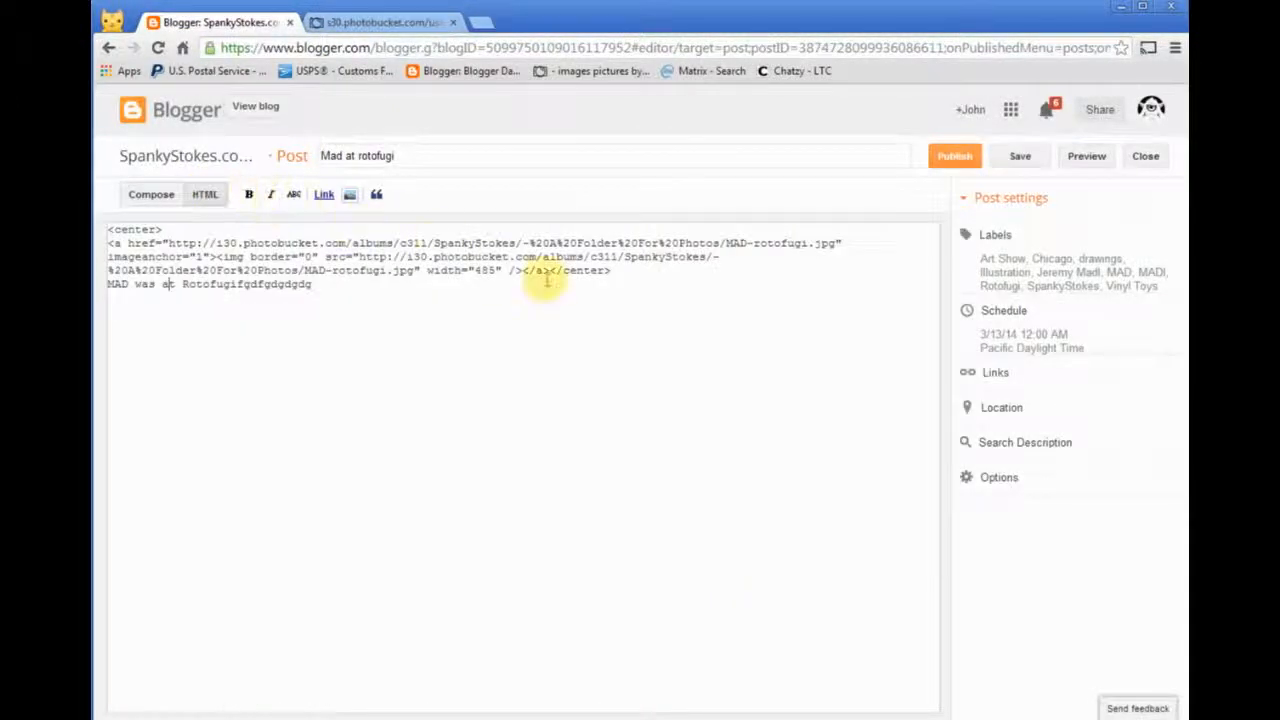
pyautogui.click(380, 22)
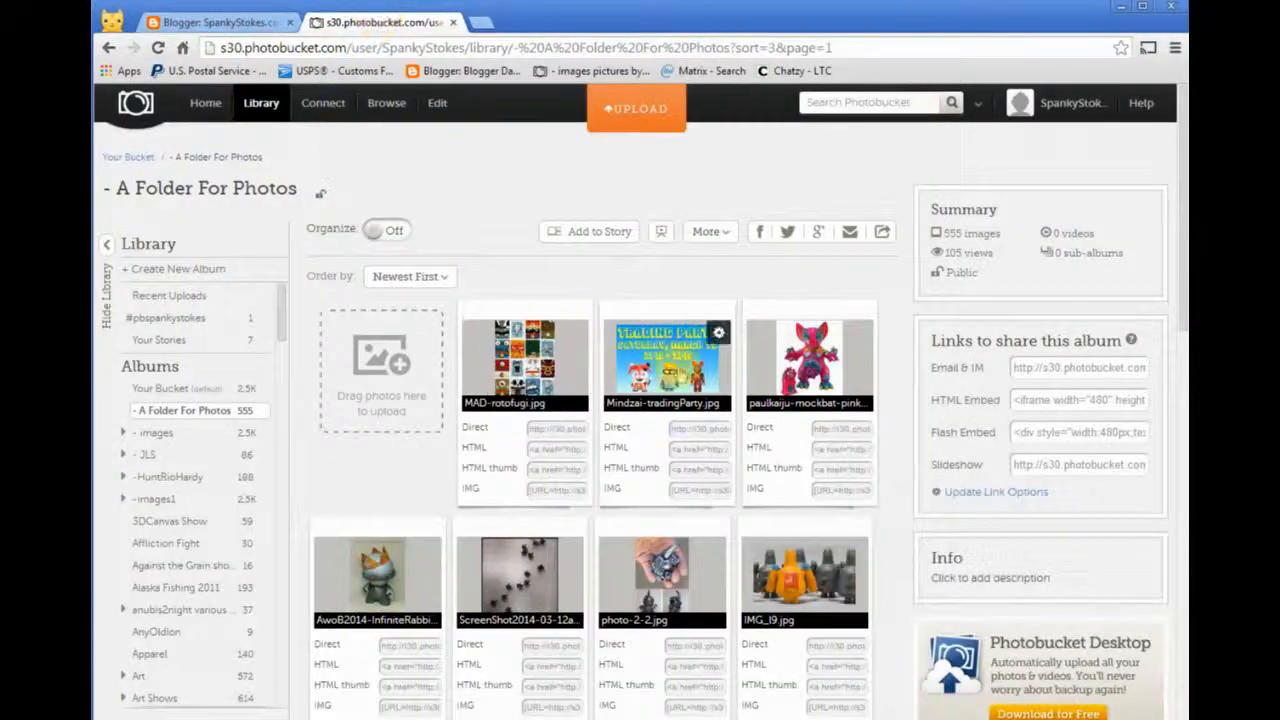
pyautogui.click(850, 430)
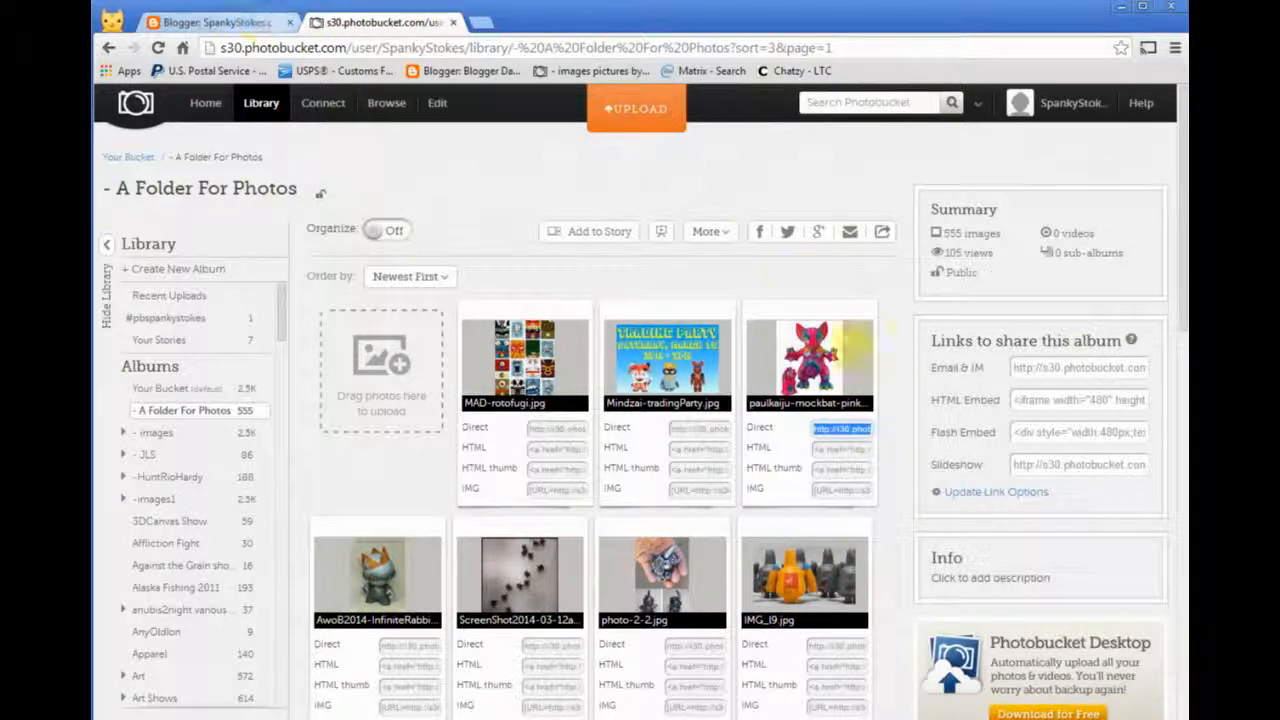
# - Switch back to Blogger and insert four line breaks between the image's closing </a> tag and </center> in the HTML
pyautogui.click(220, 22)
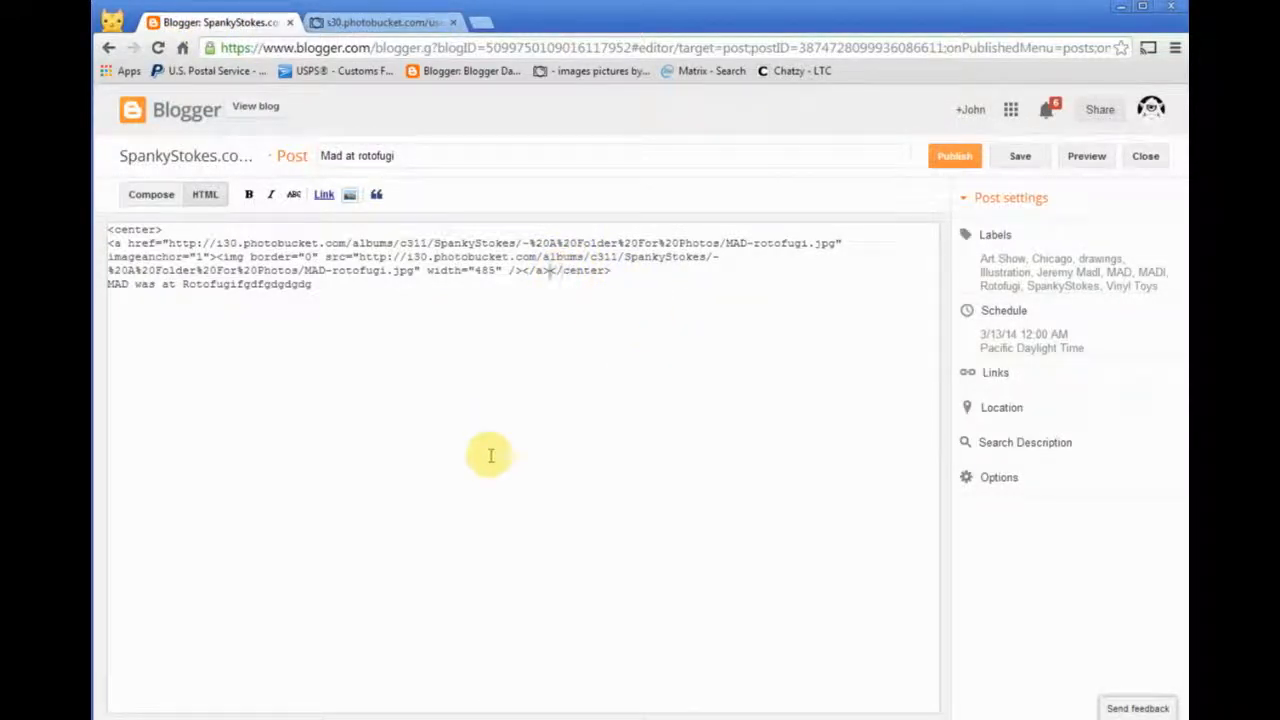
pyautogui.press('Return')
pyautogui.press('Return')
pyautogui.press('Return')
pyautogui.press('Return')
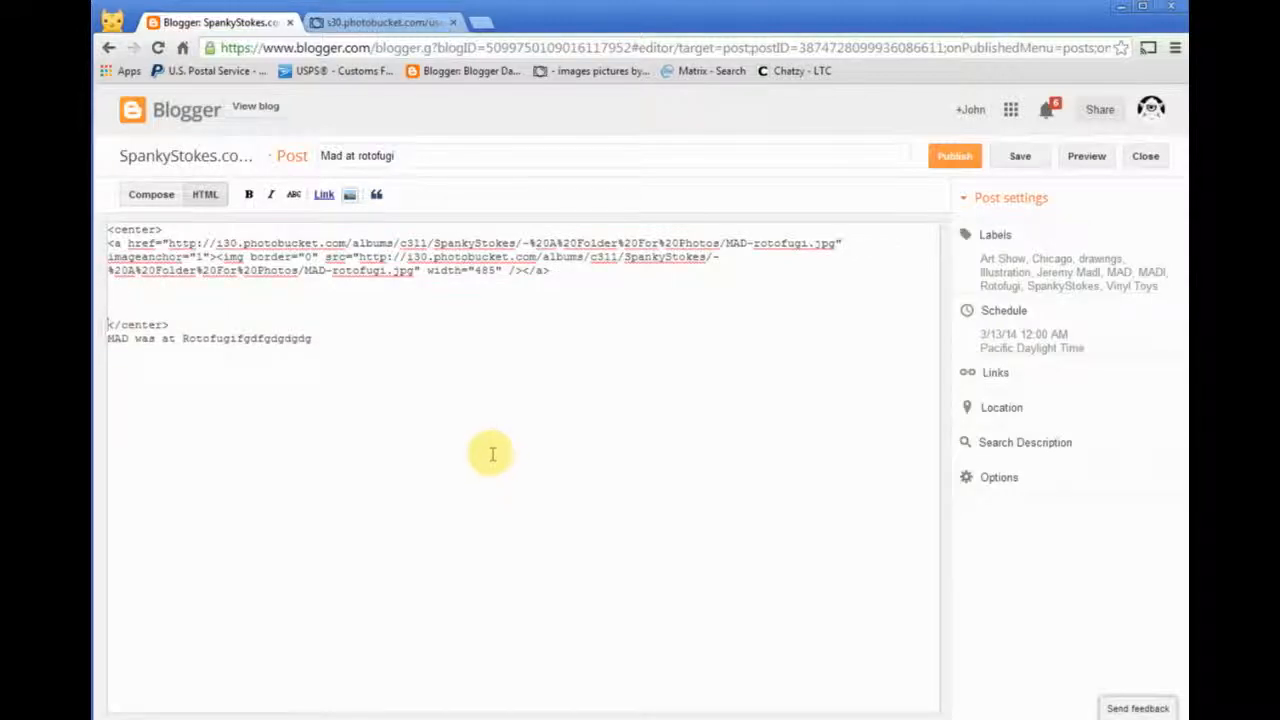
pyautogui.press('Return')
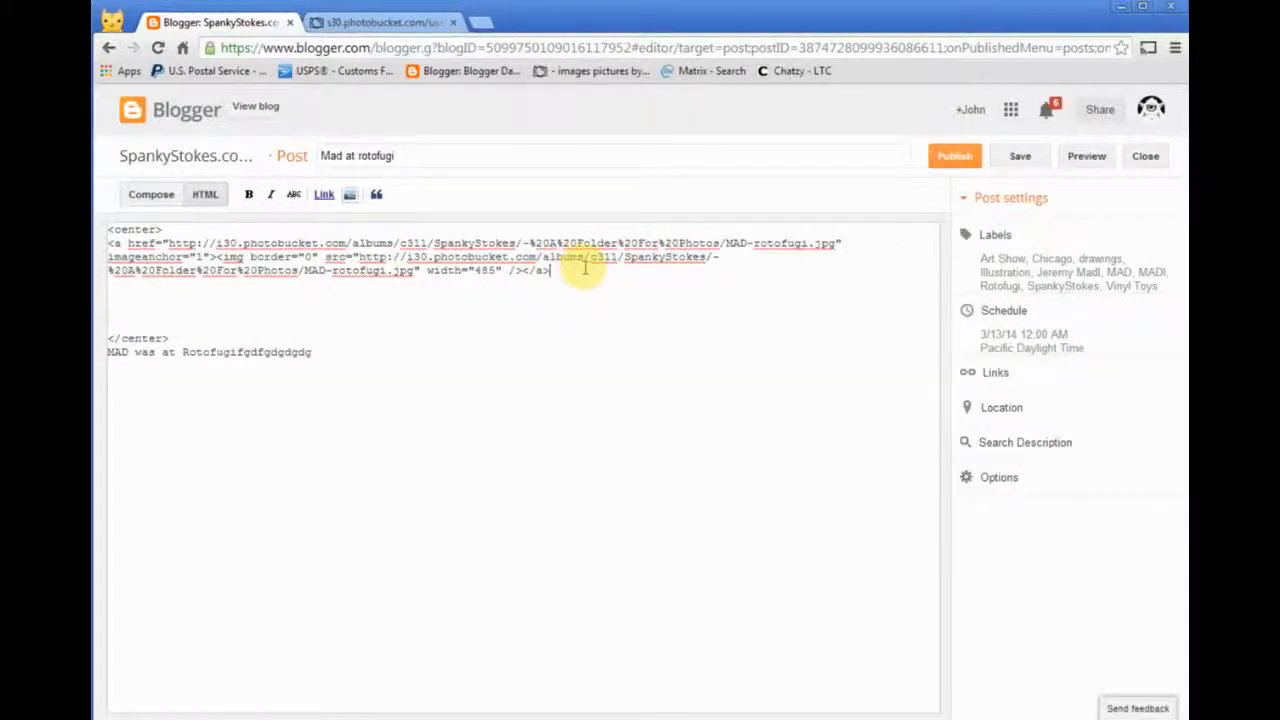
# - Insert the mockbat image from its copied URL after the first image's </a> tag and set its width to 237
pyautogui.click(349, 194)
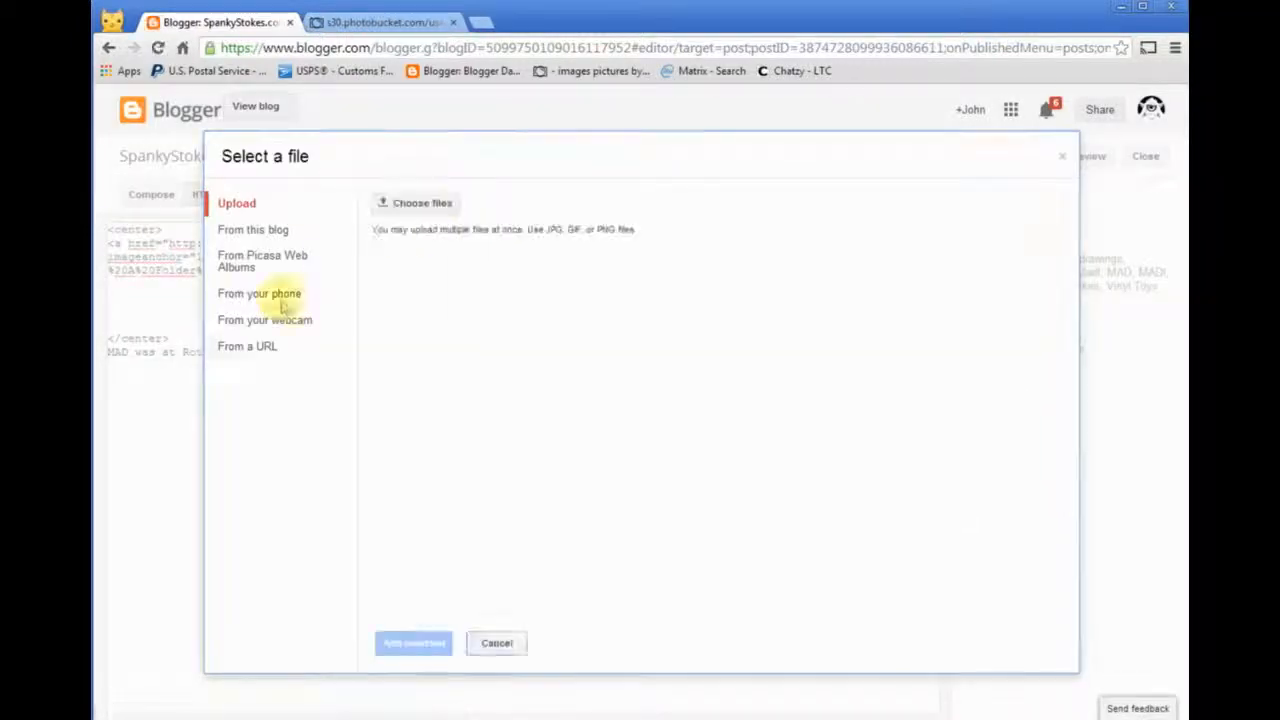
pyautogui.click(272, 347)
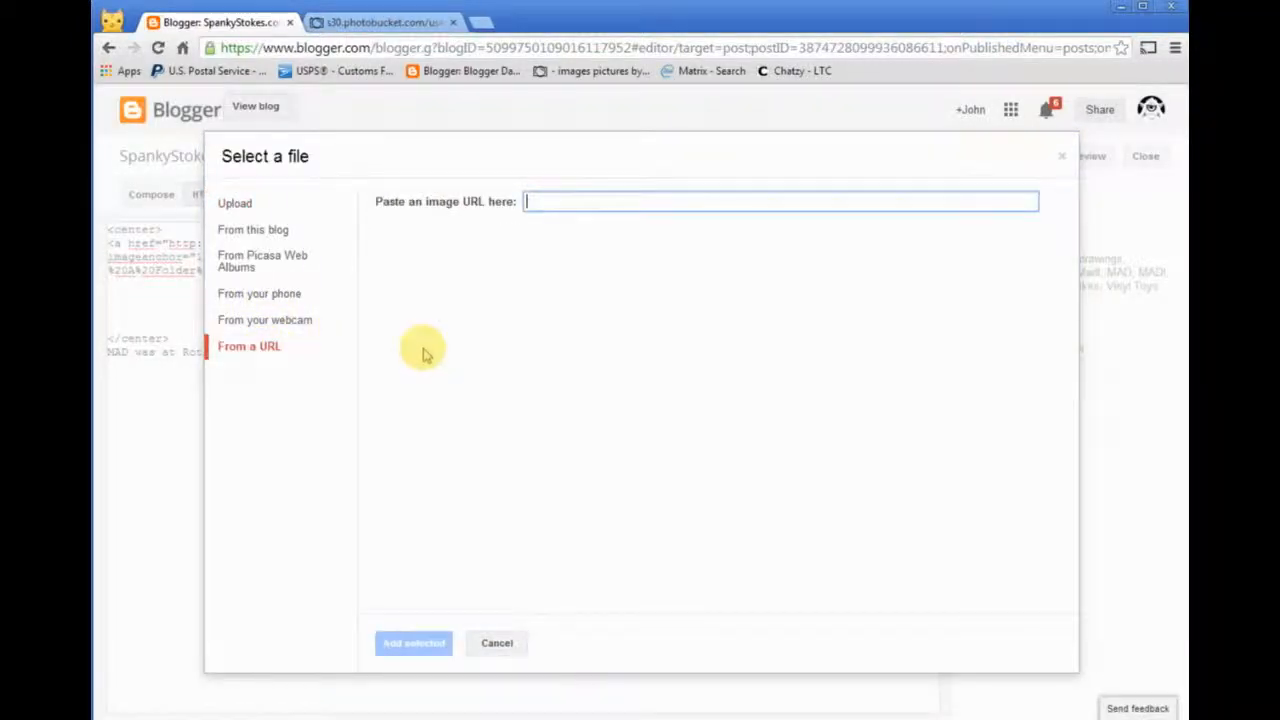
pyautogui.hotkey('ctrl', 'v')
pyautogui.click(413, 645)
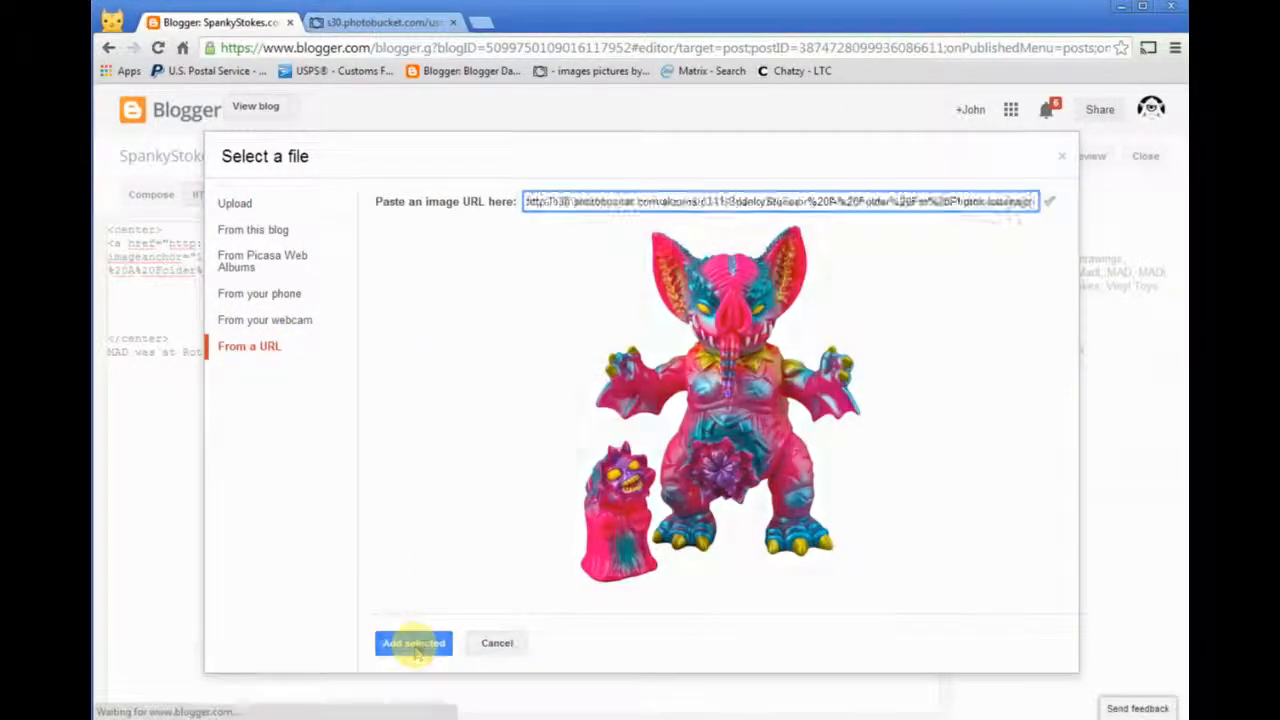
pyautogui.click(463, 474)
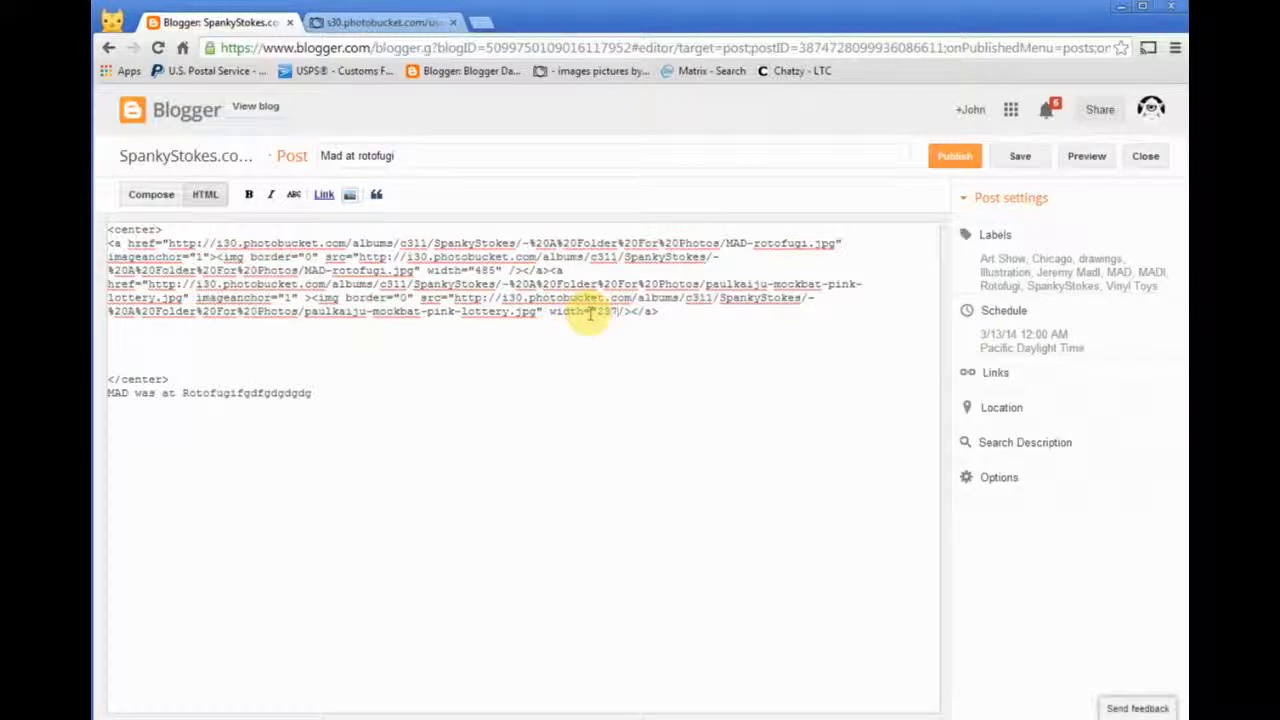
pyautogui.click(700, 312)
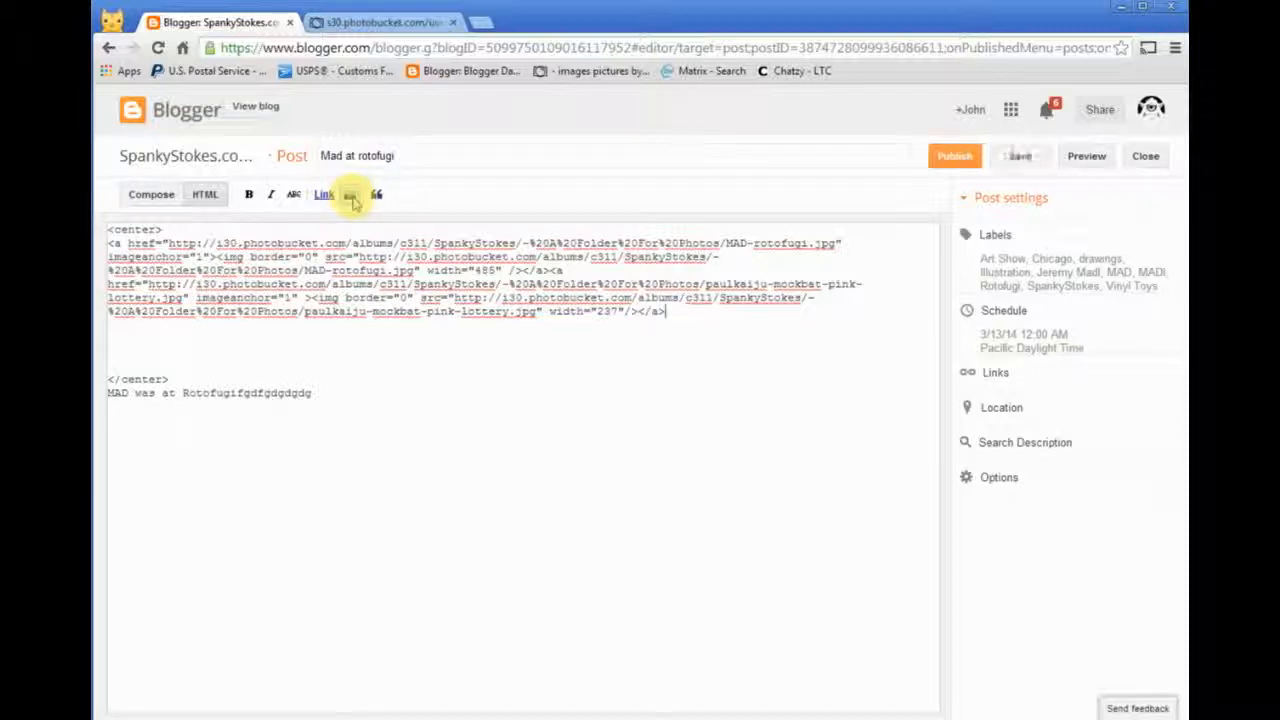
# - Insert the same mockbat image from its URL a second time after the first copy, also with a width of 237
pyautogui.doubleClick(685, 309)
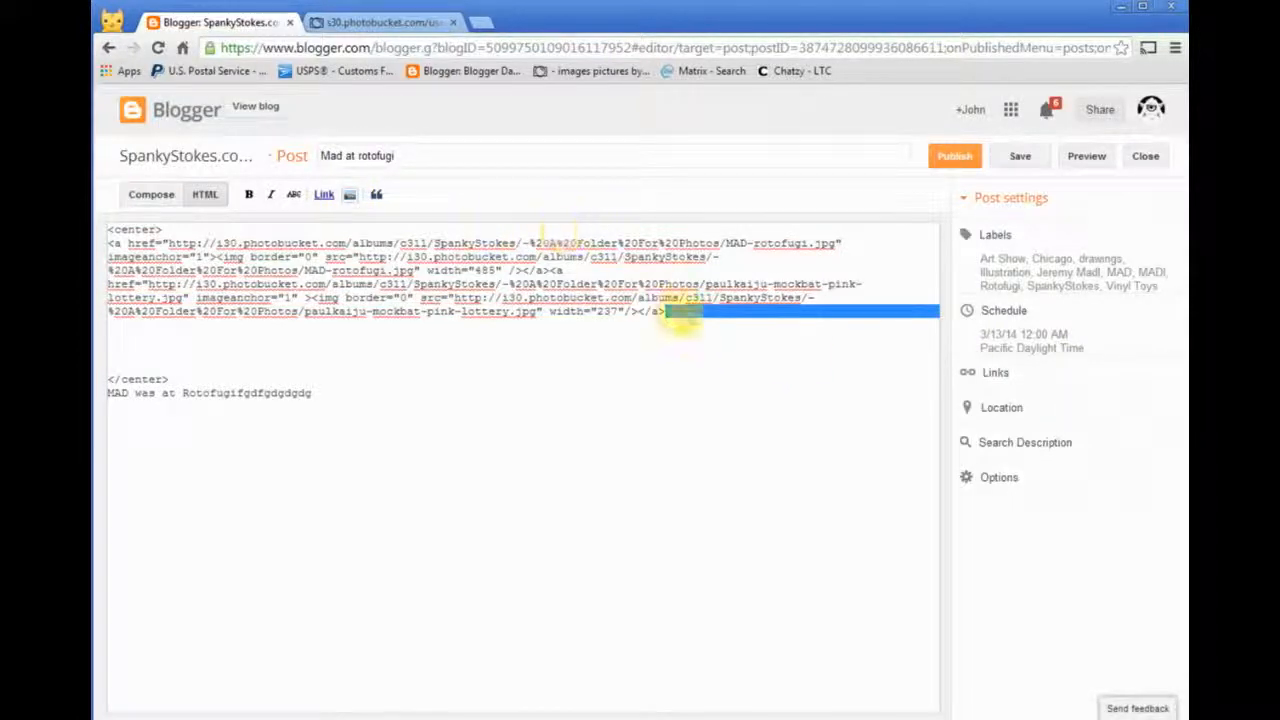
pyautogui.click(677, 313)
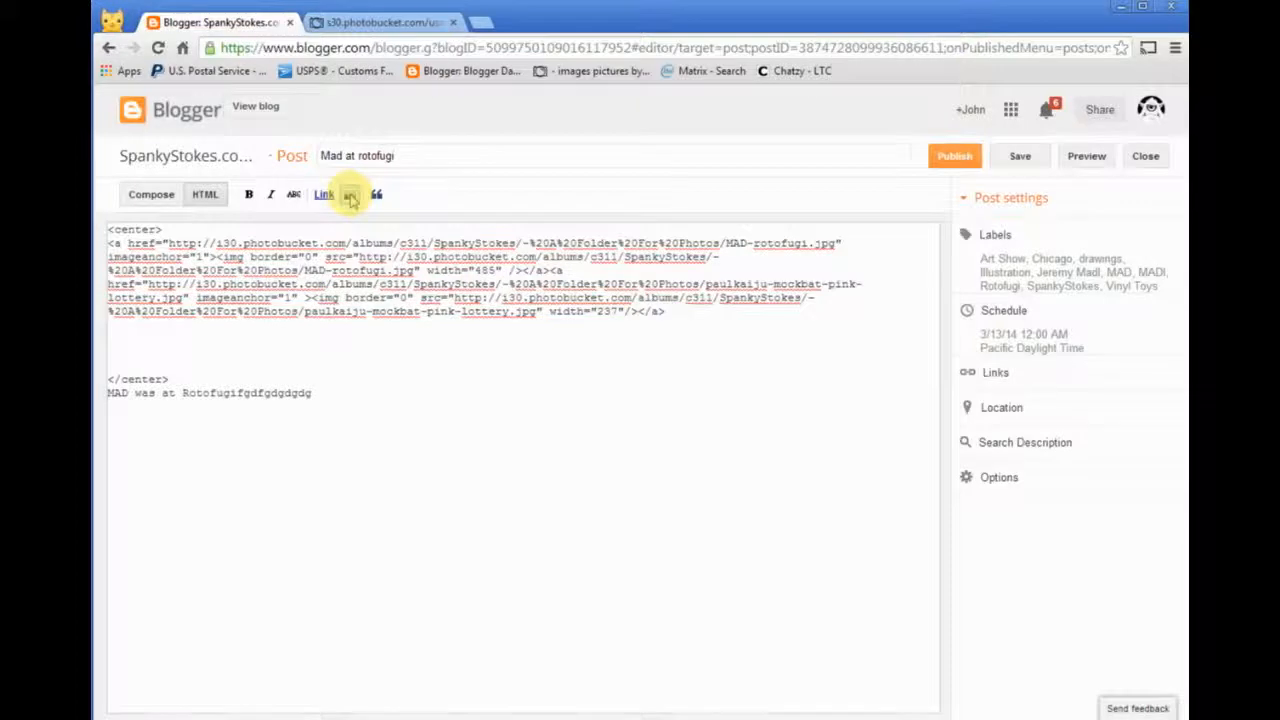
pyautogui.click(350, 198)
pyautogui.click(263, 345)
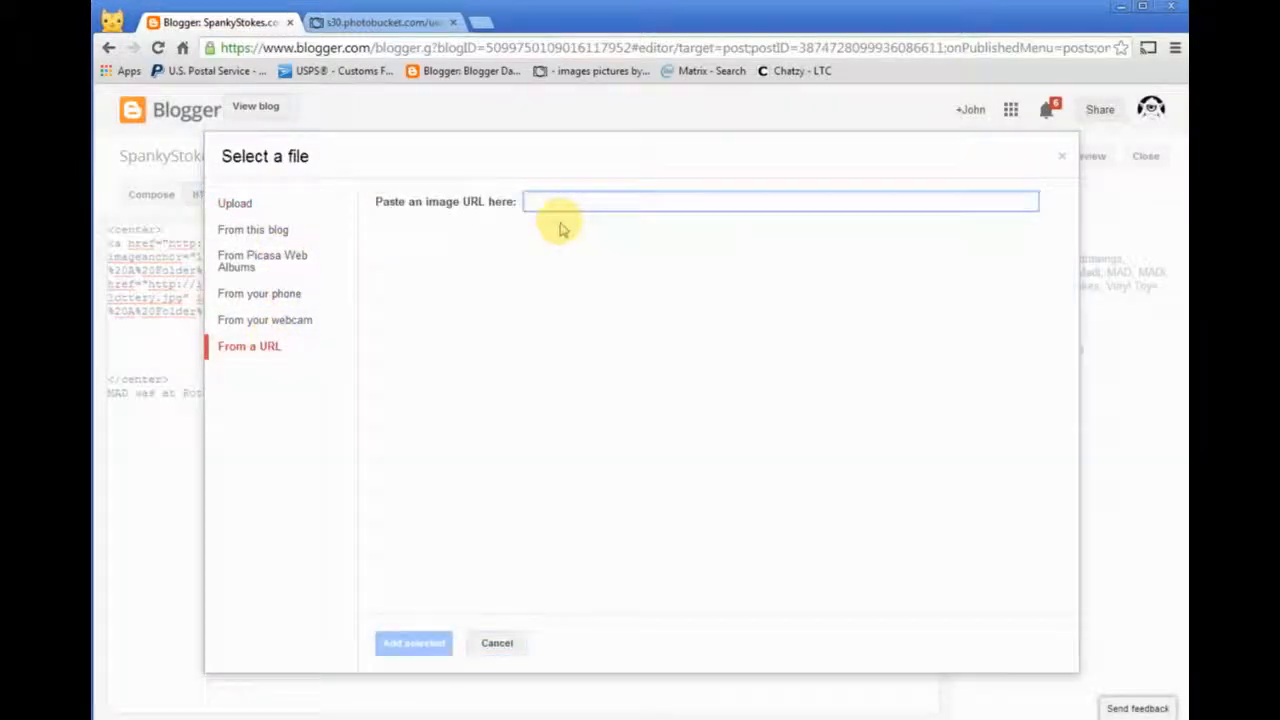
pyautogui.hotkey('ctrl', 'v')
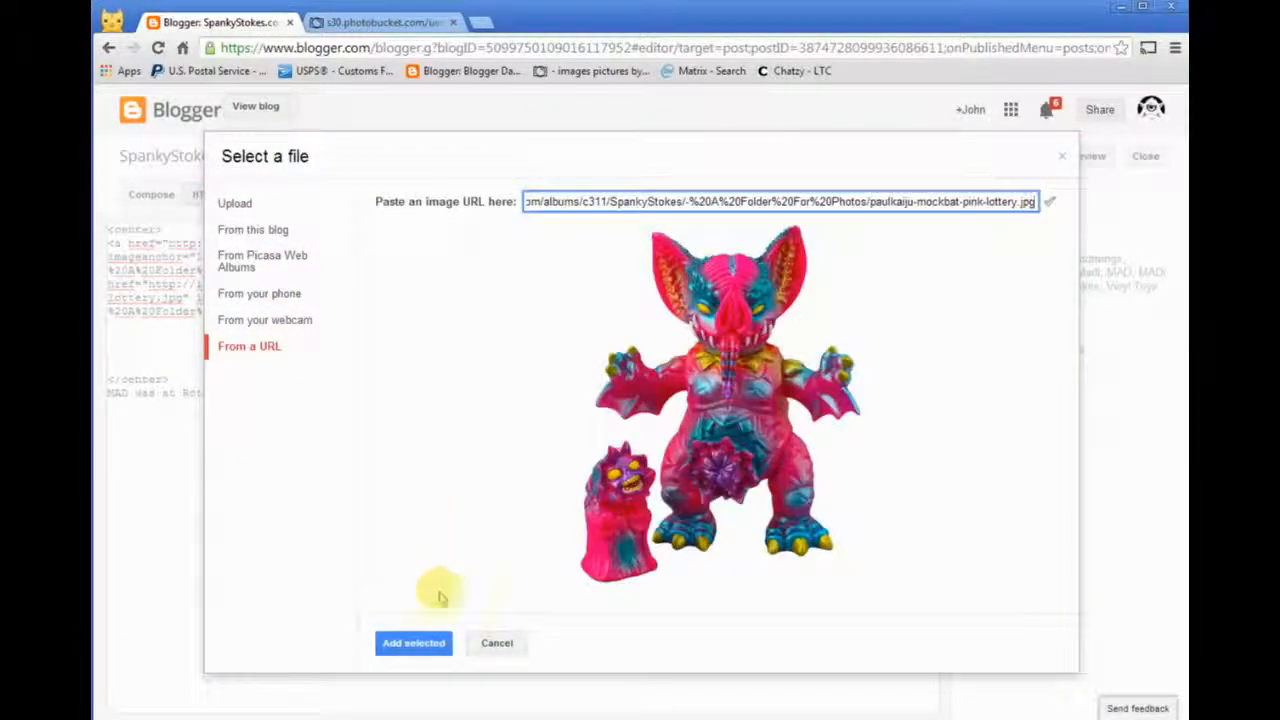
pyautogui.click(414, 643)
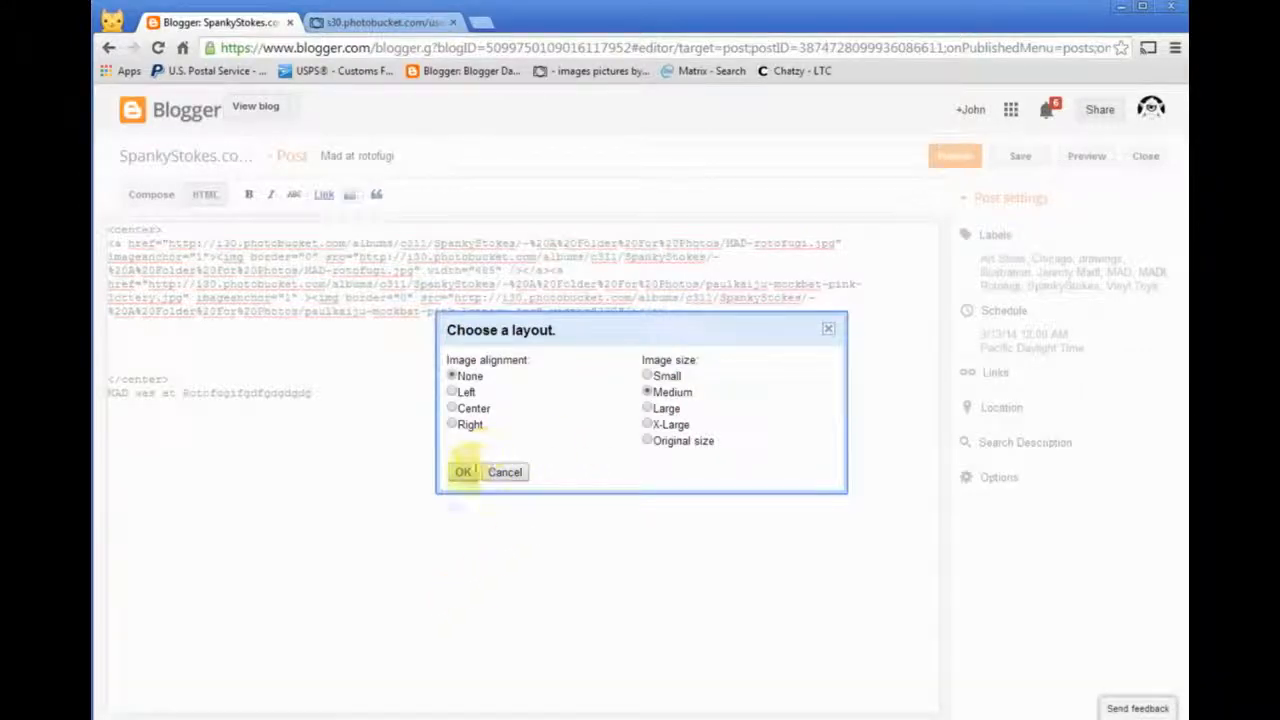
pyautogui.click(463, 472)
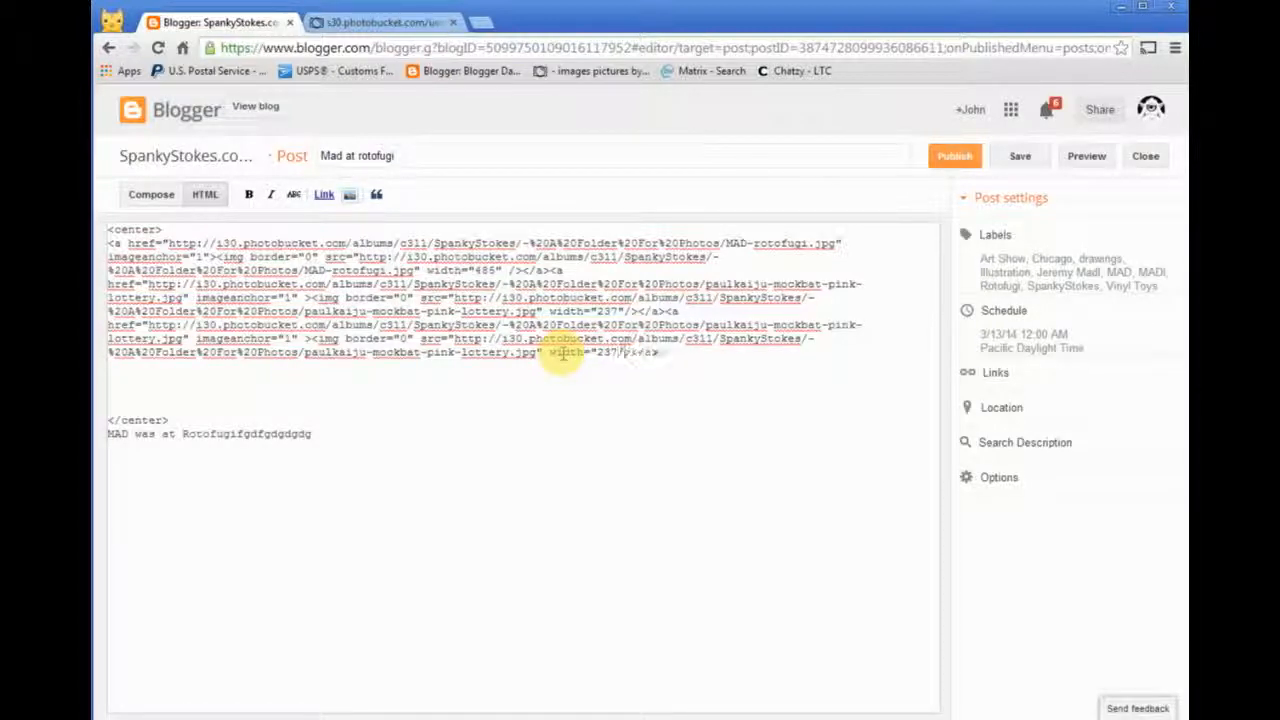
# - Remove the blank lines before the </center> tag and check the two side-by-side images in the Compose view
pyautogui.press('Delete')
pyautogui.press('Delete')
pyautogui.press('Delete')
pyautogui.press('Delete')
pyautogui.press('Delete')
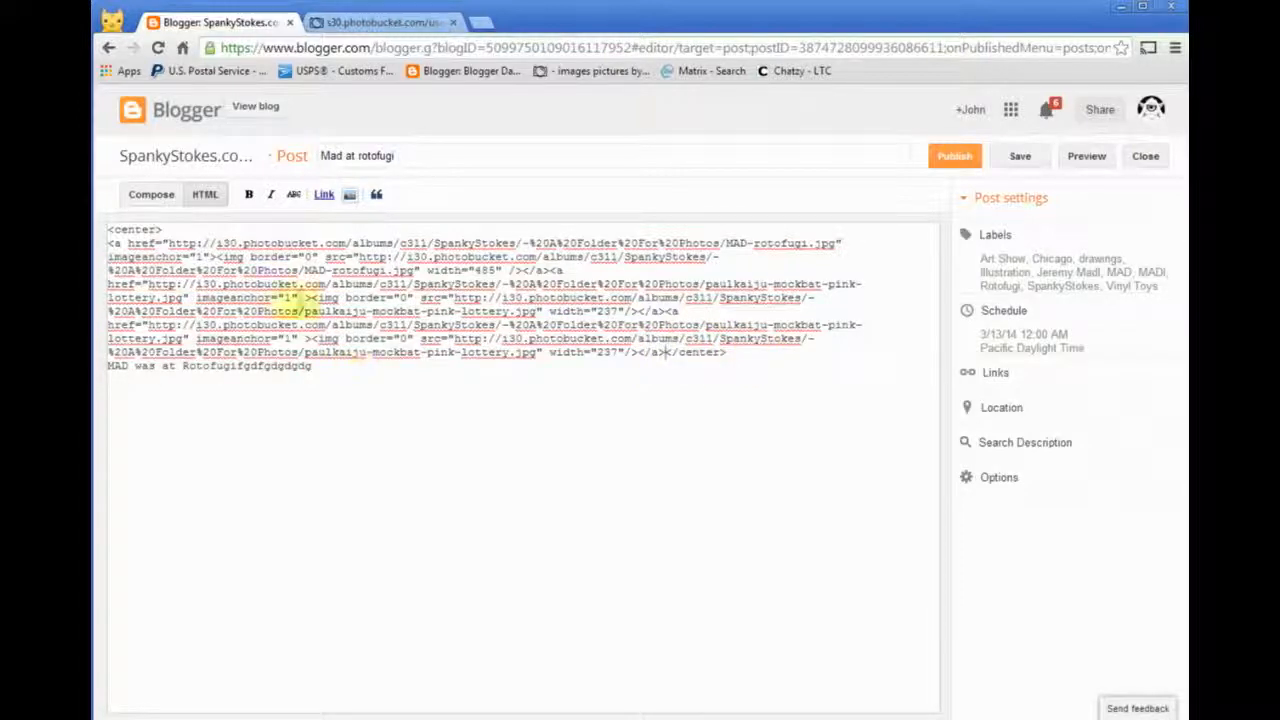
pyautogui.click(151, 194)
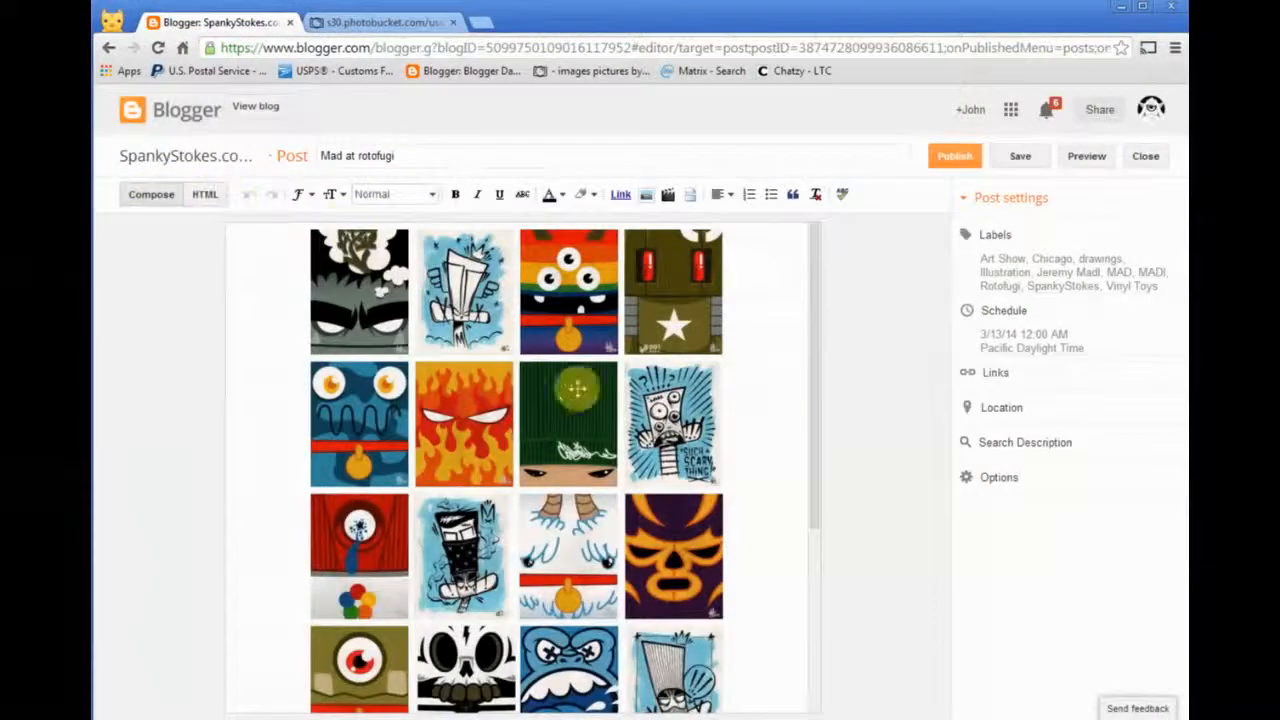
pyautogui.scroll(-3, 609, 491)
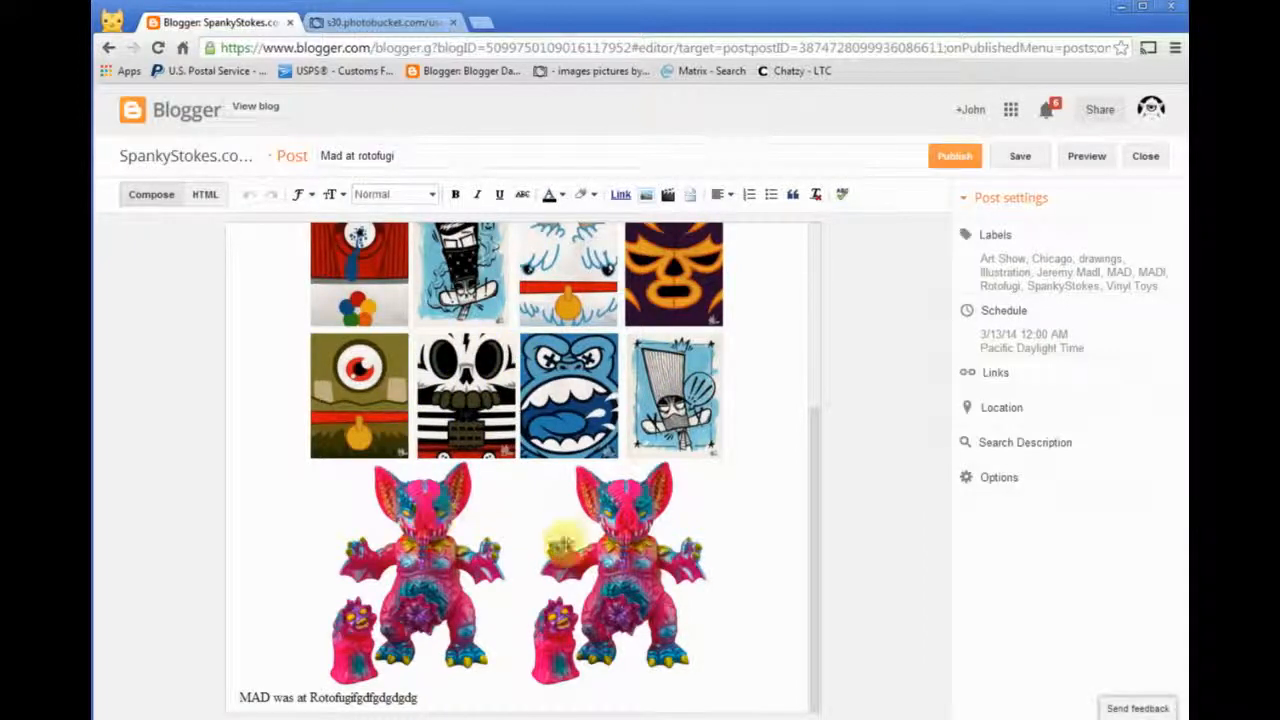
# - Preview the post, examine how its images, text and labels are laid out on the blog page, and close the preview
pyautogui.click(1084, 157)
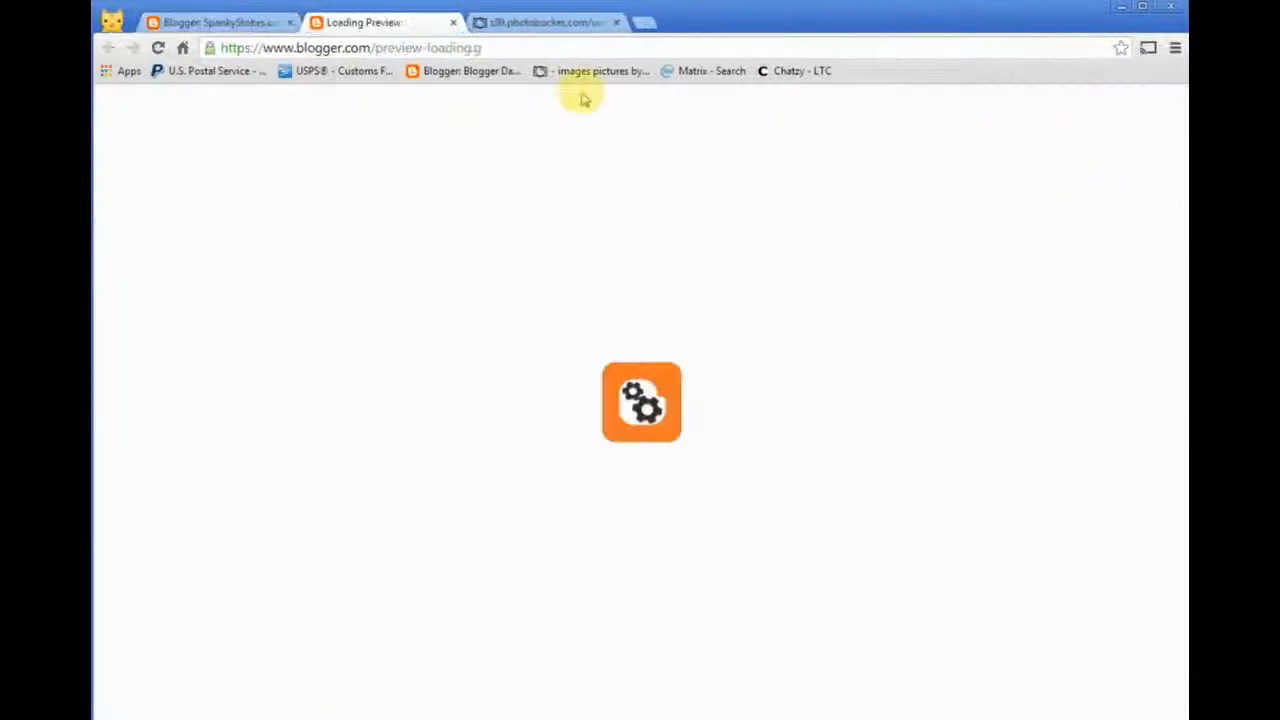
pyautogui.scroll(-7, 383, 458)
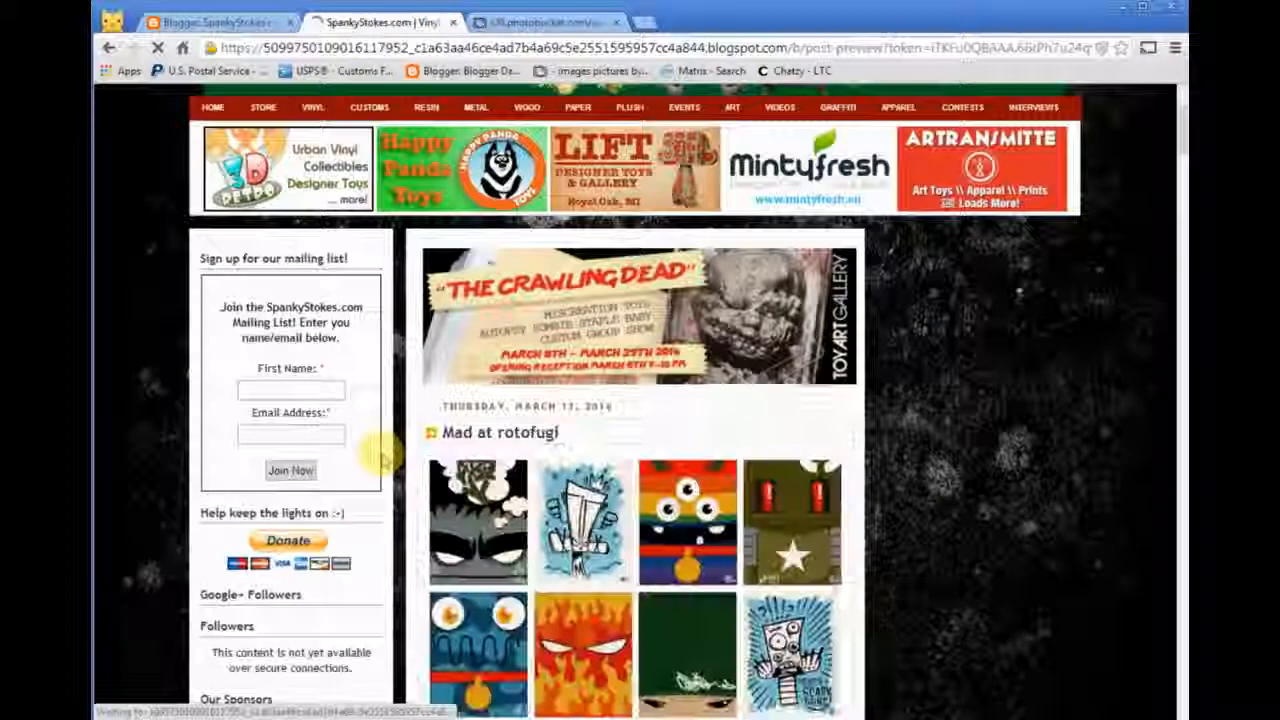
pyautogui.scroll(-4, 383, 458)
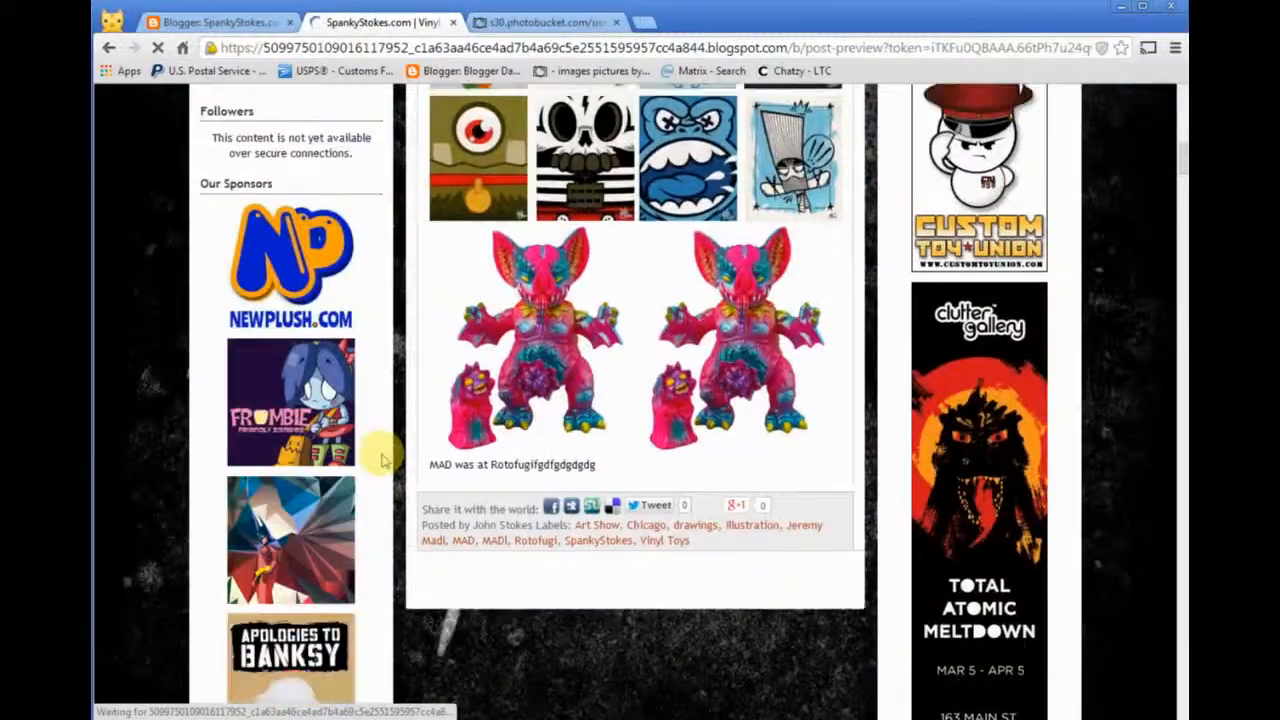
pyautogui.scroll(4, 383, 458)
pyautogui.scroll(-3, 383, 458)
pyautogui.scroll(-1, 383, 458)
pyautogui.scroll(4, 383, 458)
pyautogui.scroll(-5, 383, 458)
pyautogui.scroll(10, 383, 458)
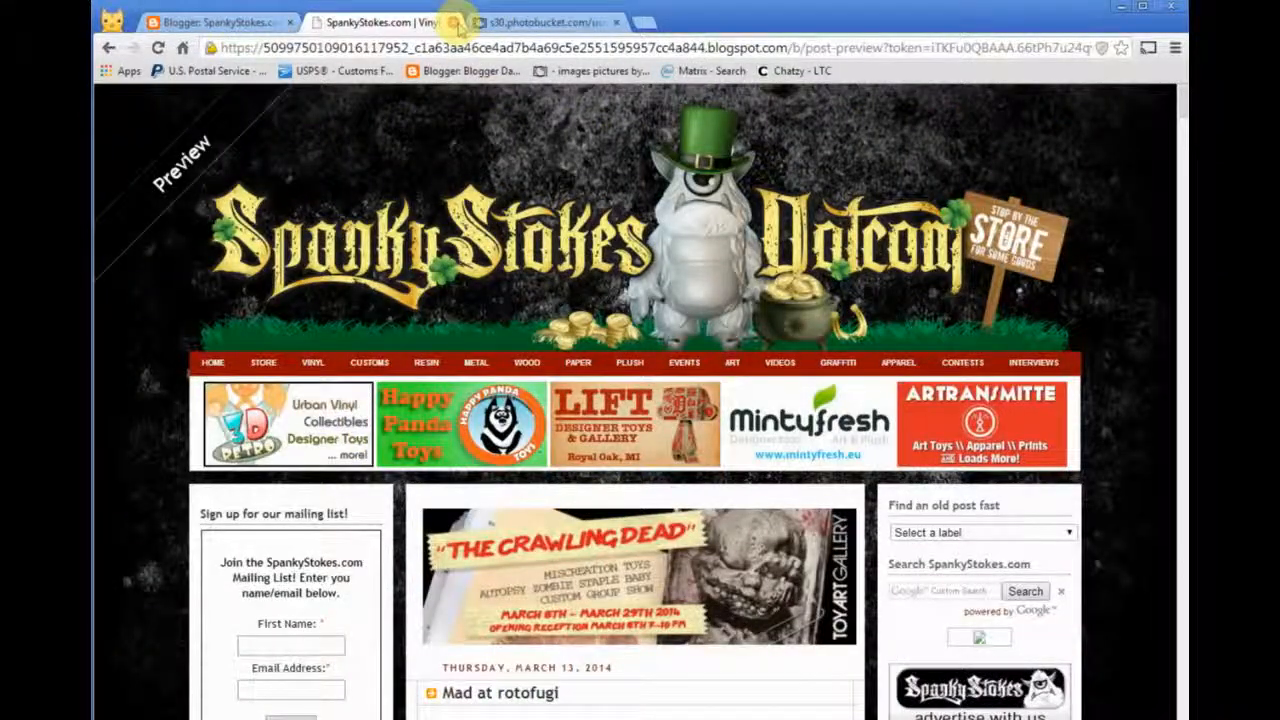
pyautogui.click(453, 22)
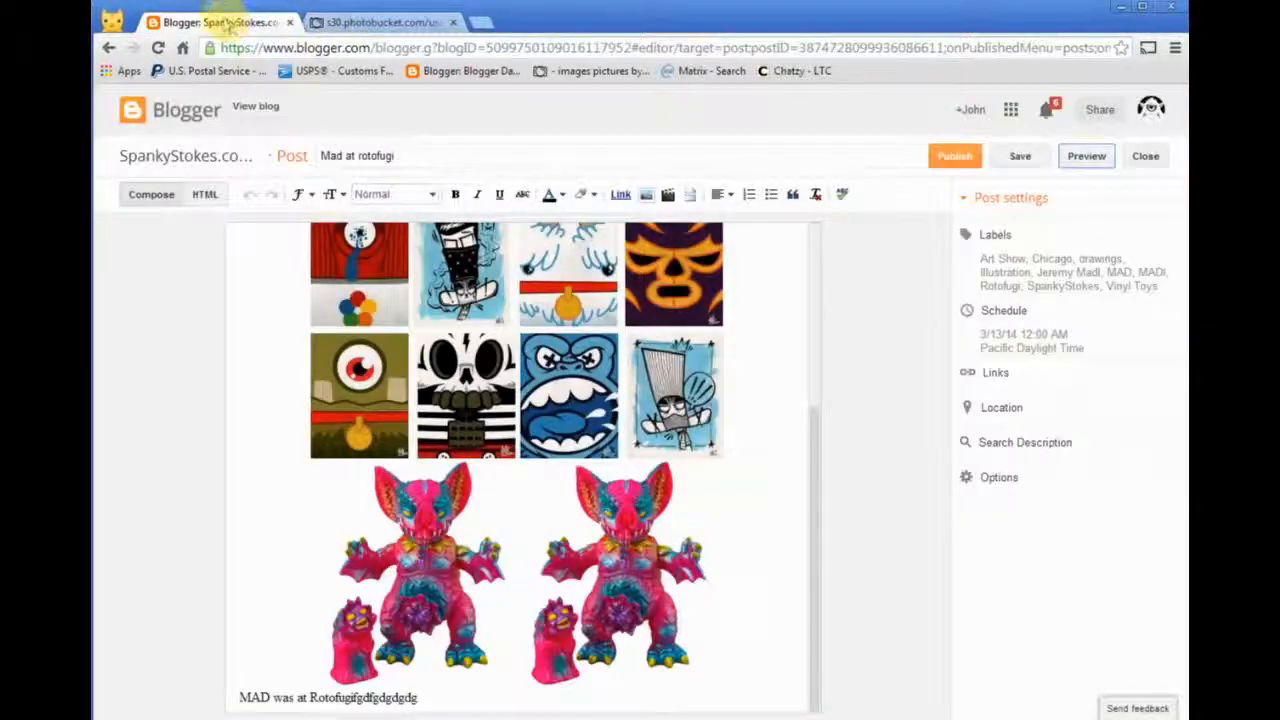
# - Open the live blog, view the first post's Art Without Borders image enlarged, and close the enlarged view
pyautogui.click(255, 106)
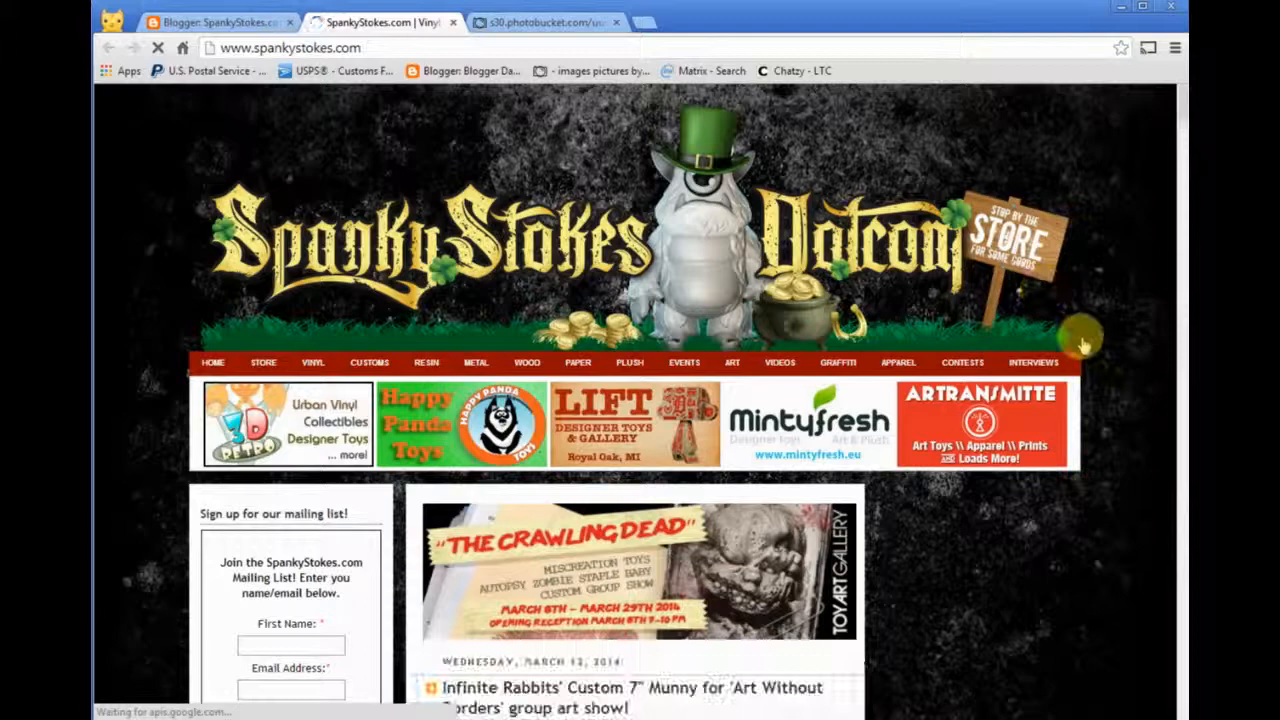
pyautogui.scroll(-3, 1120, 305)
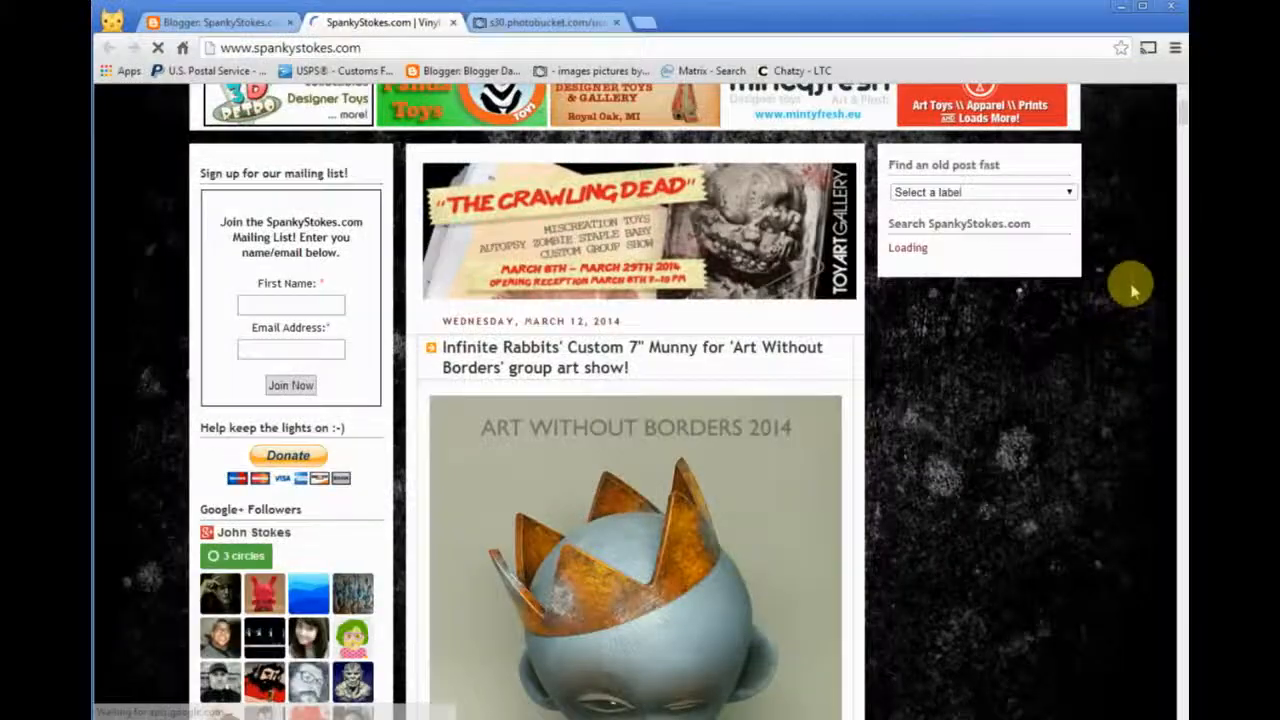
pyautogui.scroll(-3, 1131, 290)
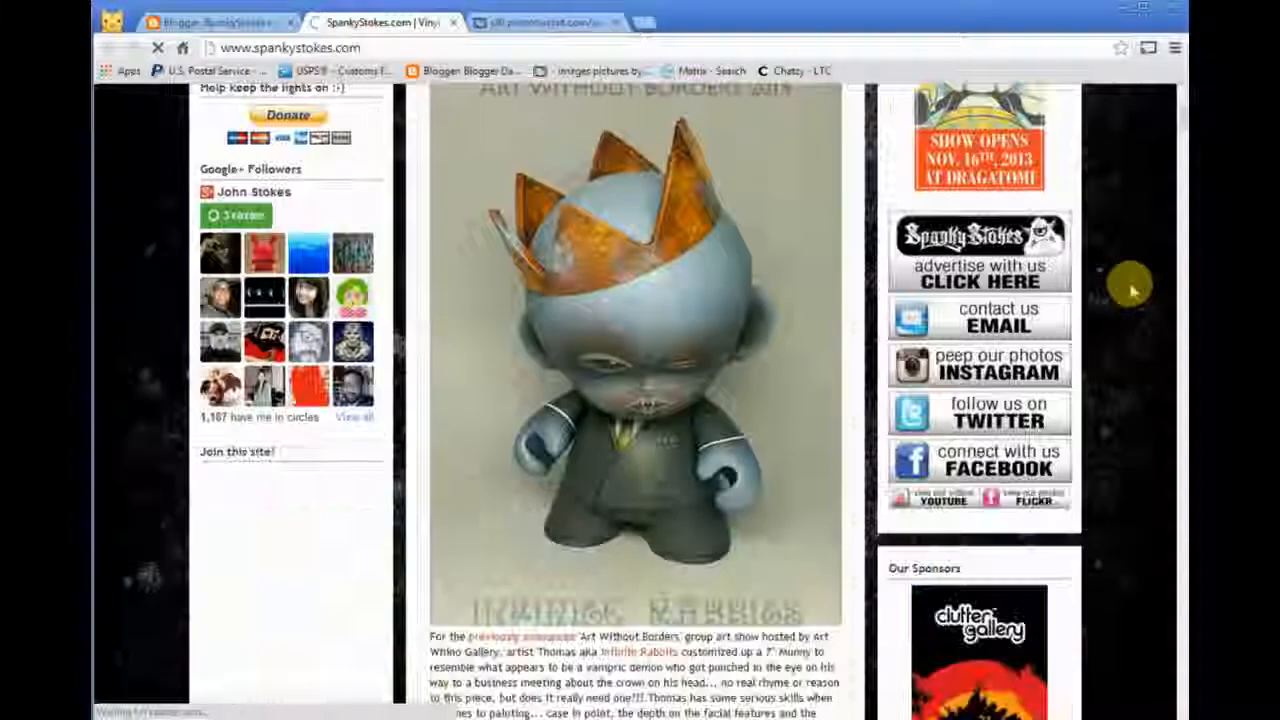
pyautogui.click(688, 330)
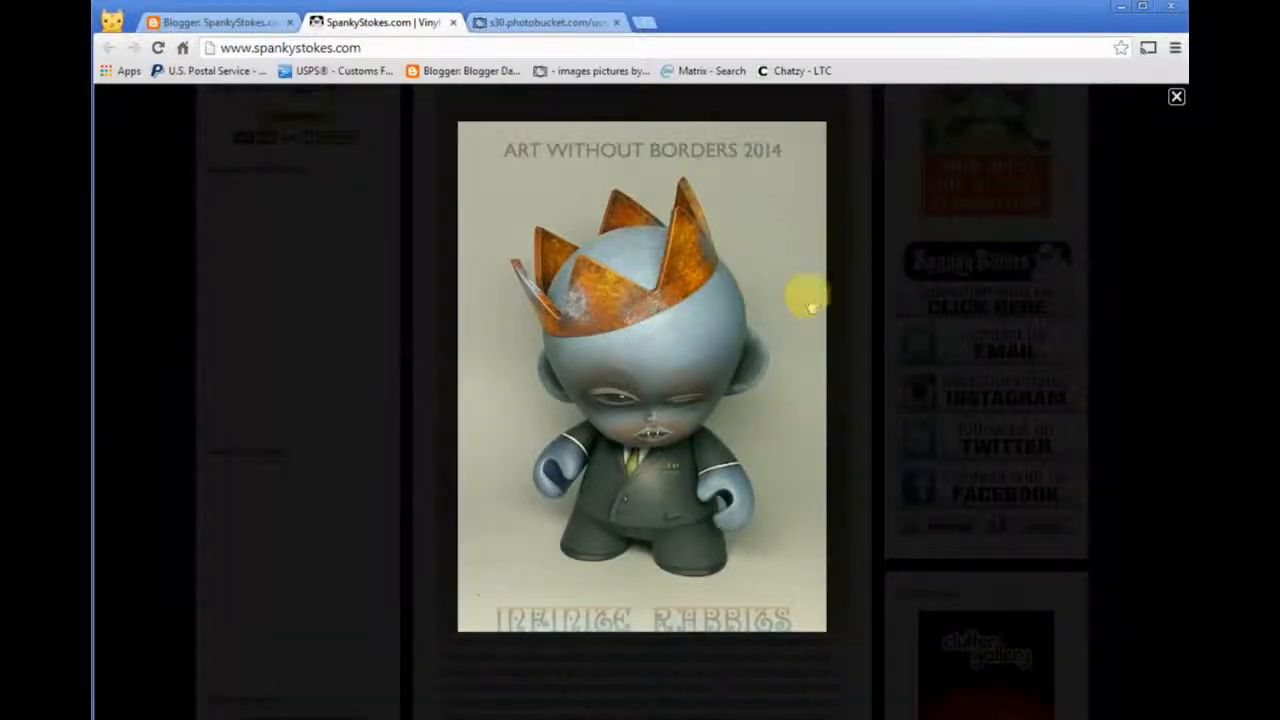
pyautogui.click(873, 352)
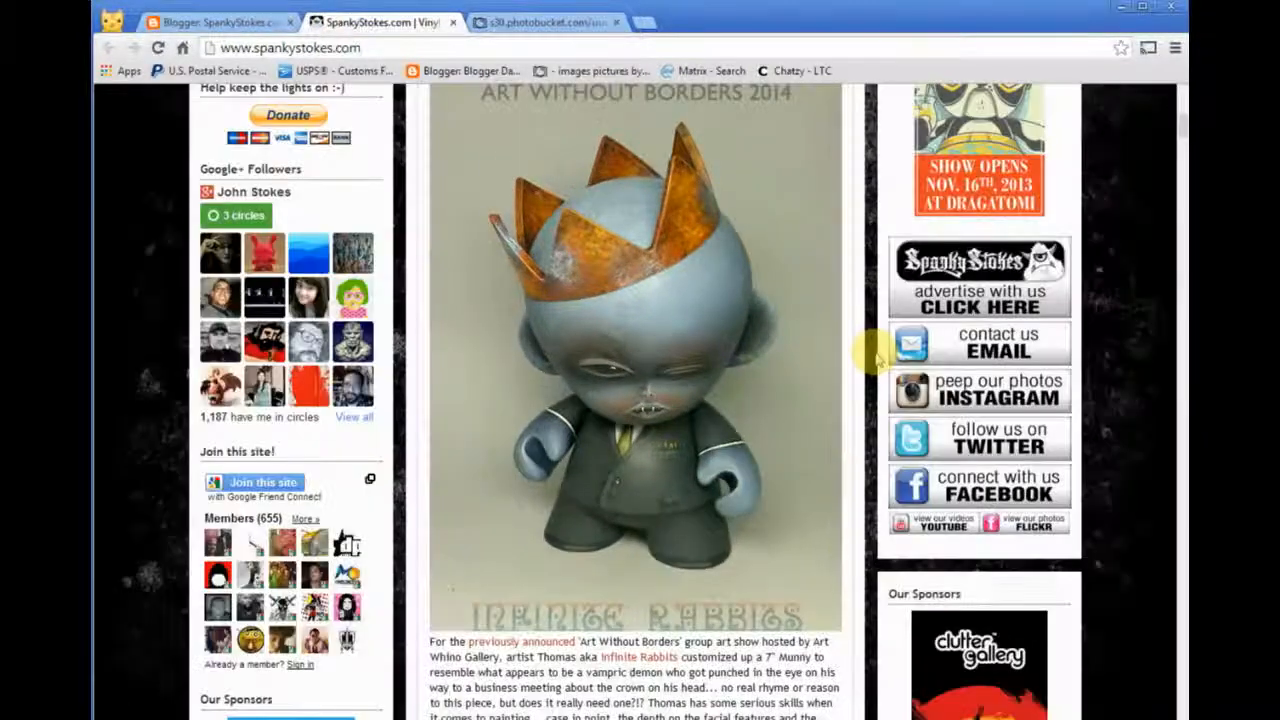
# - Find the U-23 resin robots post, browse its images in the enlarged gallery view, and close the gallery
pyautogui.scroll(-4, 872, 349)
pyautogui.scroll(-20, 873, 352)
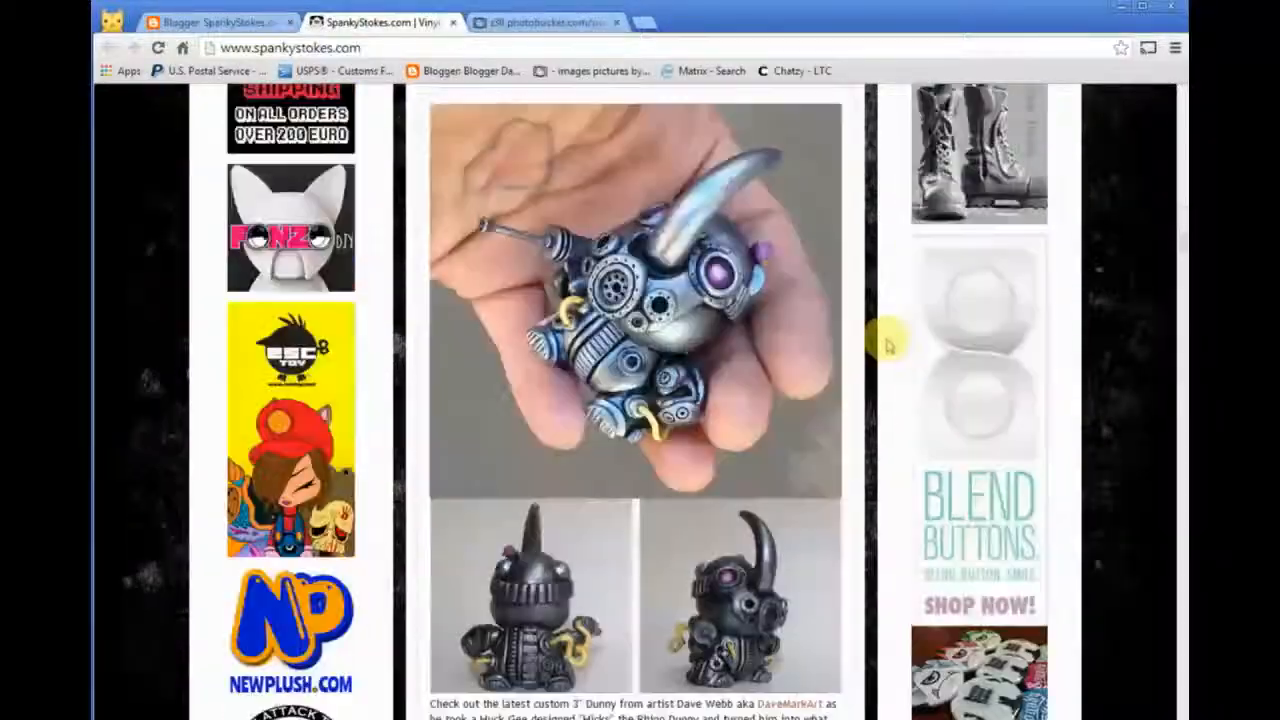
pyautogui.scroll(-10, 888, 343)
pyautogui.scroll(7, 890, 342)
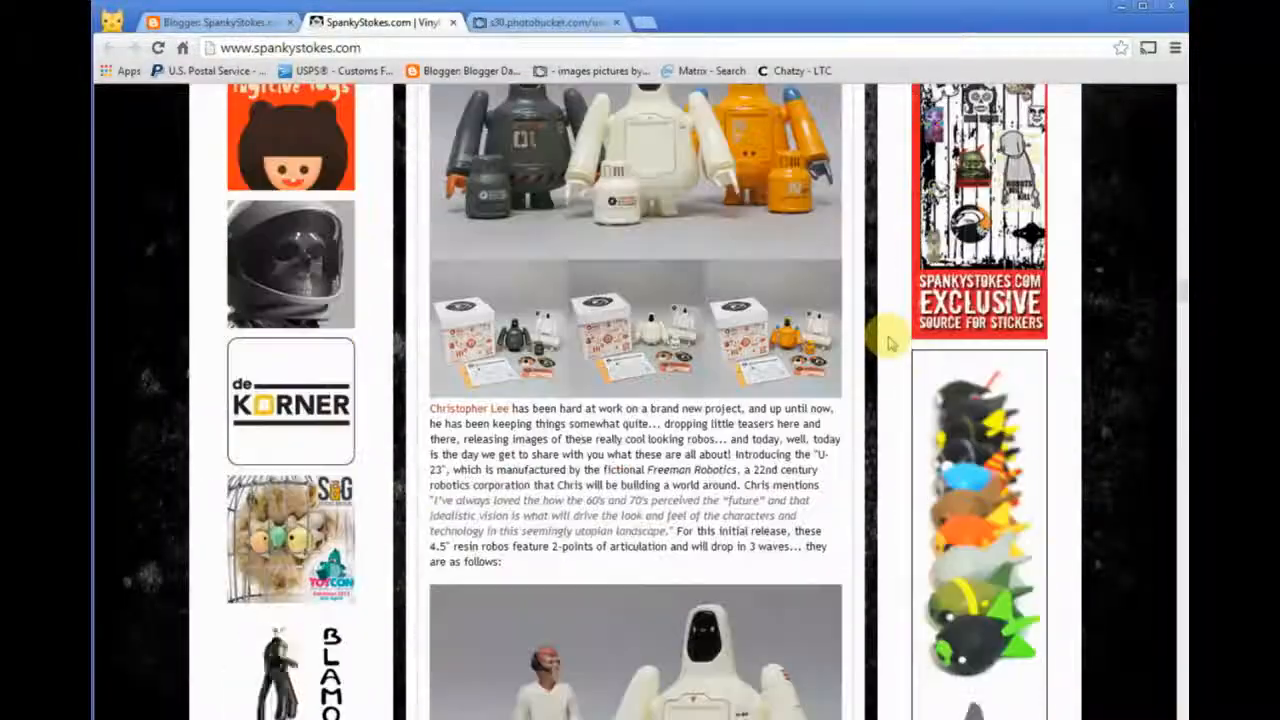
pyautogui.scroll(-5, 890, 342)
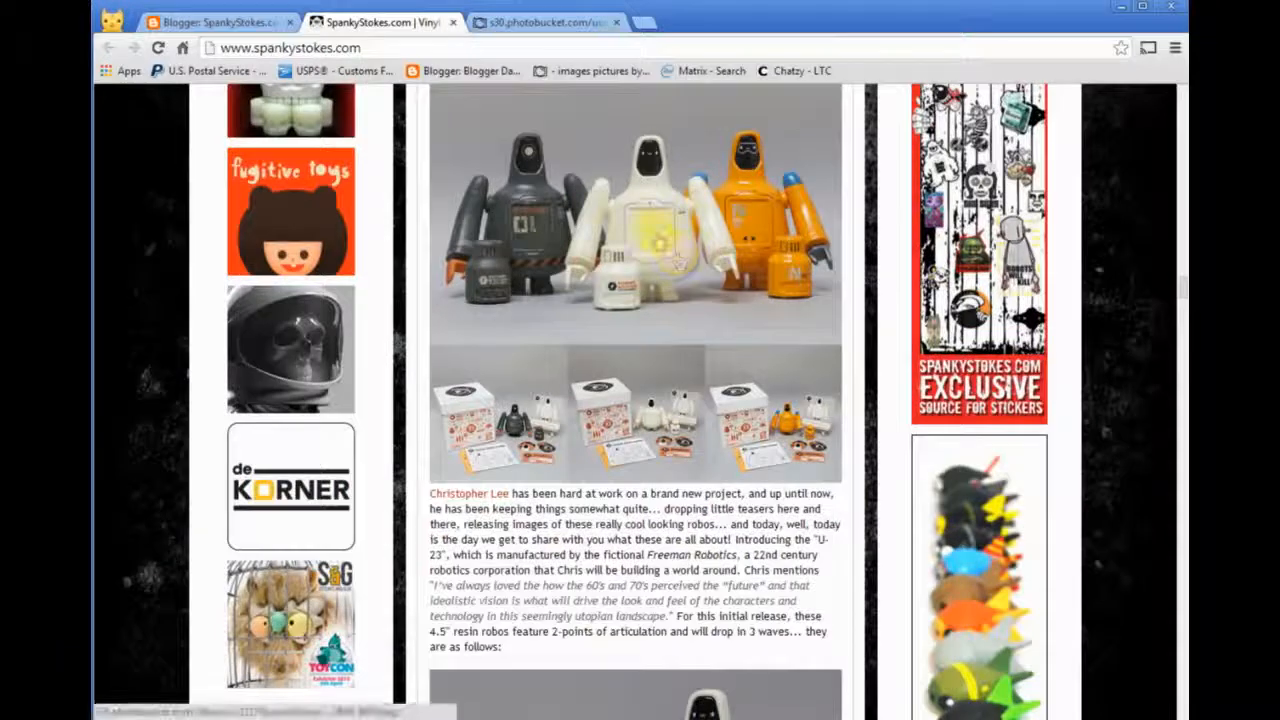
pyautogui.click(657, 237)
pyautogui.click(790, 428)
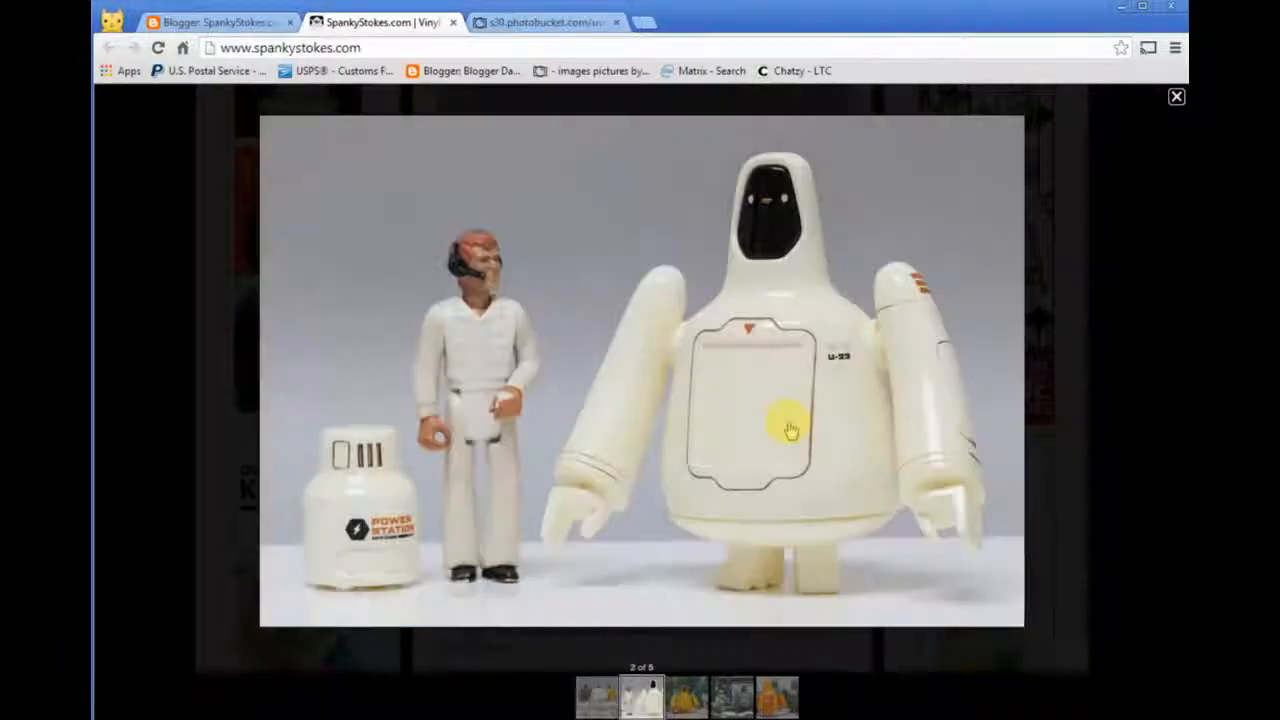
pyautogui.scroll(-3, 790, 430)
pyautogui.scroll(1, 790, 430)
pyautogui.scroll(3, 790, 428)
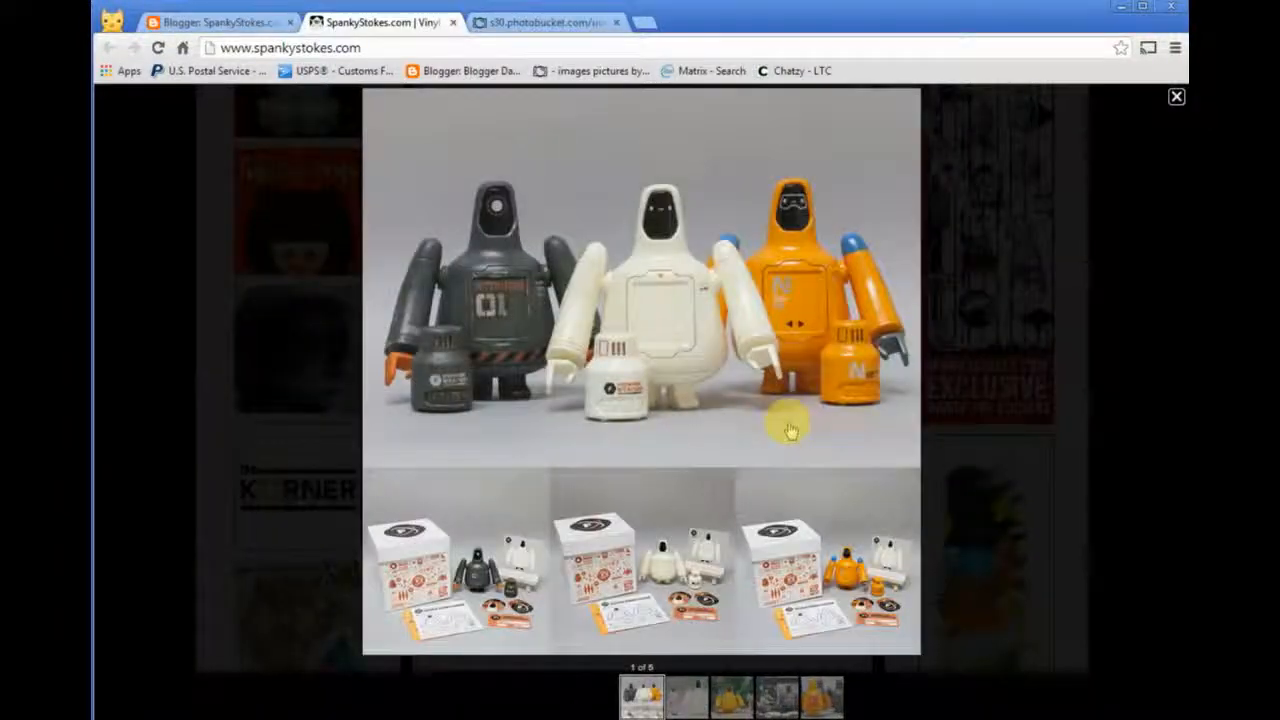
pyautogui.click(1135, 312)
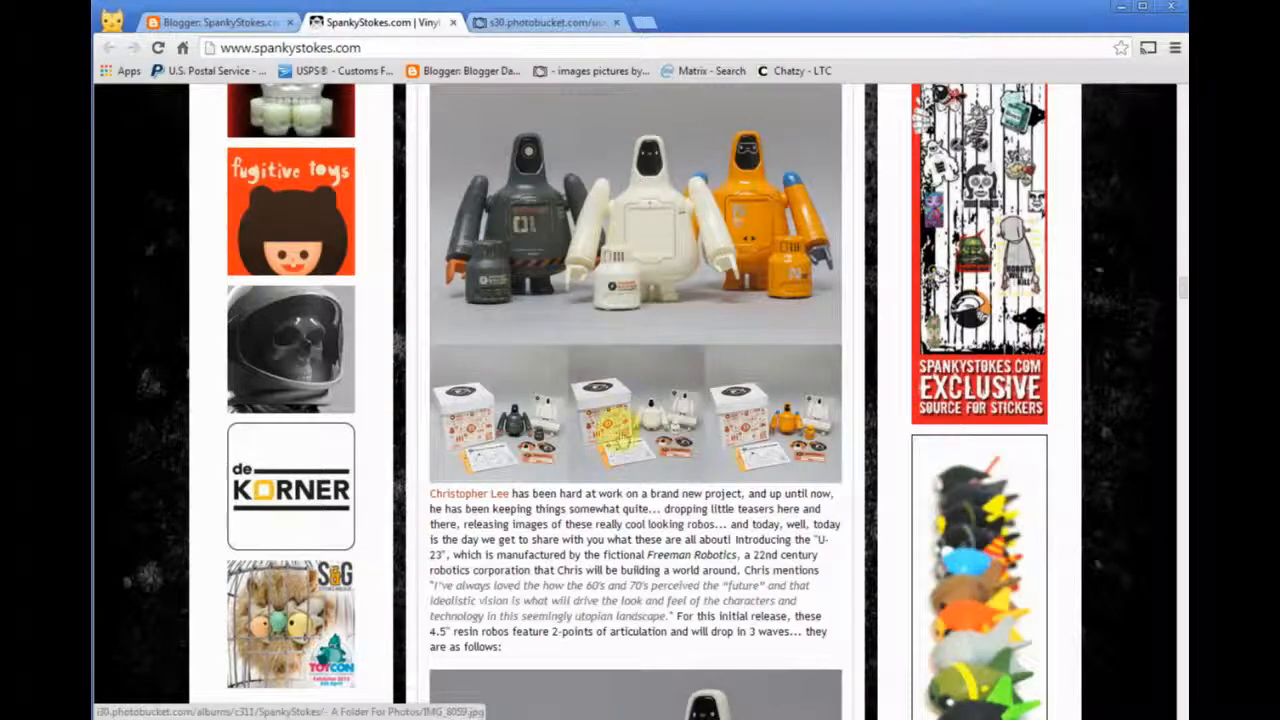
# - Look through the other published posts on the live blog to examine their image layouts
pyautogui.scroll(-4, 622, 436)
pyautogui.scroll(19, 630, 425)
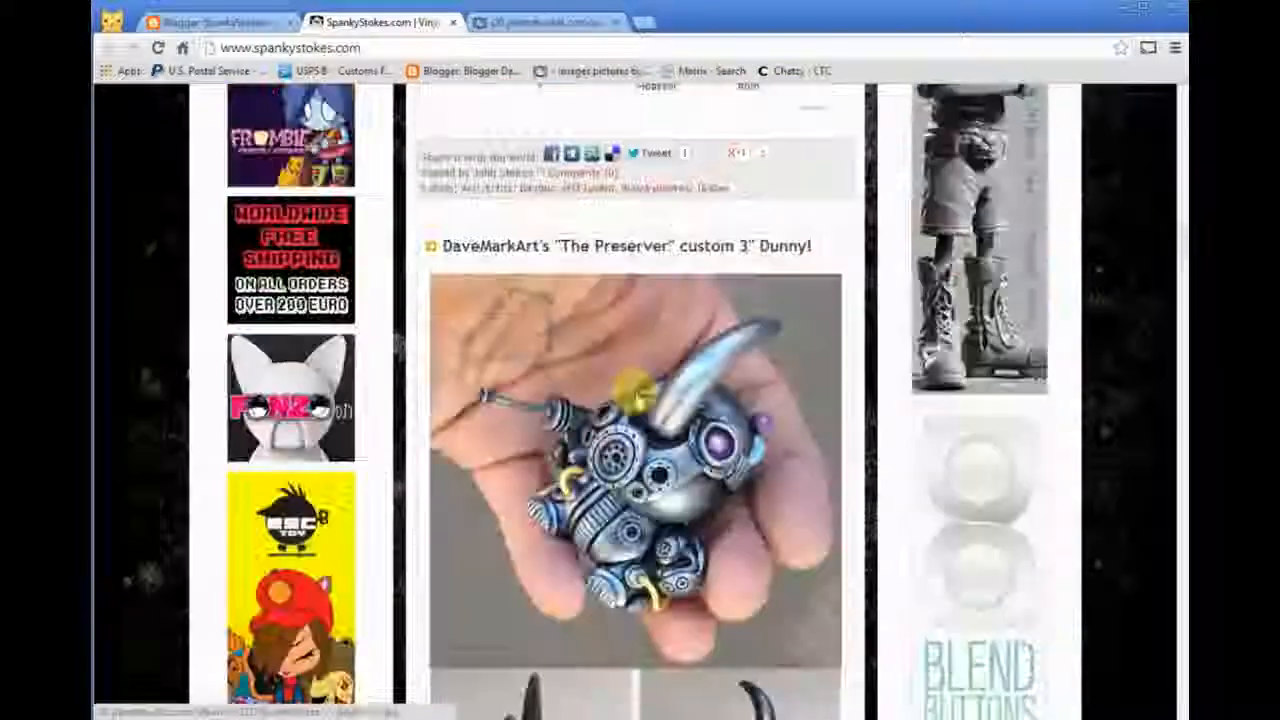
pyautogui.scroll(5, 700, 372)
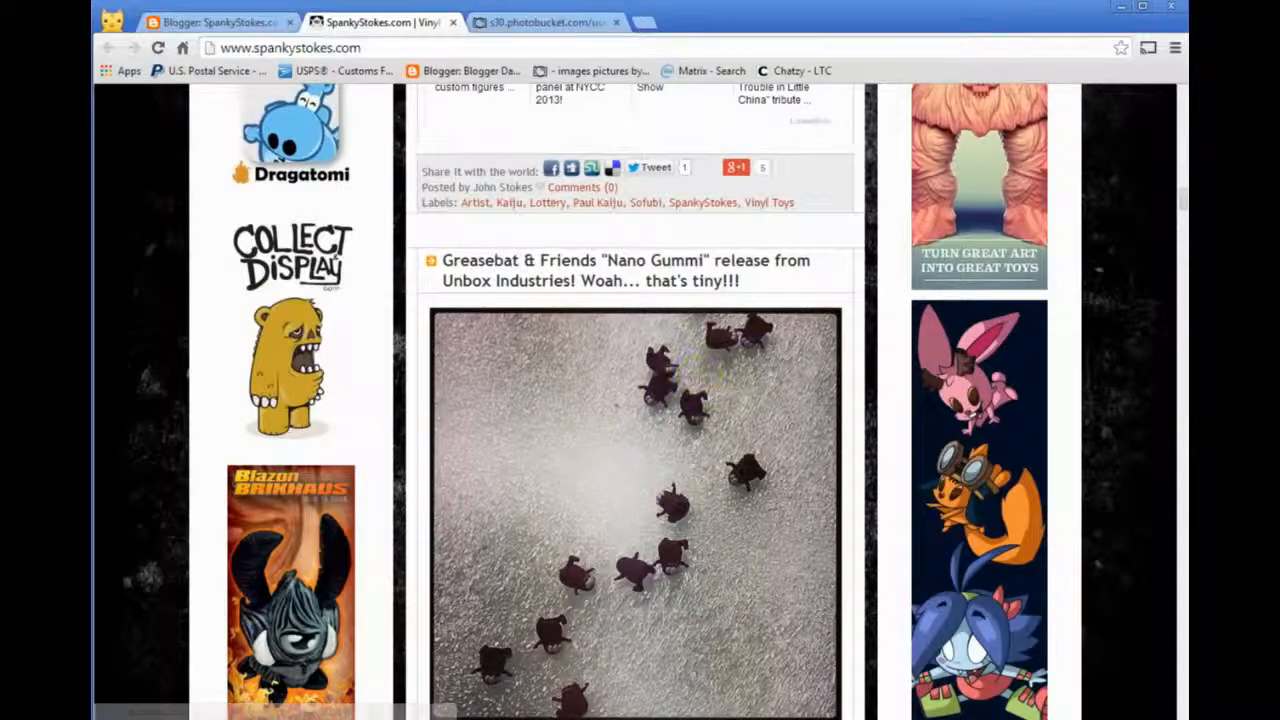